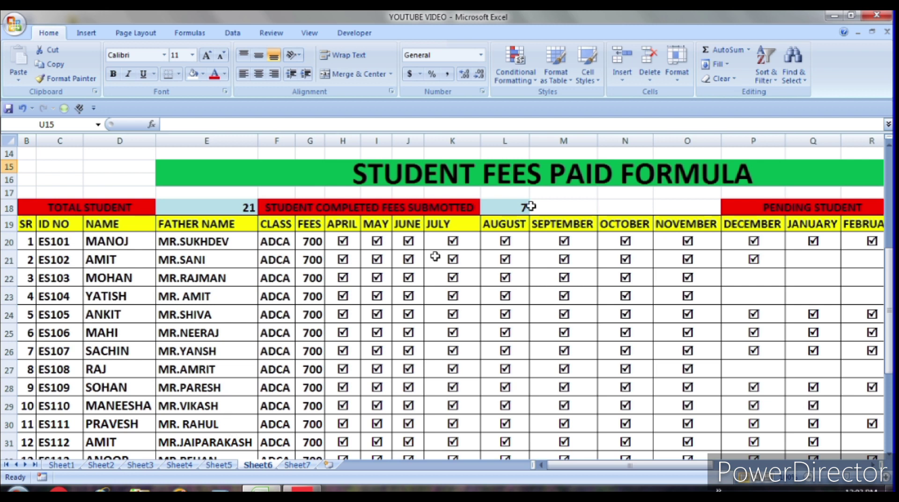
Scroll across to the fee status, month-count and TOTAL FEES STUDENT columns.
{"action": "left_click", "coordinate": [787, 465]}
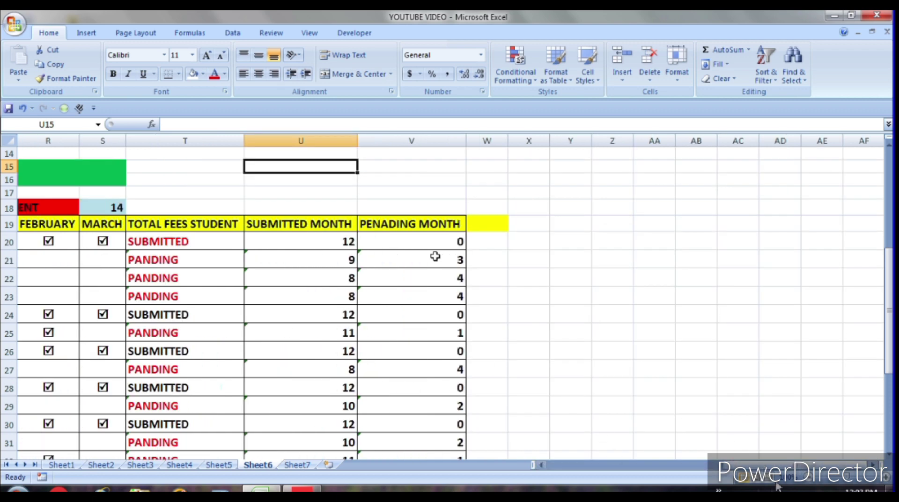
{"action": "left_click_drag", "start_coordinate": [787, 465], "coordinate": [700, 475]}
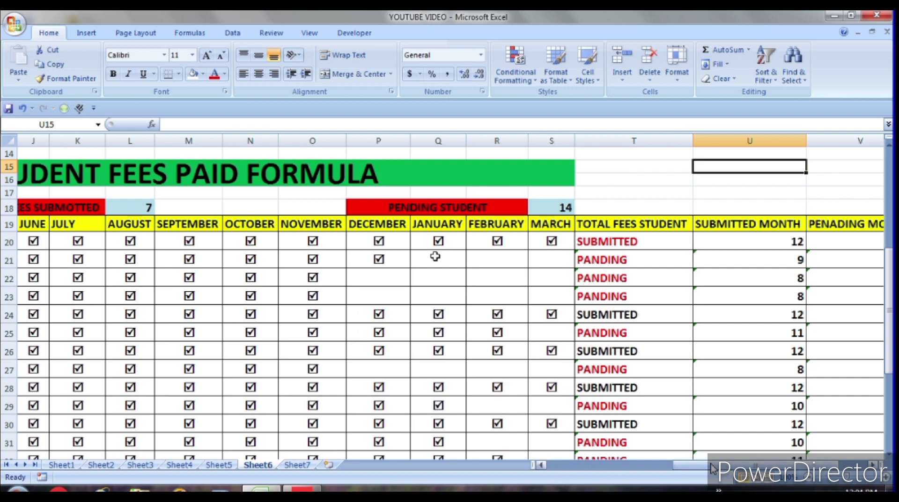
{"action": "left_click_drag", "start_coordinate": [704, 466], "coordinate": [594, 475]}
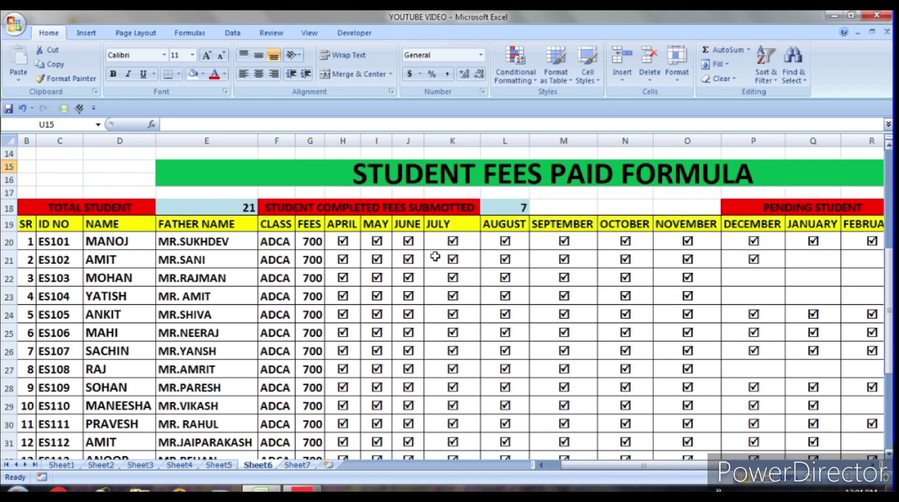
{"action": "left_click", "coordinate": [874, 465]}
{"action": "left_click", "coordinate": [874, 465]}
{"action": "left_click", "coordinate": [874, 465]}
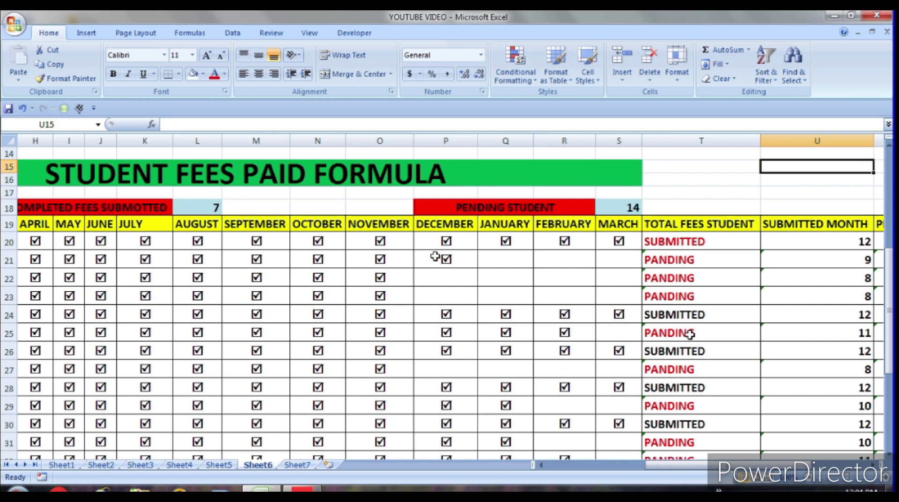
{"action": "scroll", "coordinate": [689, 334], "scroll_direction": "down", "scroll_amount": 1}
{"action": "scroll", "coordinate": [680, 444], "scroll_direction": "down", "scroll_amount": 1}
{"action": "scroll", "coordinate": [676, 311], "scroll_direction": "down", "scroll_amount": 3}
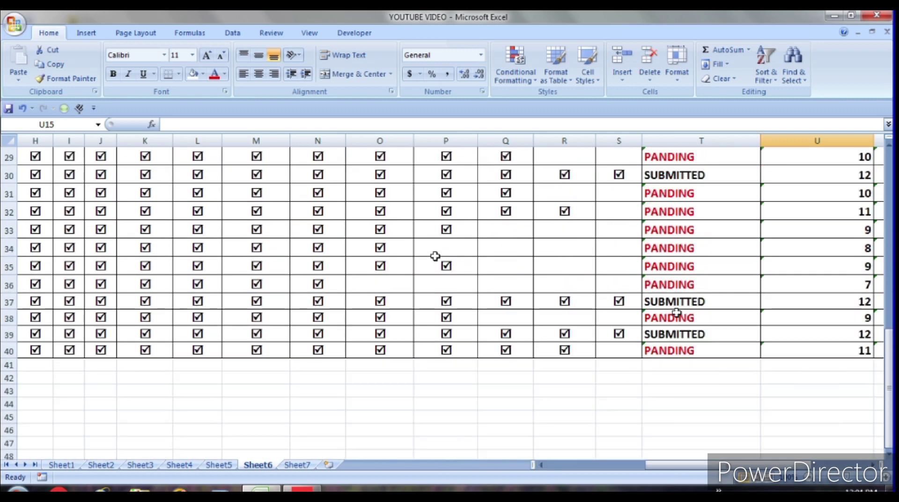
{"action": "scroll", "coordinate": [435, 256], "scroll_direction": "up", "scroll_amount": 2}
{"action": "scroll", "coordinate": [435, 256], "scroll_direction": "up", "scroll_amount": 1}
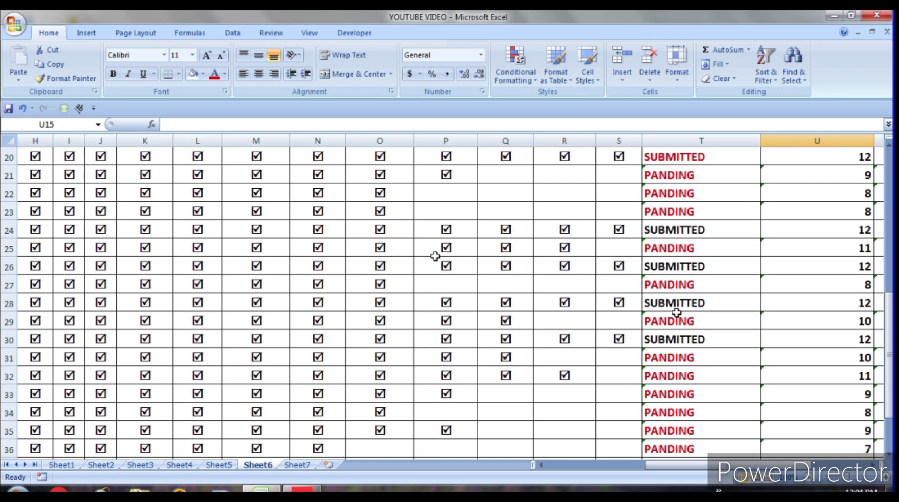
{"action": "scroll", "coordinate": [435, 256], "scroll_direction": "up", "scroll_amount": 2}
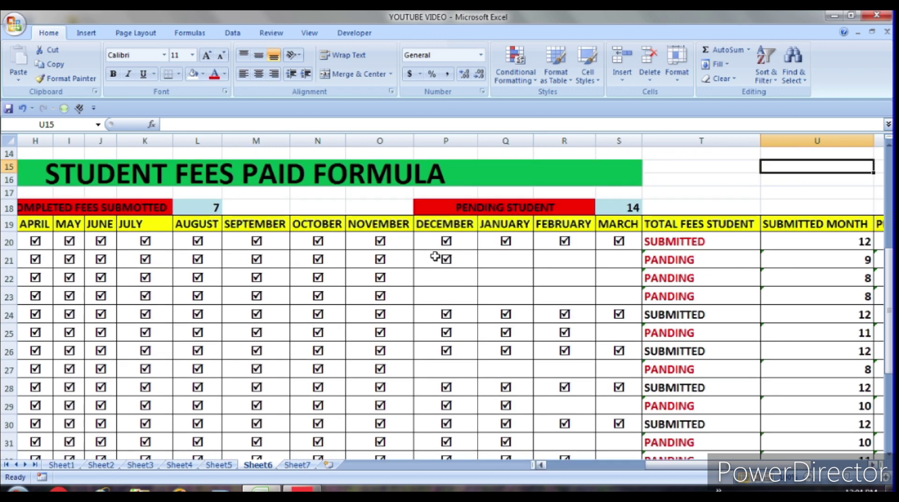
{"action": "left_click_drag", "start_coordinate": [677, 464], "coordinate": [693, 464]}
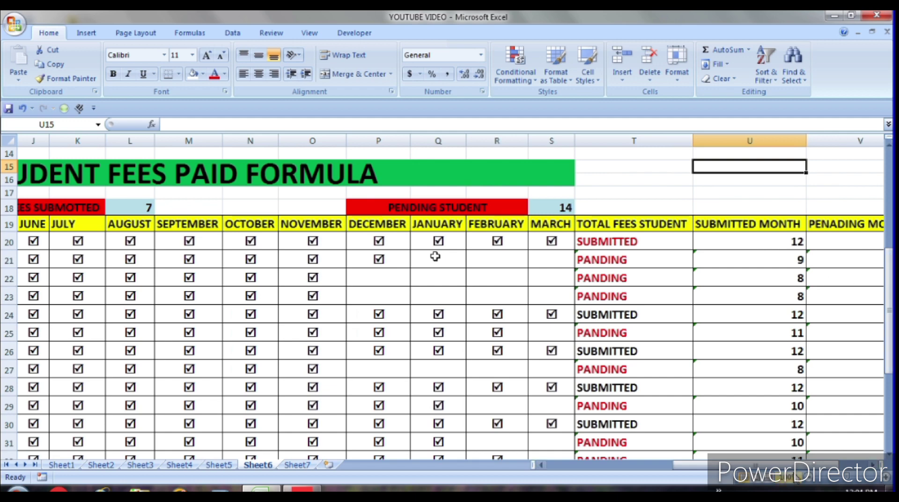
{"action": "left_click_drag", "start_coordinate": [684, 465], "coordinate": [712, 465]}
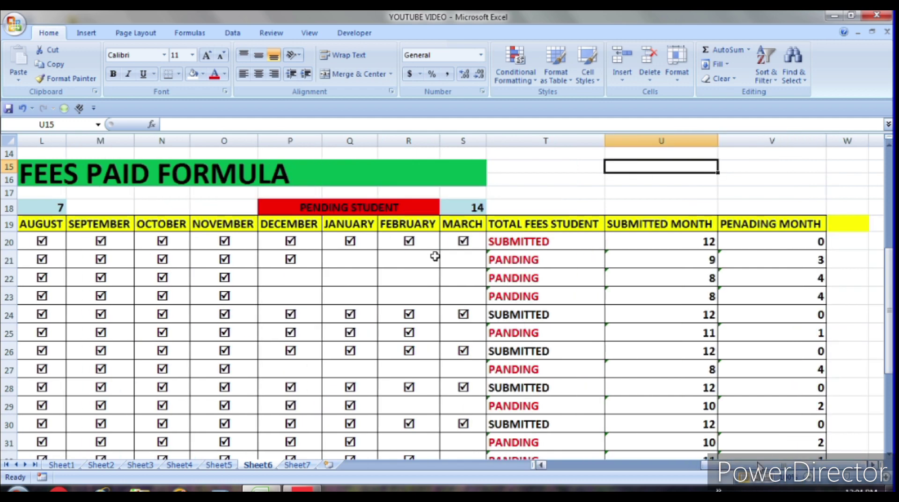
{"action": "scroll", "coordinate": [436, 256], "scroll_direction": "left", "scroll_amount": 3}
{"action": "scroll", "coordinate": [435, 256], "scroll_direction": "left", "scroll_amount": 3}
{"action": "scroll", "coordinate": [226, 407], "scroll_direction": "down", "scroll_amount": 2}
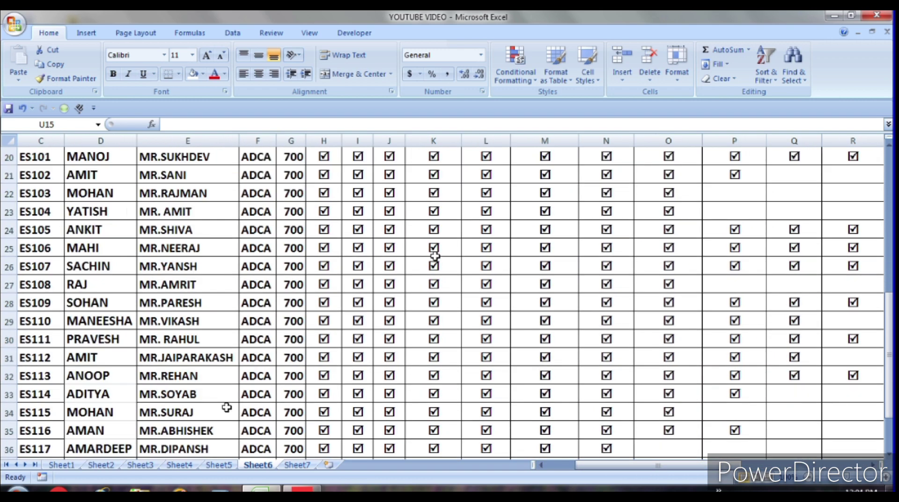
{"action": "scroll", "coordinate": [226, 407], "scroll_direction": "up", "scroll_amount": 2}
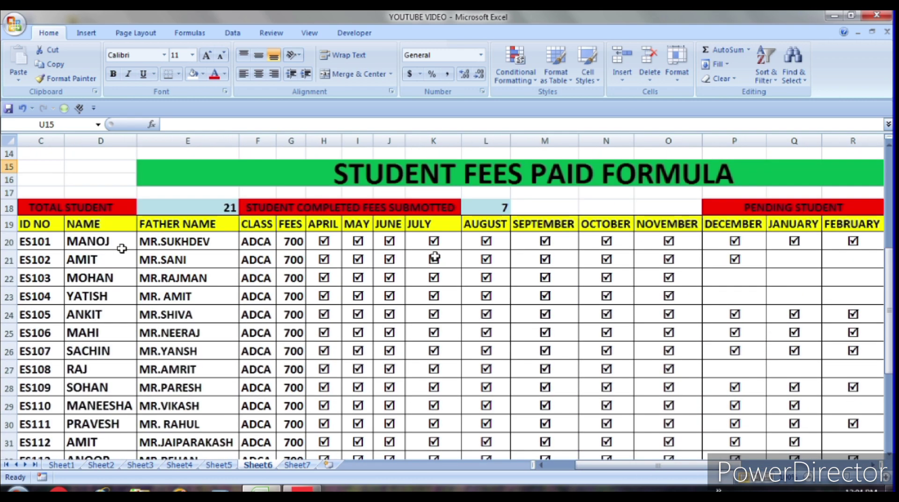
{"action": "scroll", "coordinate": [141, 330], "scroll_direction": "down", "scroll_amount": 1}
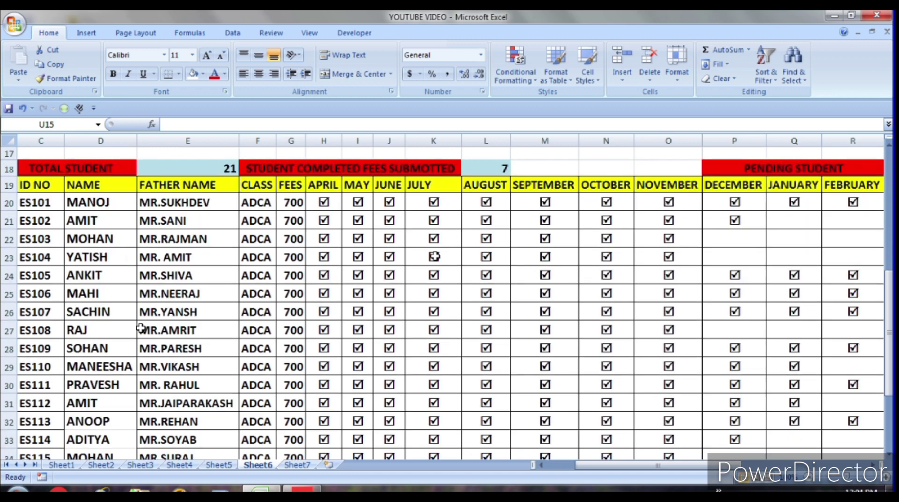
{"action": "scroll", "coordinate": [139, 328], "scroll_direction": "down", "scroll_amount": 2}
{"action": "scroll", "coordinate": [139, 328], "scroll_direction": "down", "scroll_amount": 4}
{"action": "scroll", "coordinate": [139, 328], "scroll_direction": "up", "scroll_amount": 4}
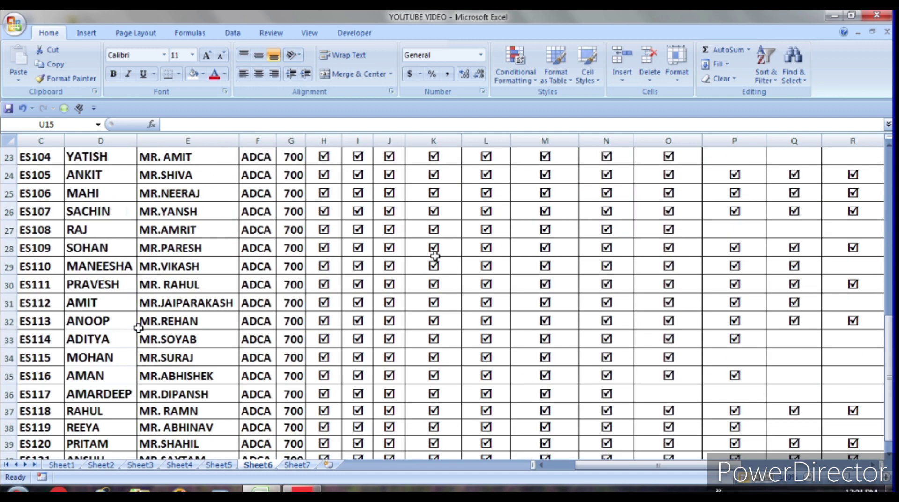
{"action": "scroll", "coordinate": [140, 324], "scroll_direction": "up", "scroll_amount": 3}
{"action": "scroll", "coordinate": [159, 325], "scroll_direction": "up", "scroll_amount": 3}
{"action": "scroll", "coordinate": [170, 334], "scroll_direction": "down", "scroll_amount": 1}
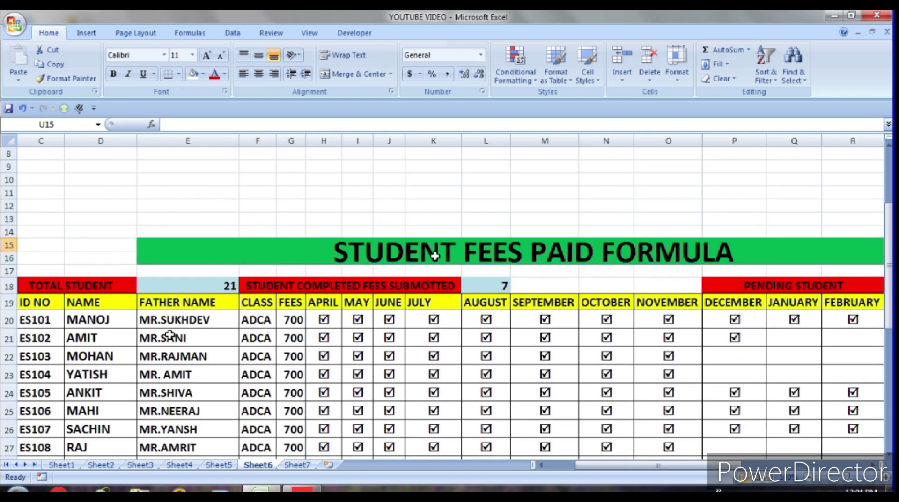
{"action": "scroll", "coordinate": [170, 334], "scroll_direction": "down", "scroll_amount": 1}
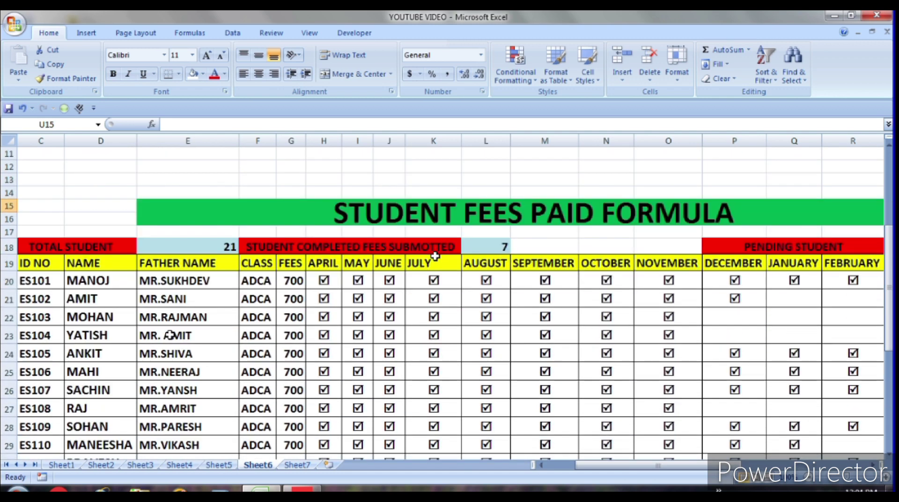
Tick row 22's remaining months in P22:S22 and check its submitted-month count formula.
{"action": "left_click", "coordinate": [712, 317]}
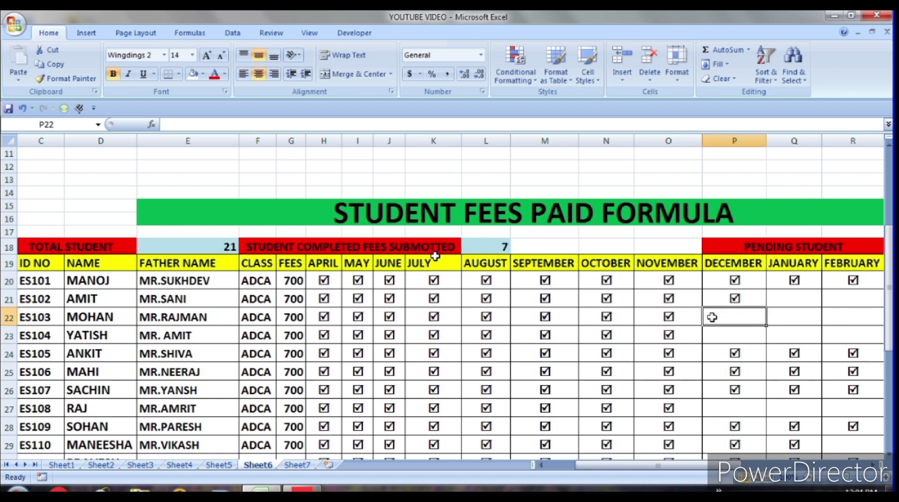
{"action": "key", "text": "Right"}
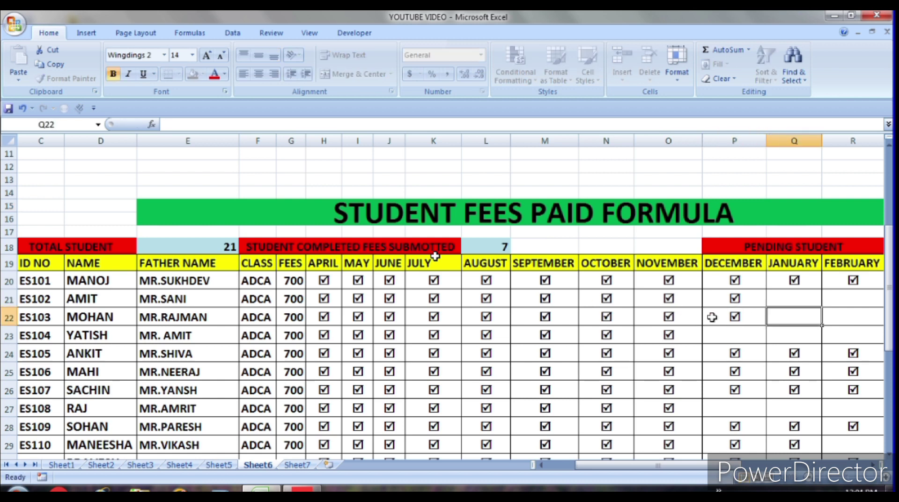
{"action": "key", "text": "Right"}
{"action": "key", "text": "Right"}
{"action": "key", "text": "Right"}
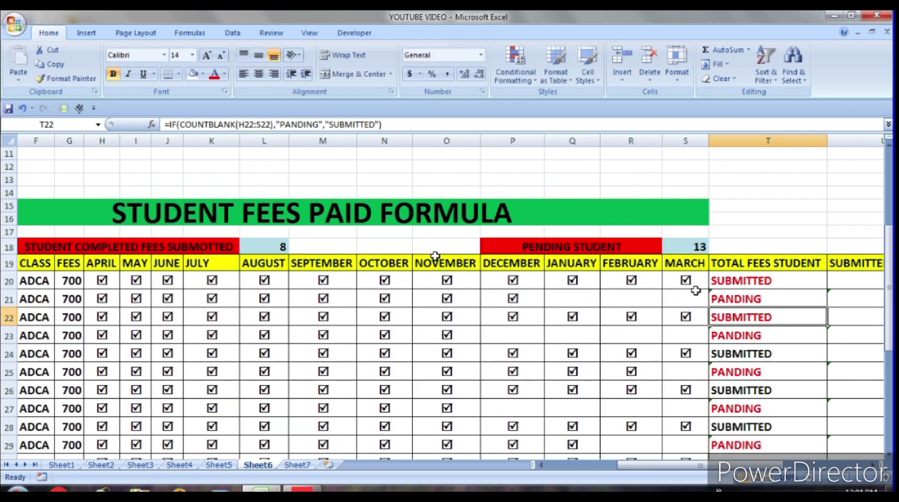
{"action": "key", "text": "Right"}
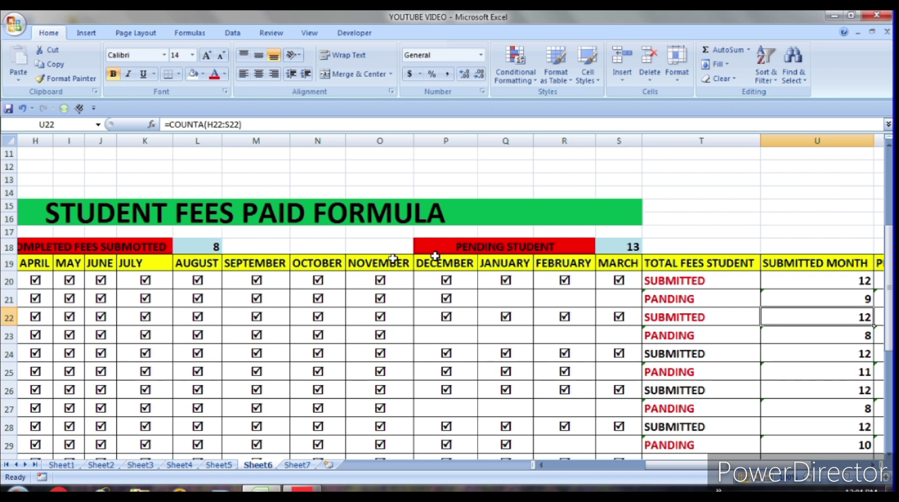
Delete the row 22 ticks again and undo to restore T22's status formula.
{"action": "left_click", "coordinate": [426, 314]}
{"action": "key", "text": "Delete"}
{"action": "key", "text": "Right"}
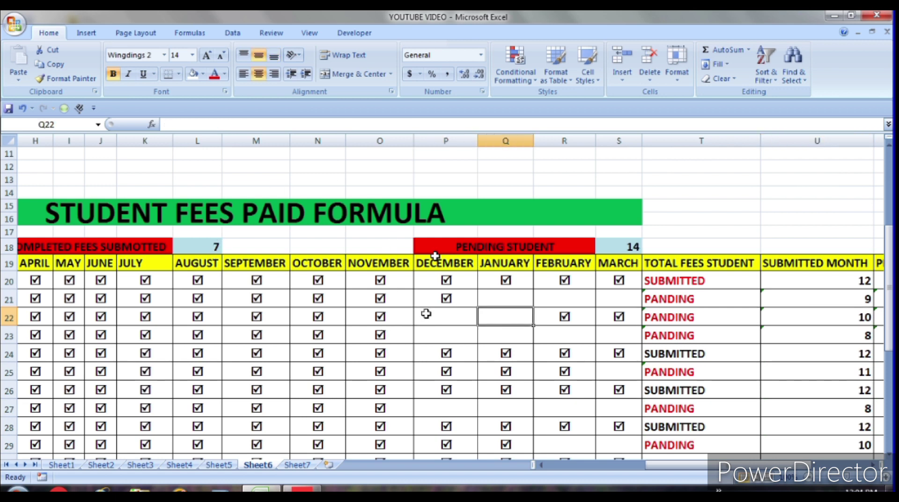
{"action": "key", "text": "Delete"}
{"action": "key", "text": "Right"}
{"action": "key", "text": "Delete"}
{"action": "key", "text": "Right"}
{"action": "key", "text": "Delete"}
{"action": "key", "text": "Right"}
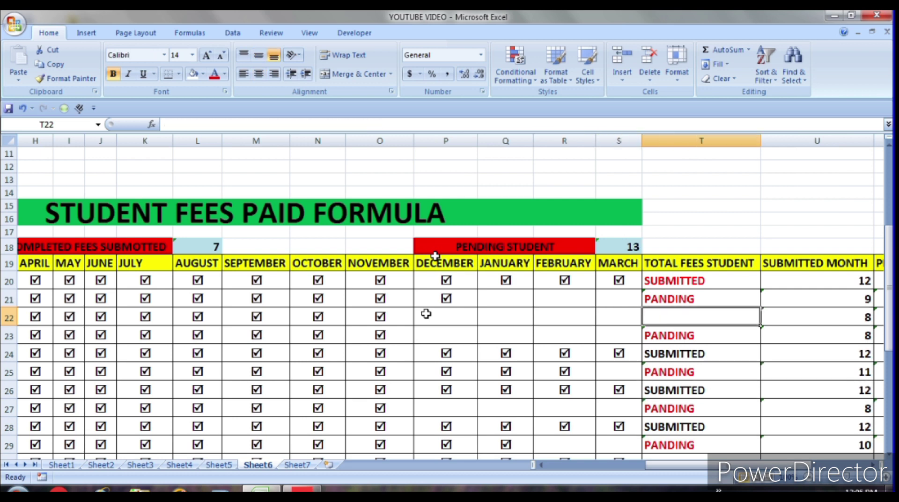
{"action": "left_click", "coordinate": [426, 313]}
{"action": "left_click", "coordinate": [698, 316]}
{"action": "key", "text": "ctrl+z"}
Move on to Sheet7's blank monthly grid of ADCA students.
{"action": "left_click", "coordinate": [584, 342]}
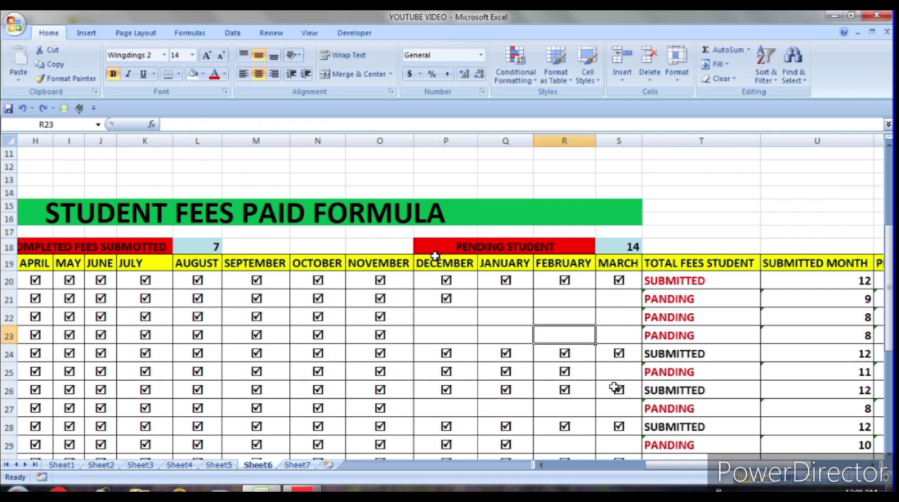
{"action": "left_click_drag", "start_coordinate": [677, 465], "coordinate": [643, 480]}
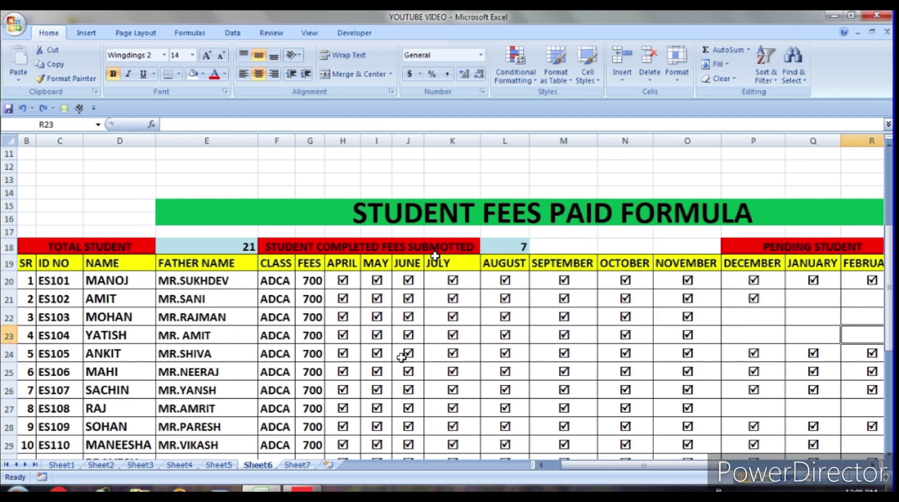
{"action": "scroll", "coordinate": [402, 358], "scroll_direction": "down", "scroll_amount": 2}
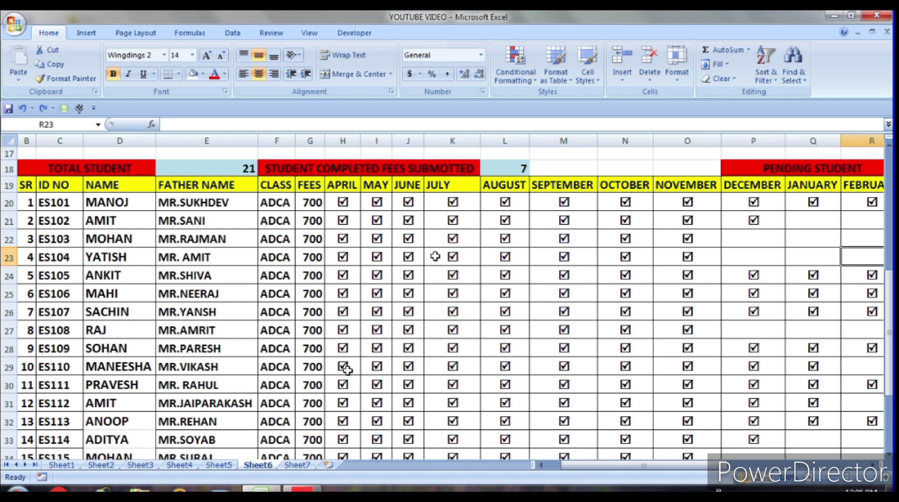
{"action": "key", "text": "ctrl+Page_Down"}
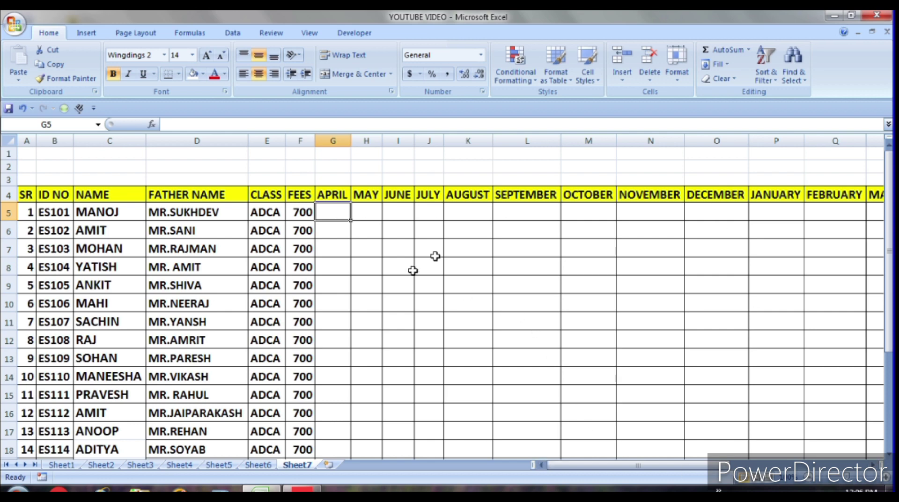
{"action": "left_click", "coordinate": [259, 465]}
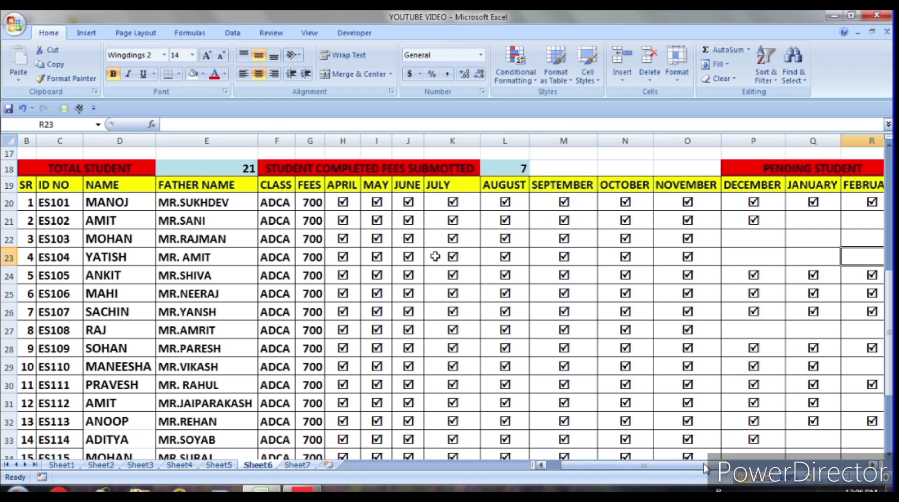
{"action": "mouse_move", "coordinate": [710, 466]}
{"action": "left_mouse_down"}
{"action": "mouse_move", "coordinate": [766, 466]}
{"action": "mouse_move", "coordinate": [662, 482]}
{"action": "mouse_move", "coordinate": [675, 473]}
{"action": "left_mouse_up"}
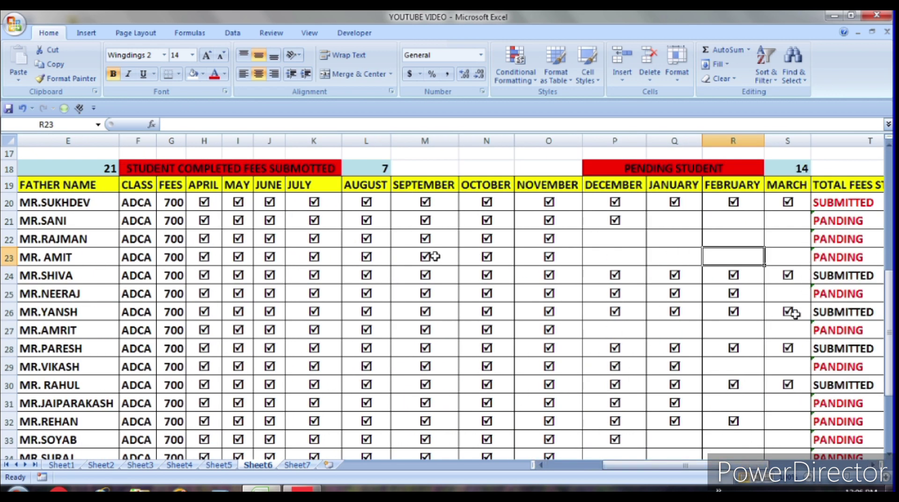
{"action": "left_click_drag", "start_coordinate": [656, 465], "coordinate": [594, 488]}
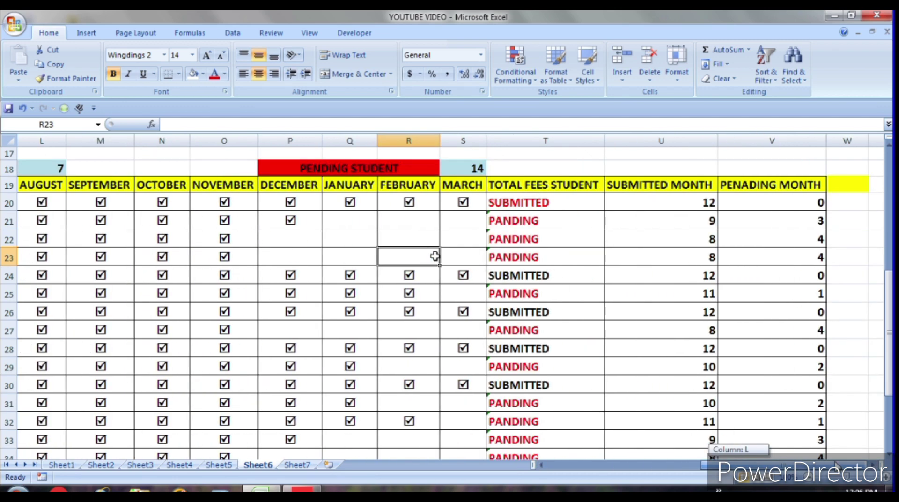
On Sheet7, select the month grid G5:R25 and set its font to Wingdings 2.
{"action": "left_click", "coordinate": [297, 465]}
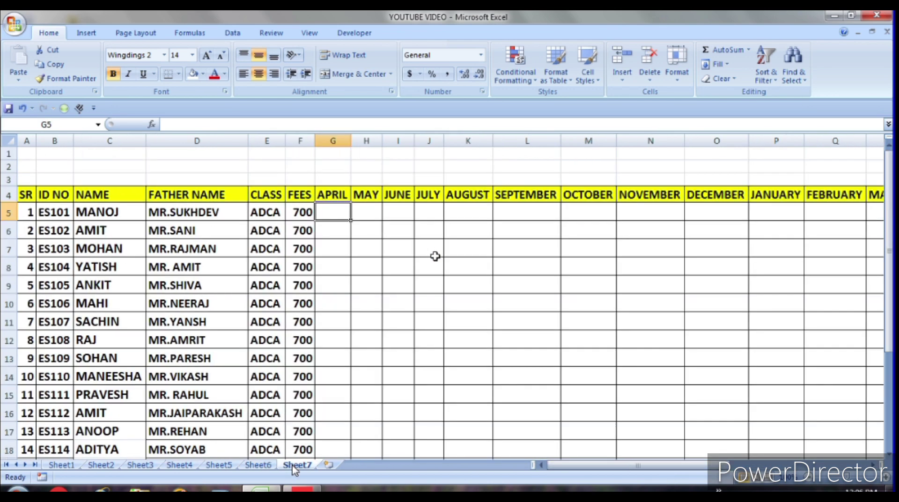
{"action": "scroll", "coordinate": [385, 147], "scroll_direction": "down", "scroll_amount": 2}
{"action": "scroll", "coordinate": [384, 147], "scroll_direction": "up", "scroll_amount": 1}
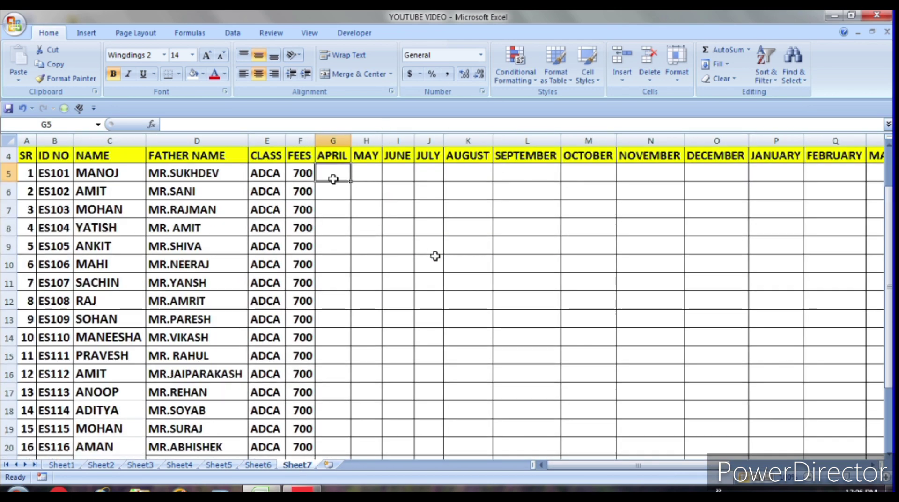
{"action": "mouse_move", "coordinate": [332, 175]}
{"action": "left_mouse_down"}
{"action": "mouse_move", "coordinate": [764, 431]}
{"action": "mouse_move", "coordinate": [599, 420]}
{"action": "left_mouse_up"}
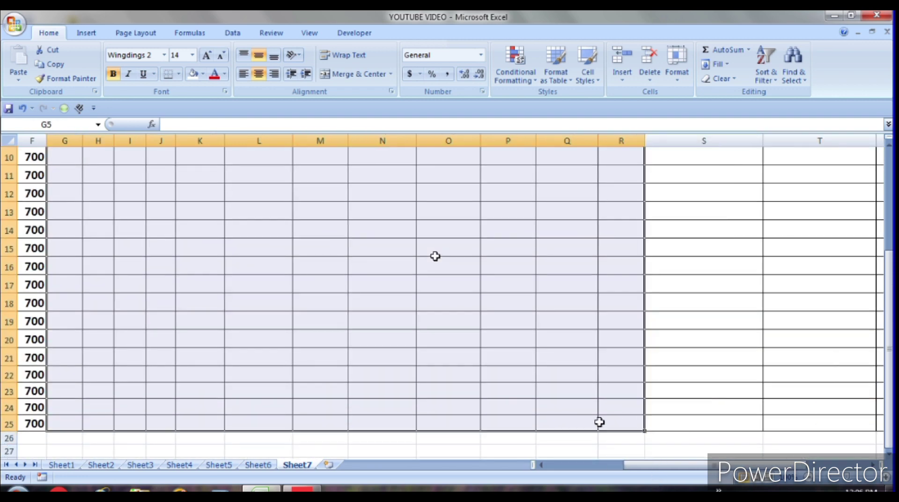
{"action": "scroll", "coordinate": [599, 422], "scroll_direction": "up", "scroll_amount": 3}
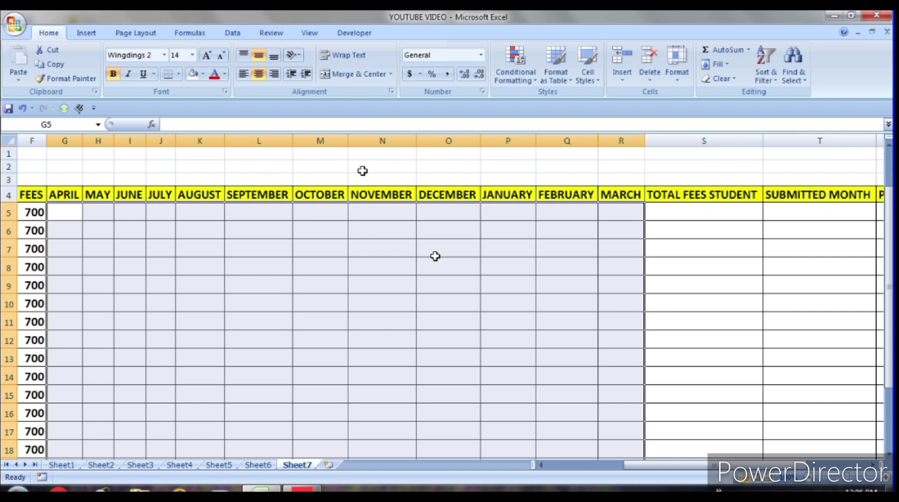
{"action": "left_click", "coordinate": [166, 55]}
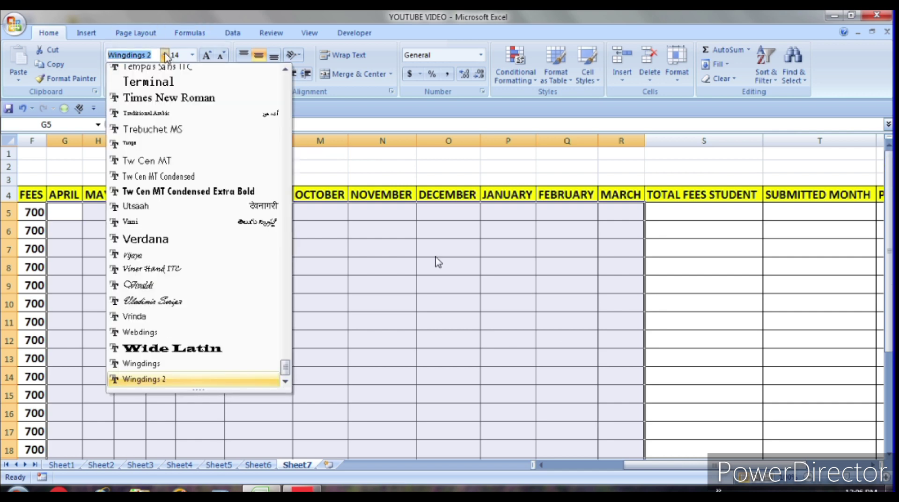
{"action": "left_click", "coordinate": [166, 56]}
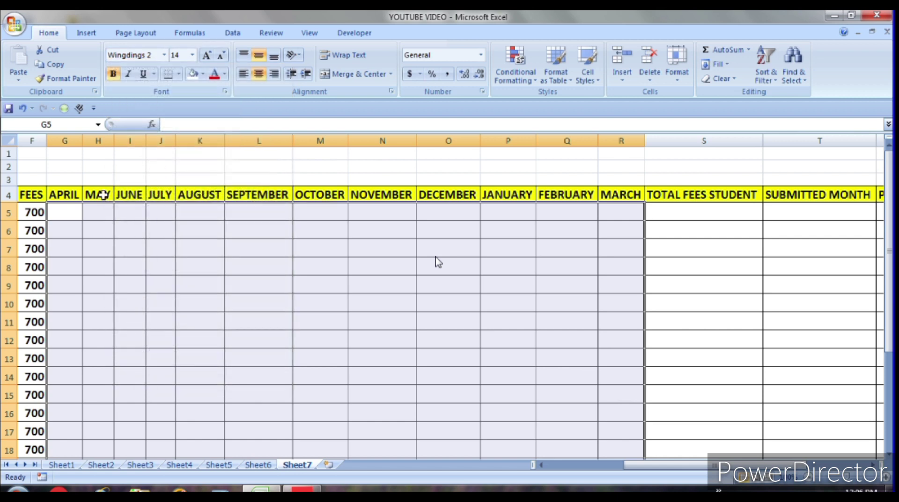
Enter an R check mark in every month cell from G5 to R5.
{"action": "left_click", "coordinate": [65, 218]}
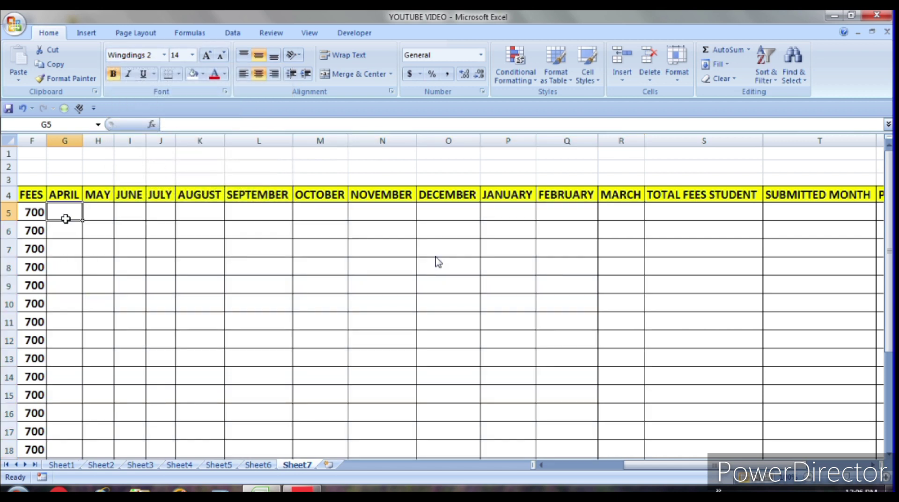
{"action": "type", "text": "R"}
{"action": "key", "text": "Tab"}
{"action": "type", "text": "R"}
{"action": "key", "text": "Tab"}
{"action": "type", "text": "R\tR"}
{"action": "key", "text": "Tab"}
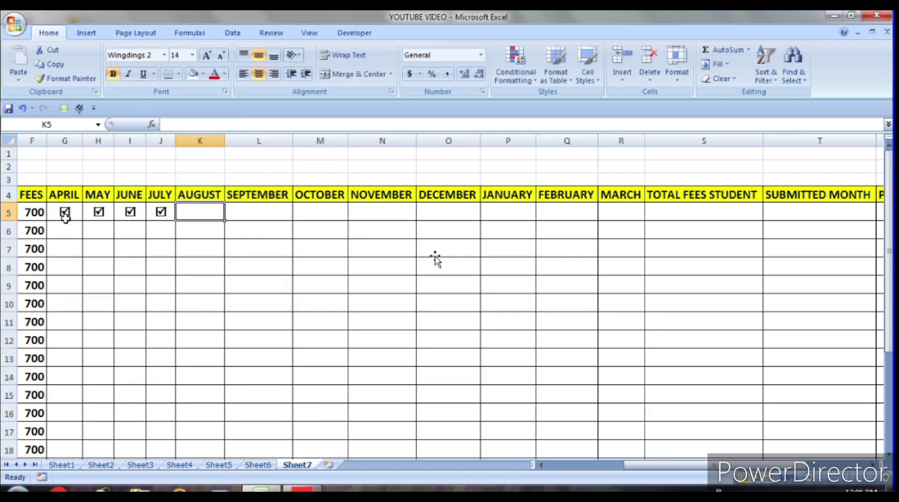
{"action": "type", "text": "R\tR\tR\tR\tR\tR"}
{"action": "key", "text": "Tab"}
{"action": "key", "text": "Tab"}
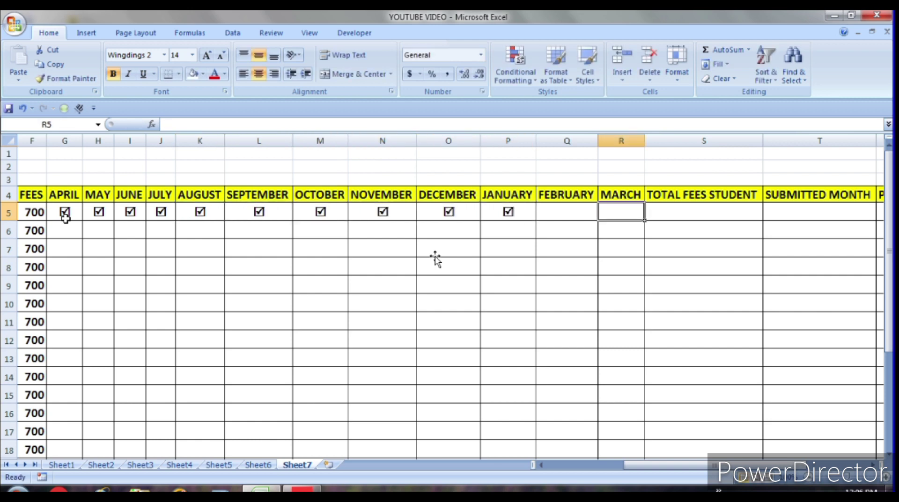
{"action": "type", "text": "R"}
{"action": "key", "text": "shift+Tab"}
{"action": "type", "text": "R"}
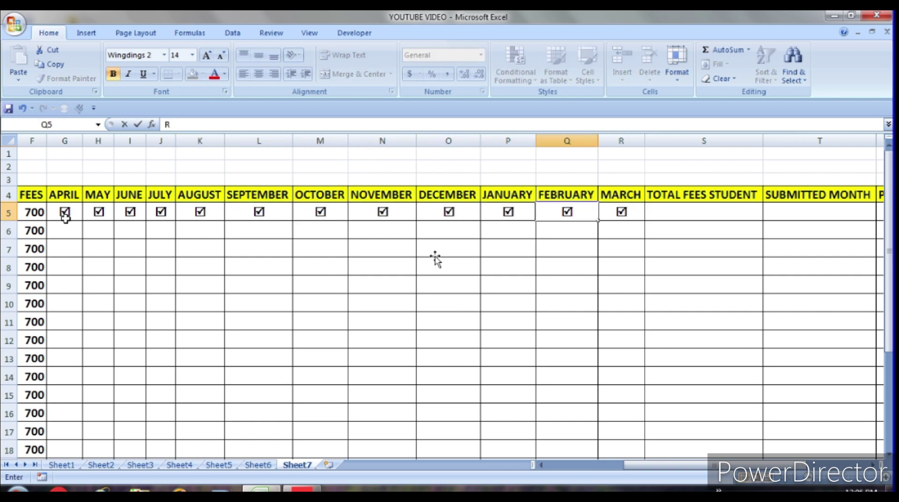
{"action": "left_click", "coordinate": [117, 247]}
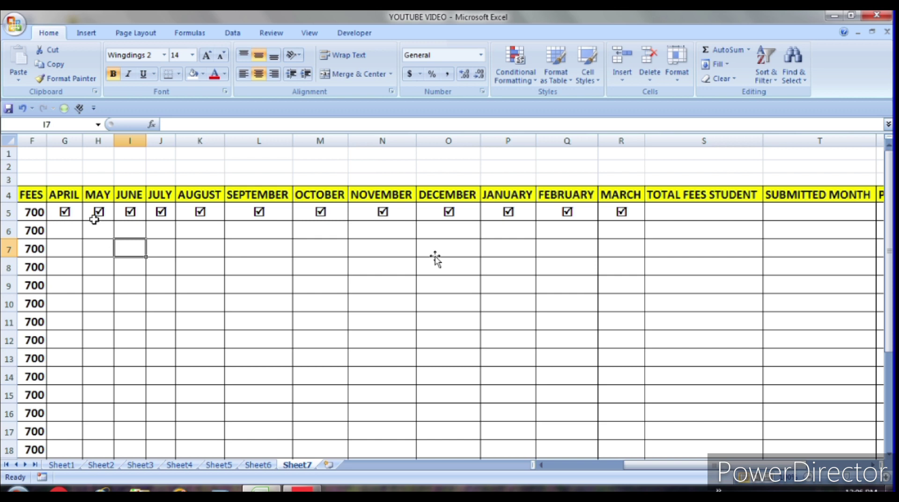
Select row 5's twelve month marks with the rows below for filling down.
{"action": "left_click_drag", "start_coordinate": [57, 207], "coordinate": [604, 217]}
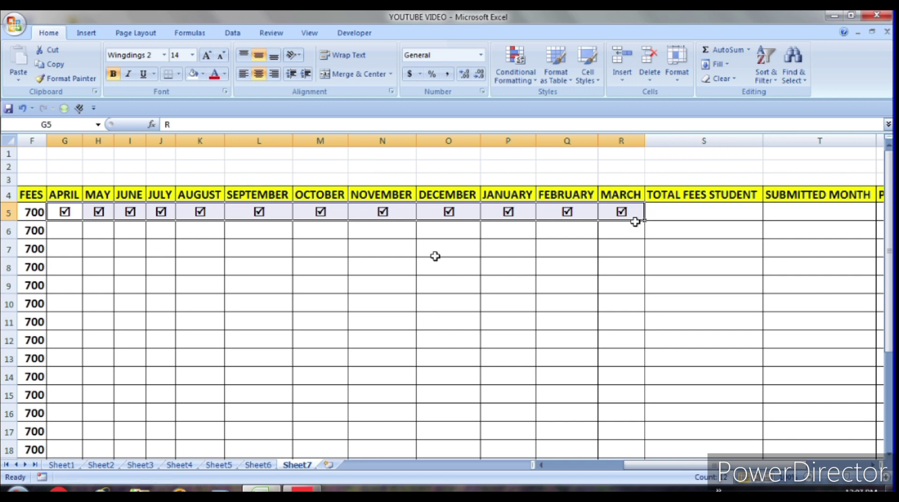
{"action": "left_click", "coordinate": [636, 224]}
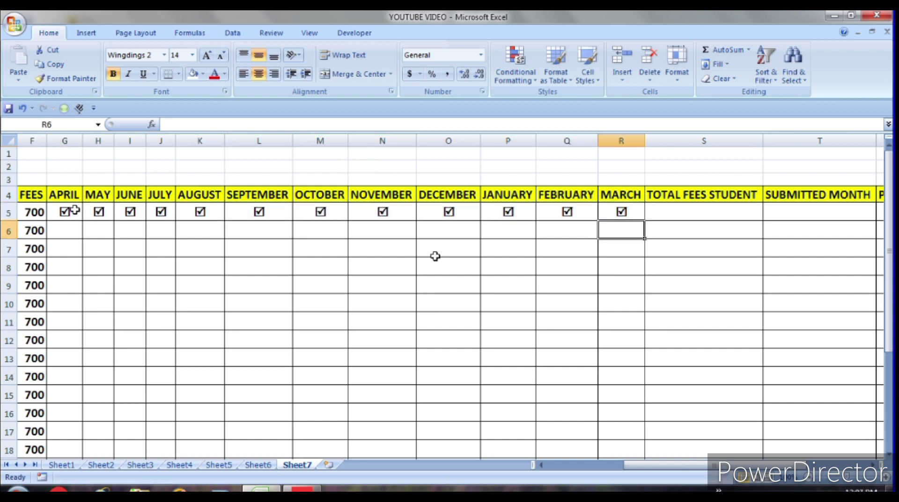
{"action": "mouse_move", "coordinate": [66, 214]}
{"action": "left_mouse_down"}
{"action": "mouse_move", "coordinate": [619, 211]}
{"action": "mouse_move", "coordinate": [646, 369]}
{"action": "left_mouse_up"}
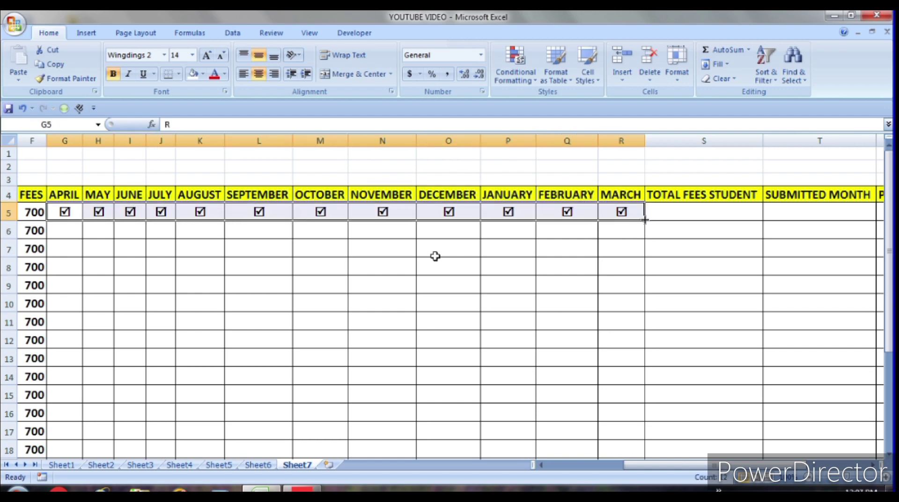
{"action": "scroll", "coordinate": [587, 275], "scroll_direction": "up", "scroll_amount": 3}
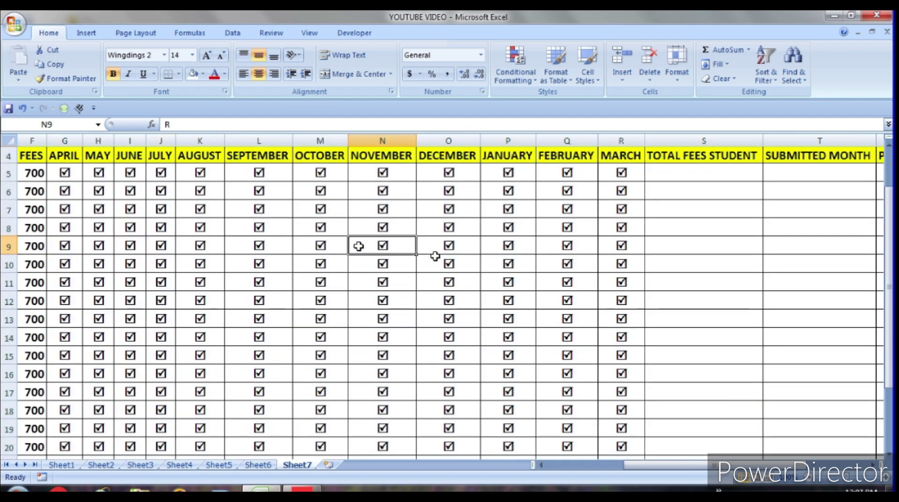
{"action": "left_click", "coordinate": [359, 246]}
Clear the unpaid later-month ticks in row 9 and from NOVEMBER onward in row 11.
{"action": "key", "text": "Delete"}
{"action": "key", "text": "Right"}
{"action": "key", "text": "Delete"}
{"action": "key", "text": "Right"}
{"action": "key", "text": "Delete"}
{"action": "key", "text": "Right"}
{"action": "key", "text": "Delete"}
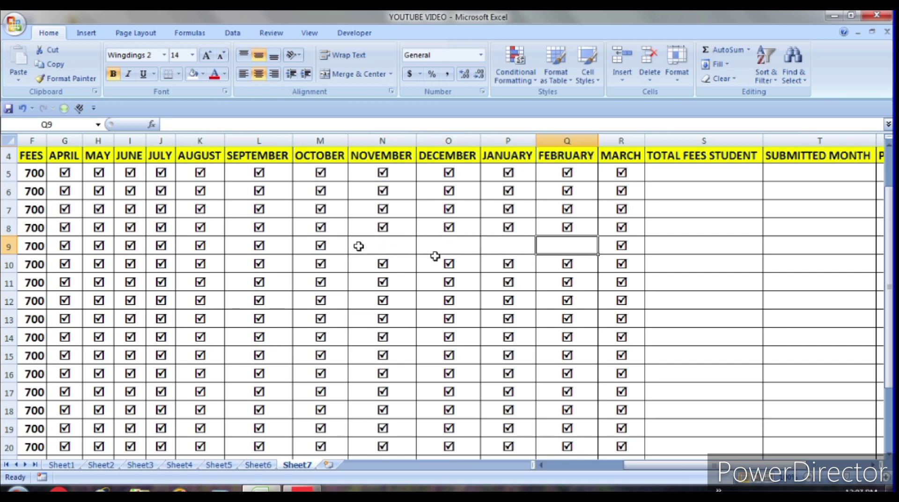
{"action": "key", "text": "Down"}
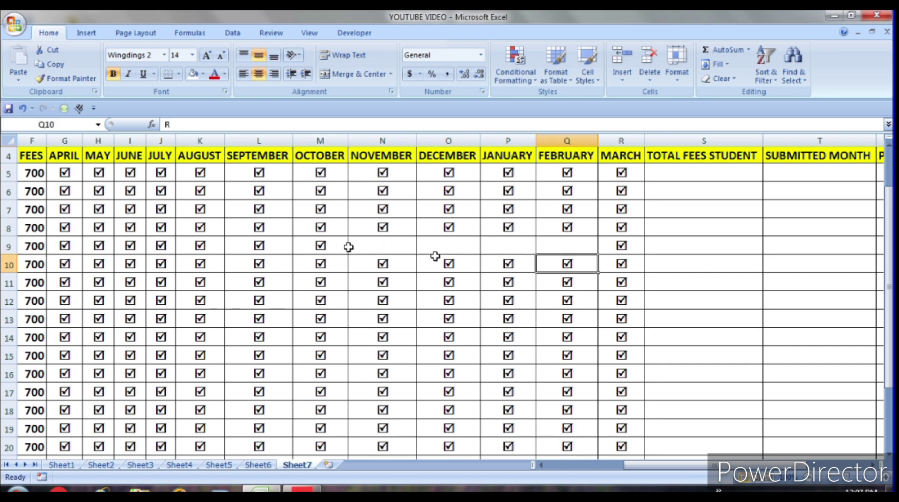
{"action": "left_click", "coordinate": [385, 283]}
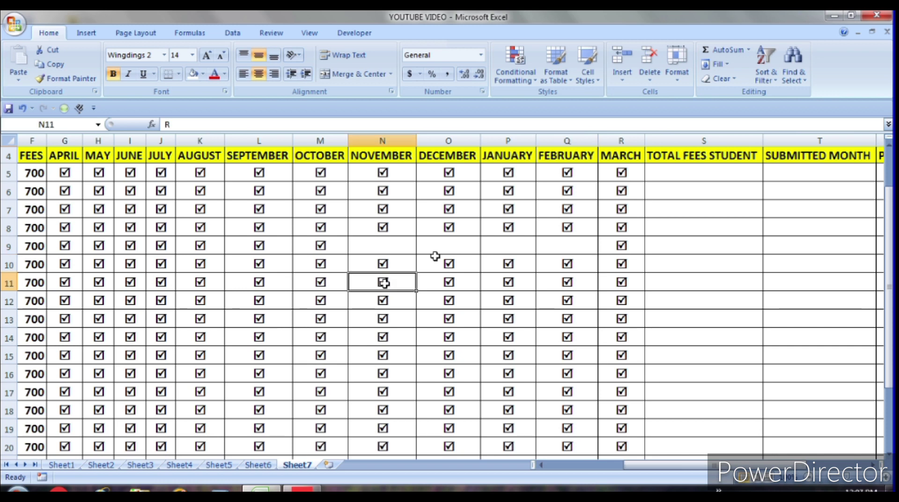
{"action": "key", "text": "Delete"}
{"action": "key", "text": "Right"}
{"action": "key", "text": "Delete"}
{"action": "key", "text": "Right"}
{"action": "key", "text": "Delete"}
{"action": "key", "text": "Right"}
{"action": "key", "text": "Delete"}
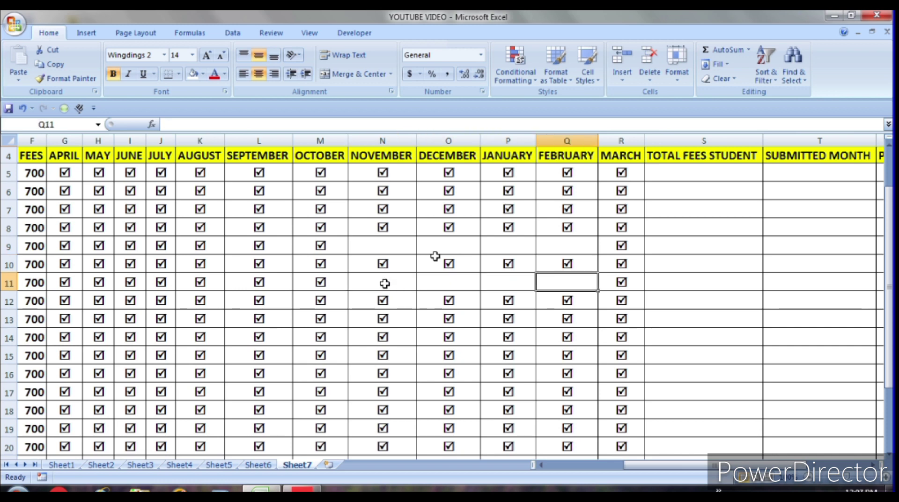
{"action": "left_click", "coordinate": [631, 263]}
Clear the MARCH tick in row 10 and unpaid ticks in rows 11–14, including R14 and N15.
{"action": "key", "text": "Delete"}
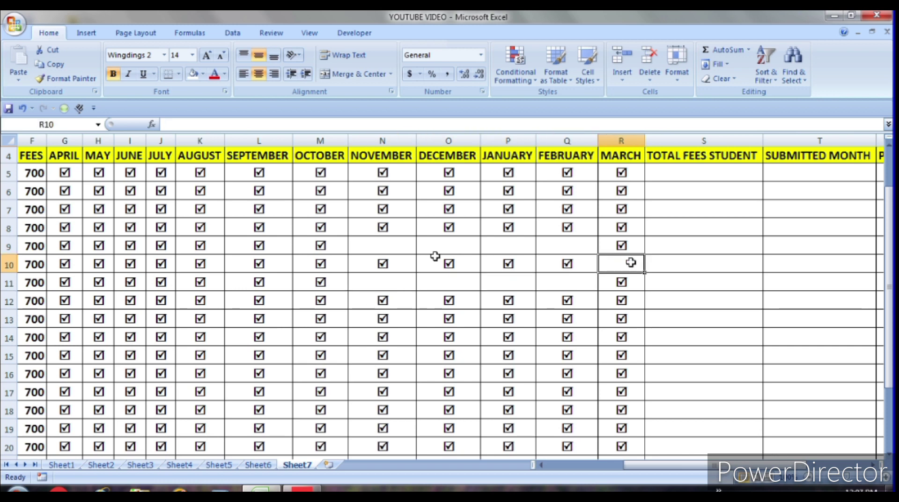
{"action": "key", "text": "Down"}
{"action": "key", "text": "Delete"}
{"action": "key", "text": "Down"}
{"action": "key", "text": "Left"}
{"action": "key", "text": "Delete"}
{"action": "key", "text": "Down"}
{"action": "key", "text": "Down"}
{"action": "key", "text": "Delete"}
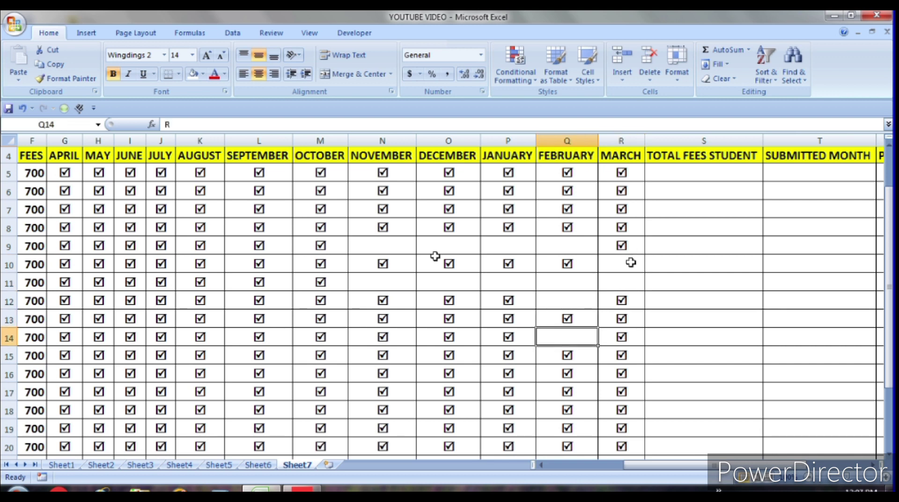
{"action": "key", "text": "Right"}
{"action": "key", "text": "Delete"}
{"action": "key", "text": "Down"}
{"action": "key", "text": "Left"}
{"action": "key", "text": "Left"}
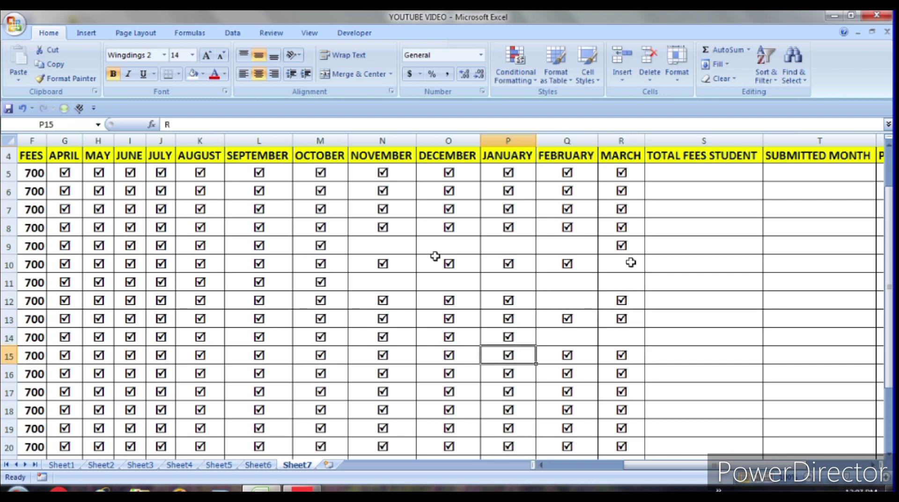
{"action": "key", "text": "Left"}
{"action": "key", "text": "Left"}
{"action": "key", "text": "Delete"}
{"action": "key", "text": "Down"}
Clear NOVEMBER to FEBRUARY ticks in row 16 and unpaid ticks in rows 17 and 18.
{"action": "key", "text": "Delete"}
{"action": "key", "text": "Right"}
{"action": "key", "text": "Delete"}
{"action": "key", "text": "Right"}
{"action": "key", "text": "Delete"}
{"action": "key", "text": "Right"}
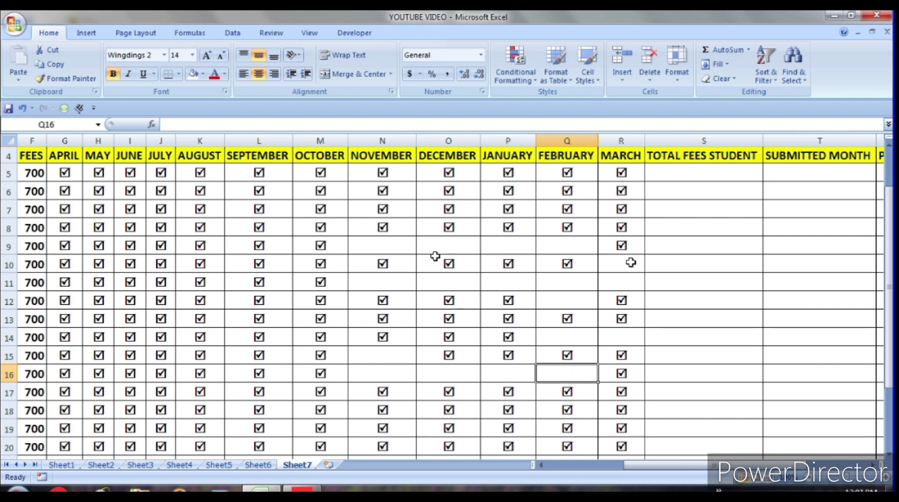
{"action": "key", "text": "Delete"}
{"action": "key", "text": "Right"}
{"action": "key", "text": "Down"}
{"action": "key", "text": "Delete"}
{"action": "key", "text": "Left"}
{"action": "key", "text": "Delete"}
{"action": "key", "text": "Left"}
{"action": "key", "text": "Delete"}
{"action": "key", "text": "Down"}
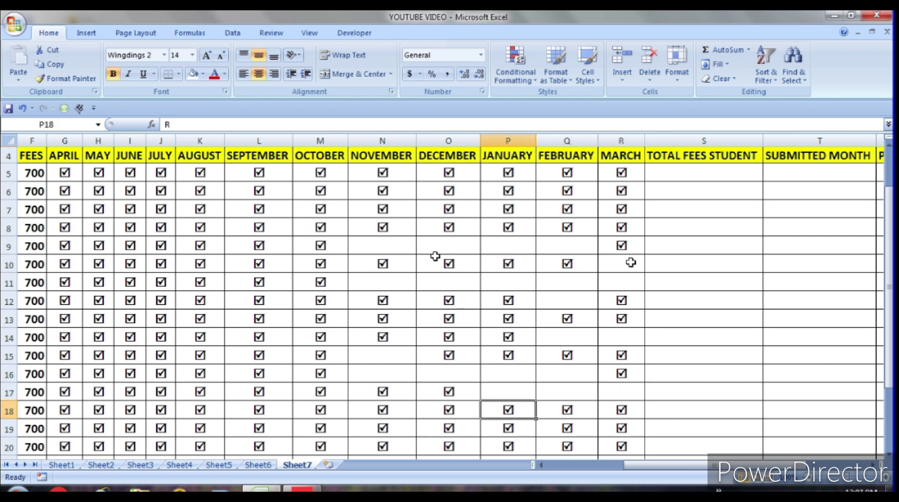
{"action": "key", "text": "Delete"}
{"action": "key", "text": "Down"}
Clear unpaid ticks in rows 19 and 20, including P20, and in row 23.
{"action": "key", "text": "Delete"}
{"action": "key", "text": "Left"}
{"action": "key", "text": "Delete"}
{"action": "key", "text": "Right"}
{"action": "key", "text": "Right"}
{"action": "key", "text": "Delete"}
{"action": "key", "text": "Right"}
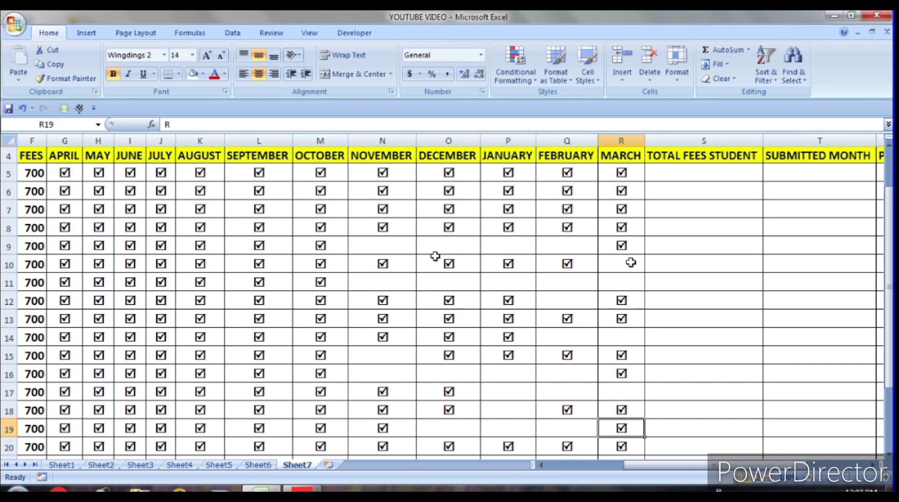
{"action": "key", "text": "Down"}
{"action": "key", "text": "Delete"}
{"action": "key", "text": "Left"}
{"action": "key", "text": "Left"}
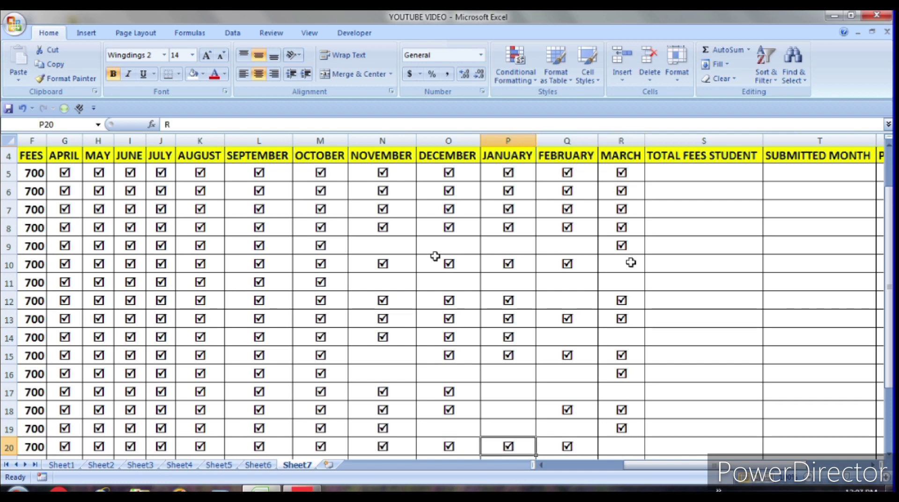
{"action": "key", "text": "Delete"}
{"action": "key", "text": "Down"}
{"action": "key", "text": "Down"}
{"action": "key", "text": "Left"}
{"action": "key", "text": "Left"}
{"action": "key", "text": "Right"}
{"action": "key", "text": "Down"}
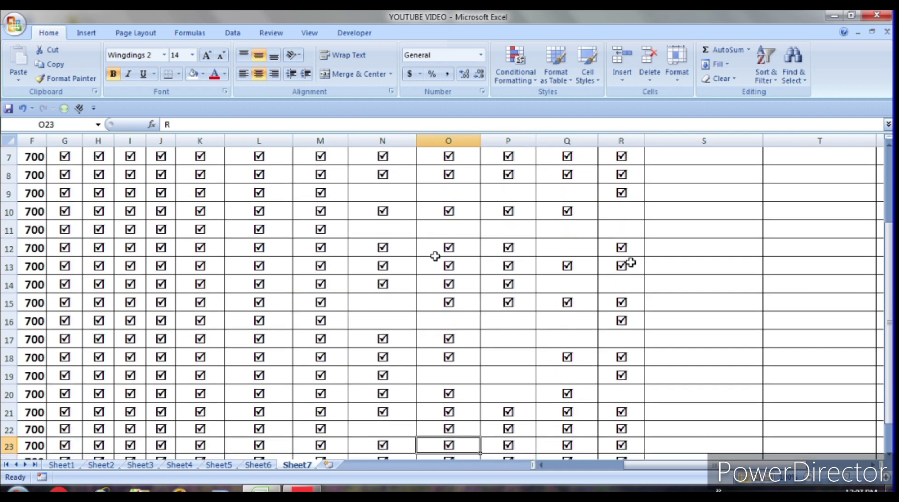
{"action": "key", "text": "Delete"}
{"action": "key", "text": "Right"}
{"action": "key", "text": "Right"}
{"action": "key", "text": "Delete"}
{"action": "key", "text": "Right"}
{"action": "key", "text": "Delete"}
{"action": "key", "text": "Right"}
Clear row 6's DECEMBER to MARCH ticks so it shows paid April to November.
{"action": "scroll", "coordinate": [728, 131], "scroll_direction": "down", "scroll_amount": 2}
{"action": "scroll", "coordinate": [730, 131], "scroll_direction": "down", "scroll_amount": 2}
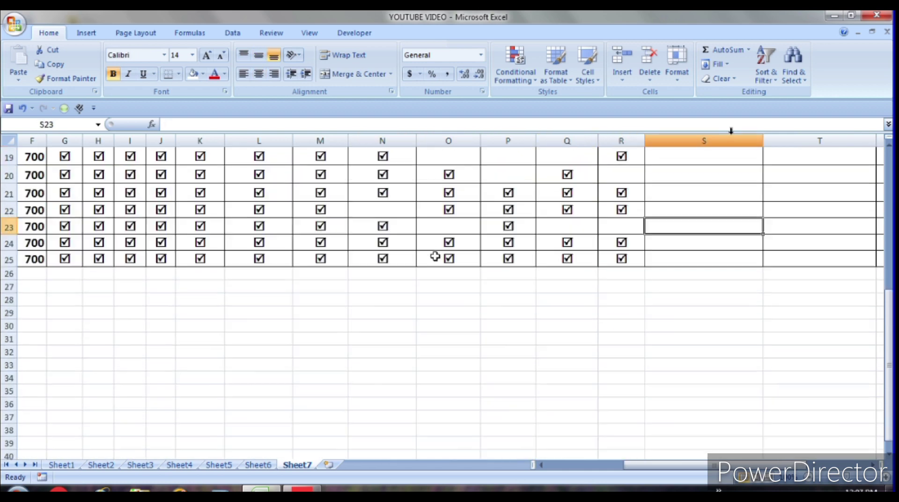
{"action": "scroll", "coordinate": [435, 256], "scroll_direction": "up", "scroll_amount": 6}
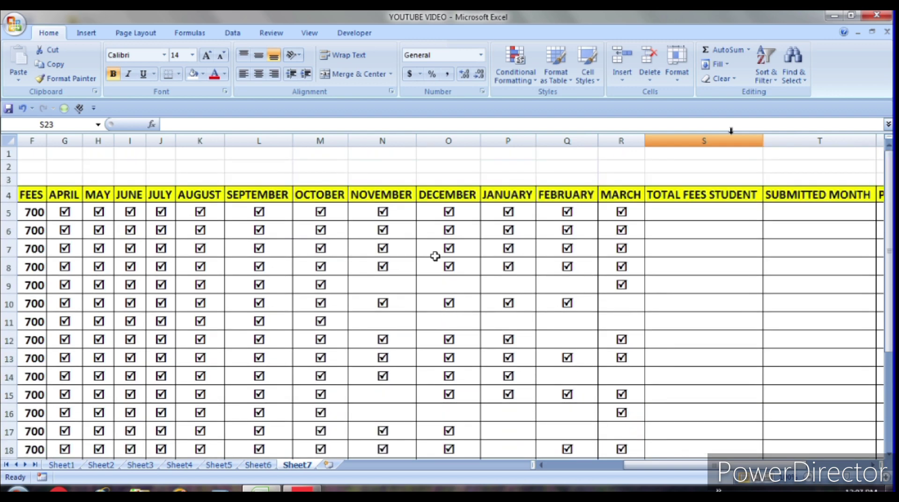
{"action": "left_click", "coordinate": [465, 227]}
{"action": "key", "text": "Delete"}
{"action": "key", "text": "Right"}
{"action": "key", "text": "Delete"}
{"action": "key", "text": "Right"}
{"action": "key", "text": "Delete"}
{"action": "key", "text": "Right"}
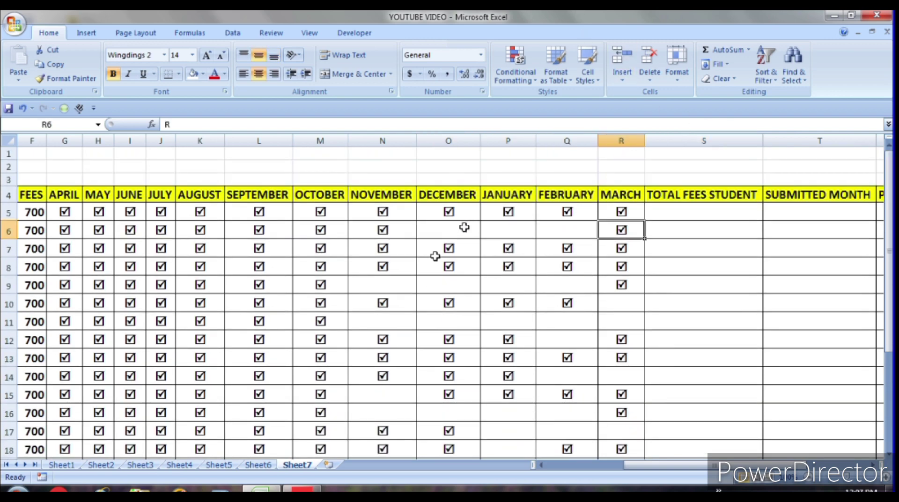
{"action": "key", "text": "Right"}
{"action": "left_click", "coordinate": [614, 226]}
{"action": "key", "text": "Delete"}
{"action": "key", "text": "Right"}
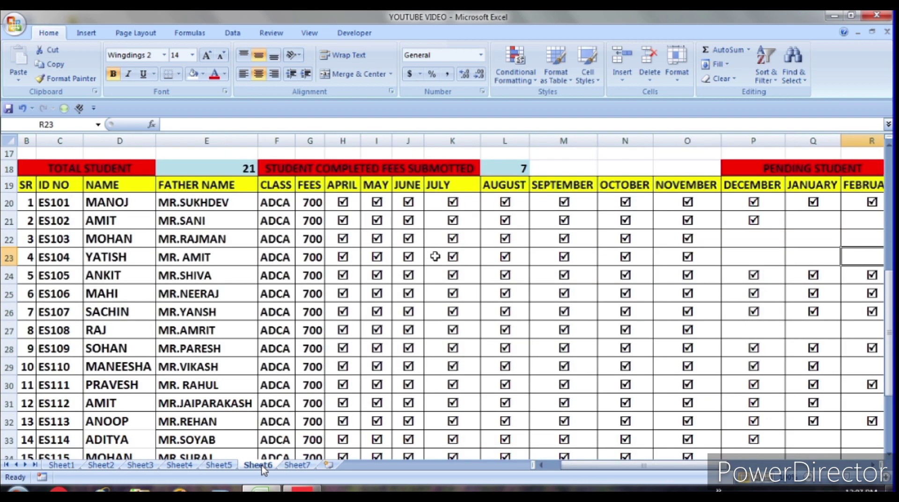
Go from Sheet6 to the Sheet7 student fees tracker tab.
{"action": "left_click", "coordinate": [258, 464]}
{"action": "left_click_drag", "start_coordinate": [562, 464], "coordinate": [703, 465]}
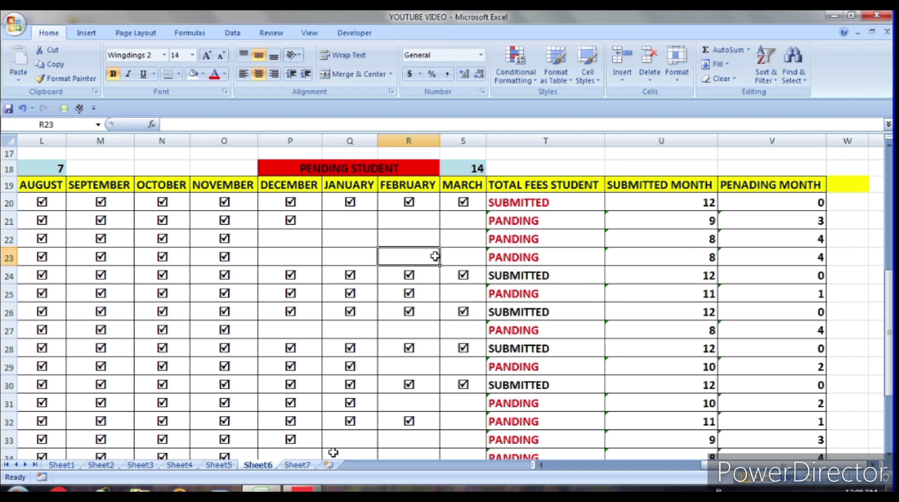
{"action": "left_click", "coordinate": [297, 465]}
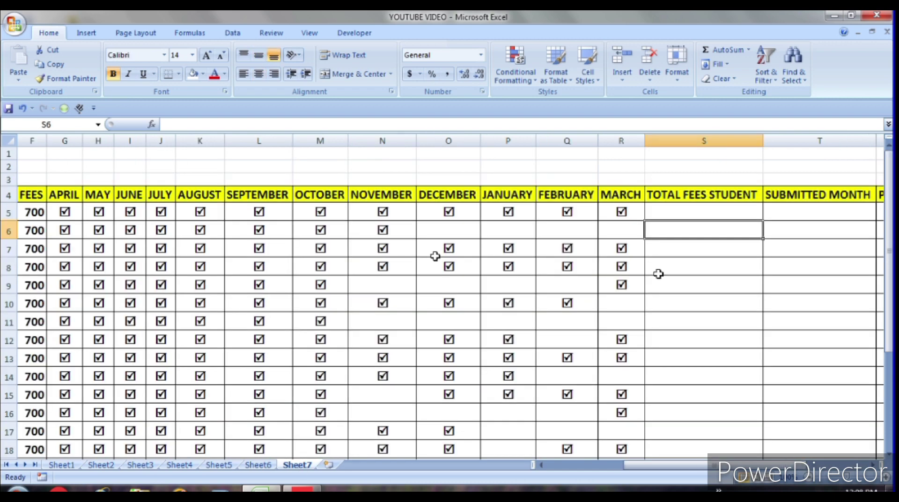
{"action": "left_click", "coordinate": [698, 210]}
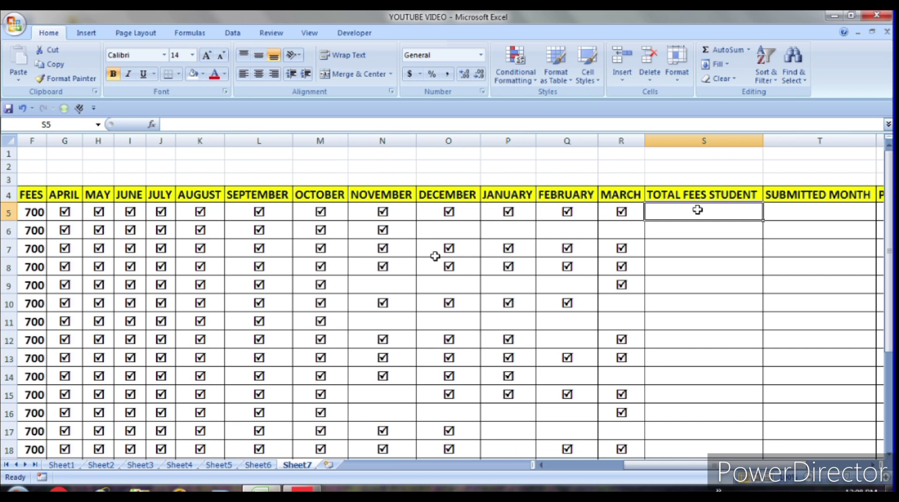
In S5, start =IF(COUNTBLANK( using the month range G5:R5.
{"action": "type", "text": "="}
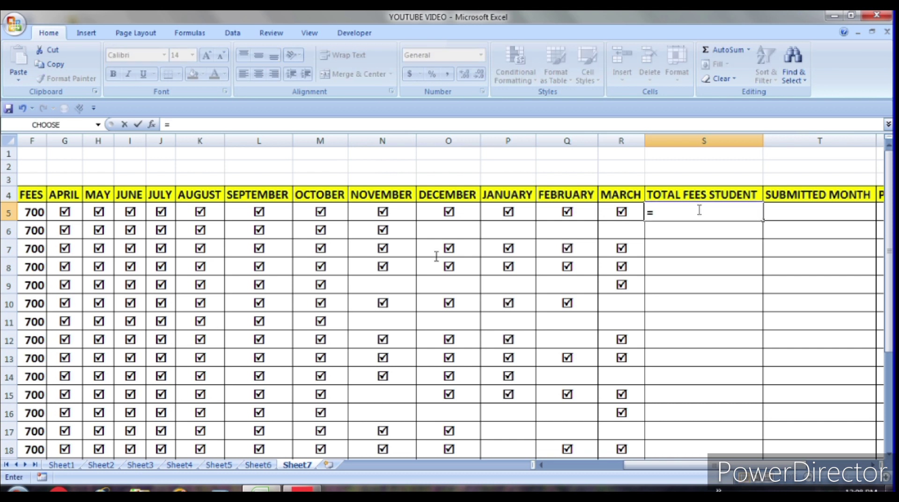
{"action": "type", "text": "IF"}
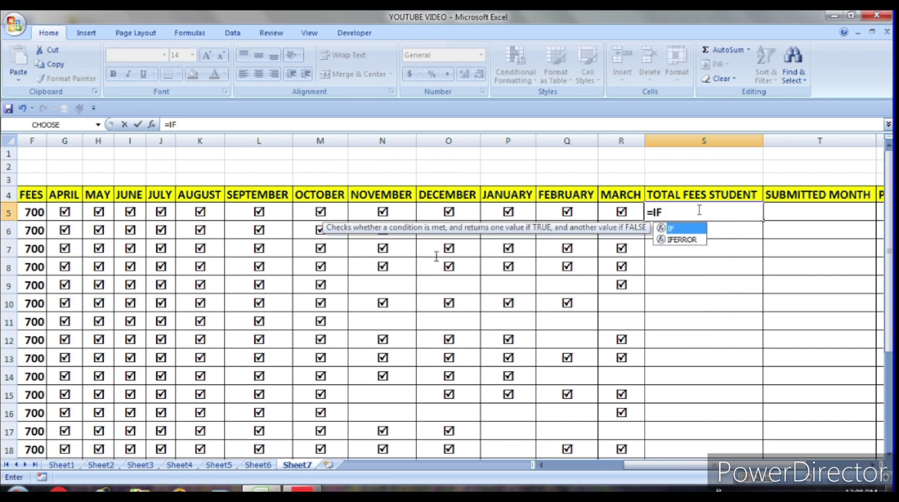
{"action": "type", "text": "("}
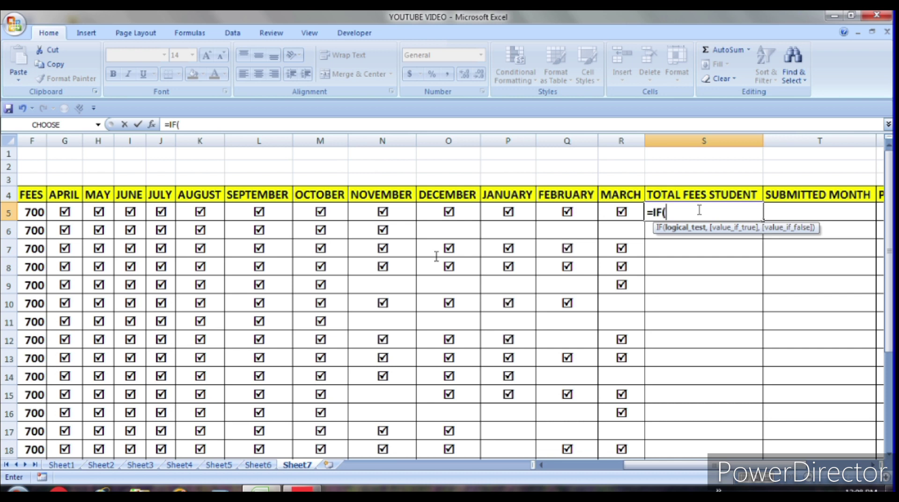
{"action": "type", "text": "C"}
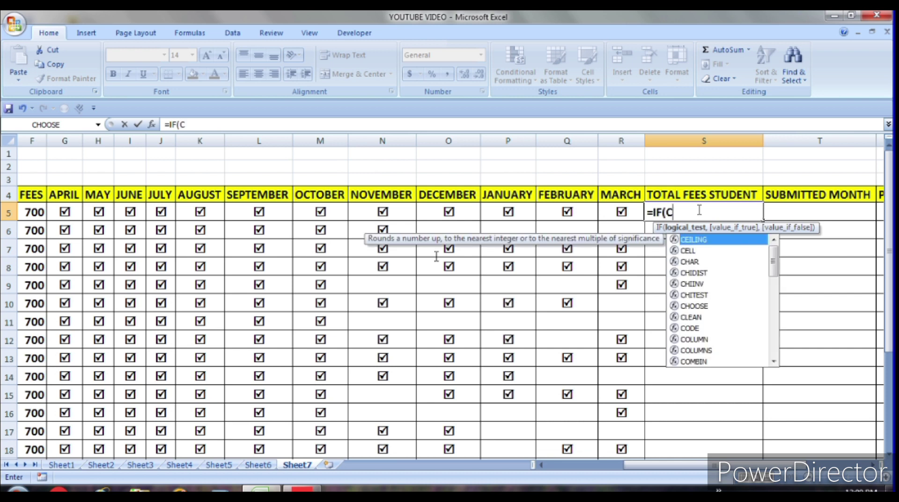
{"action": "type", "text": "OU"}
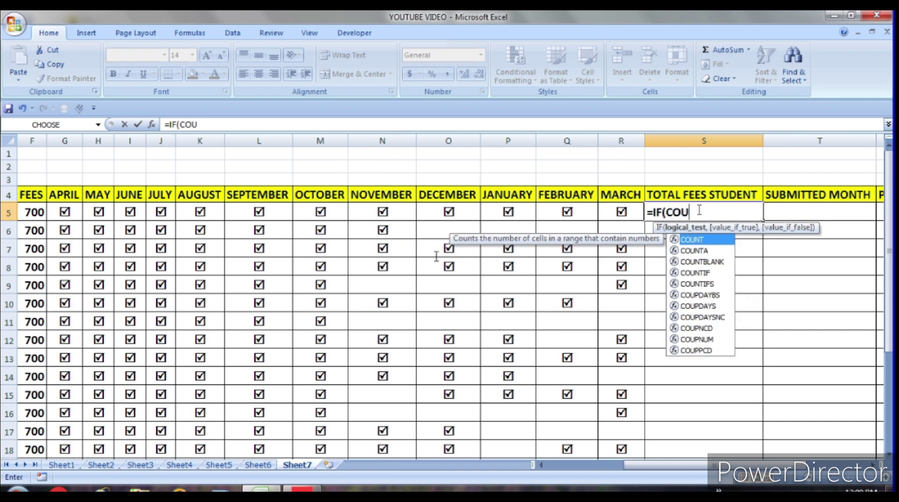
{"action": "type", "text": "NT"}
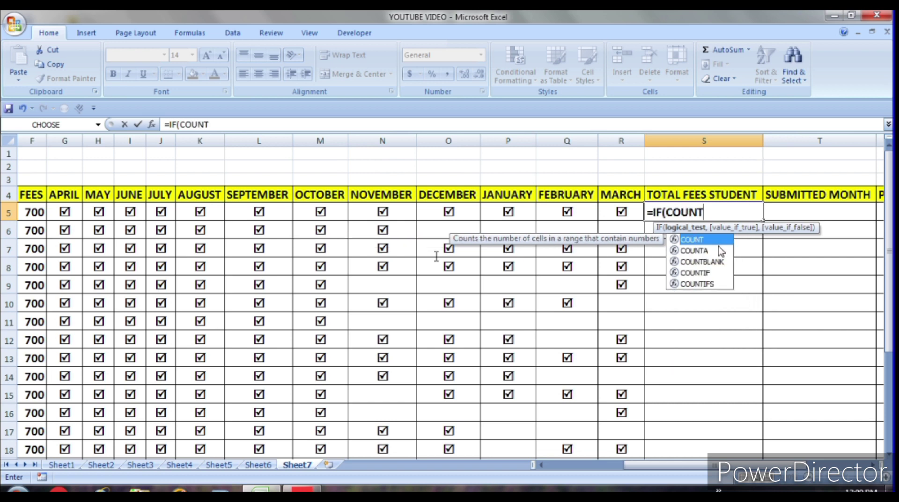
{"action": "left_click", "coordinate": [714, 265]}
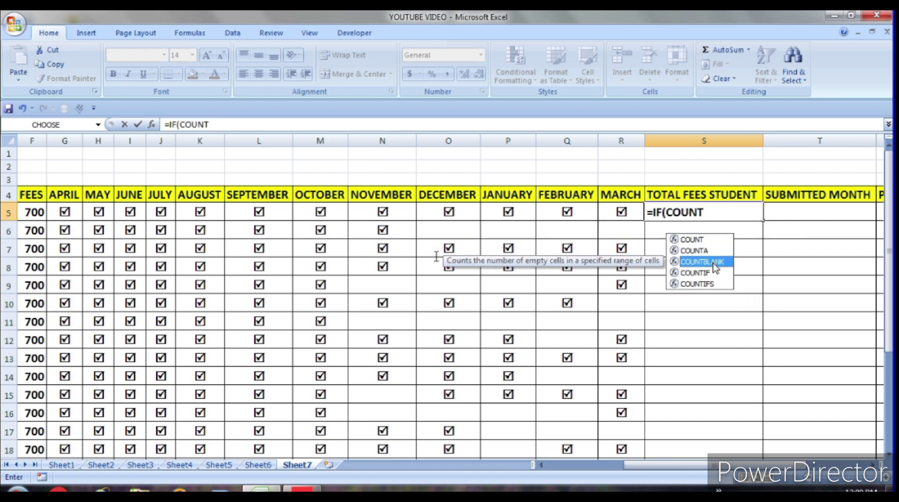
{"action": "double_click", "coordinate": [713, 263]}
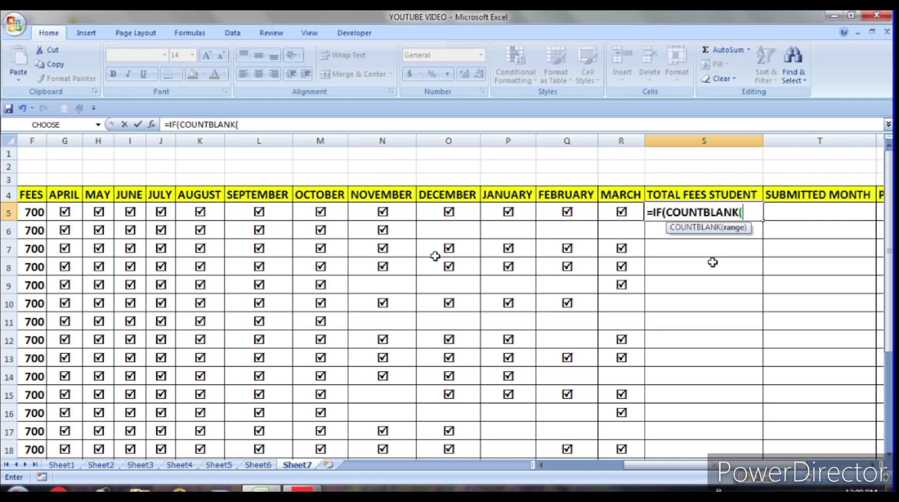
{"action": "left_click_drag", "start_coordinate": [66, 212], "coordinate": [605, 213]}
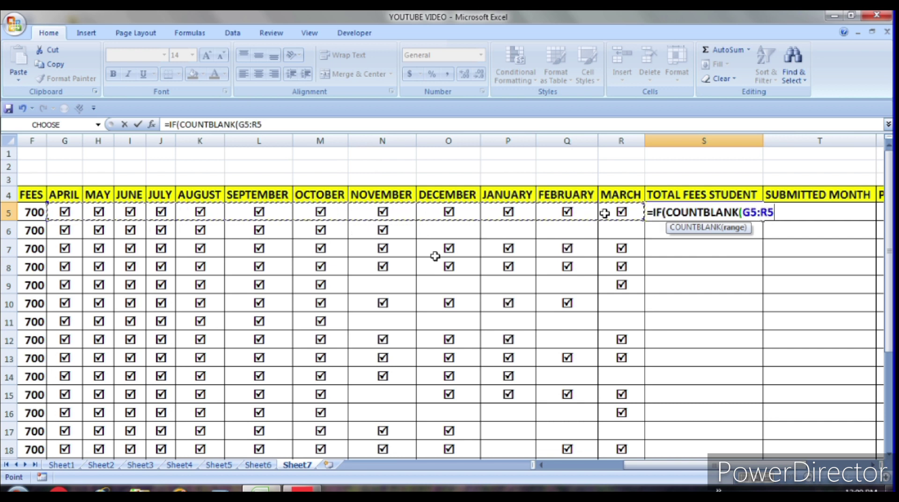
Complete S5 as =IF(COUNTBLANK(G5:R5),"PENDING","SUBMITTED") and enter it.
{"action": "type", "text": ")"}
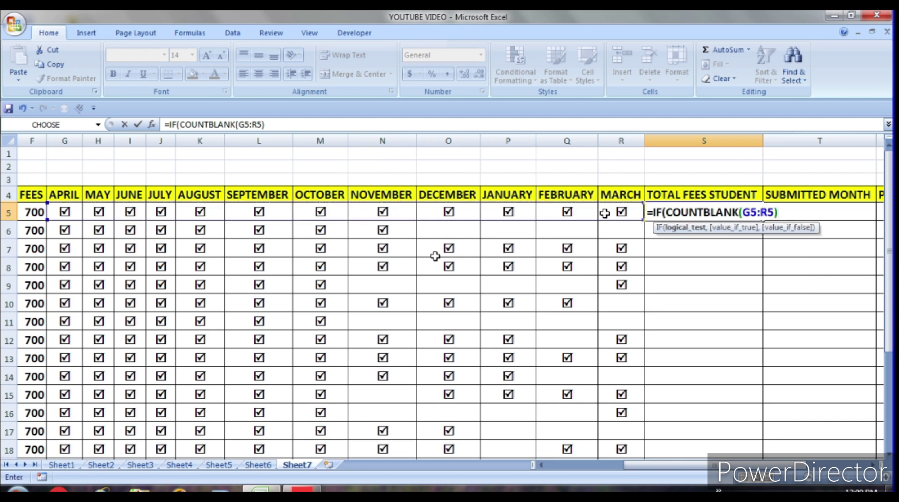
{"action": "type", "text": ",\""}
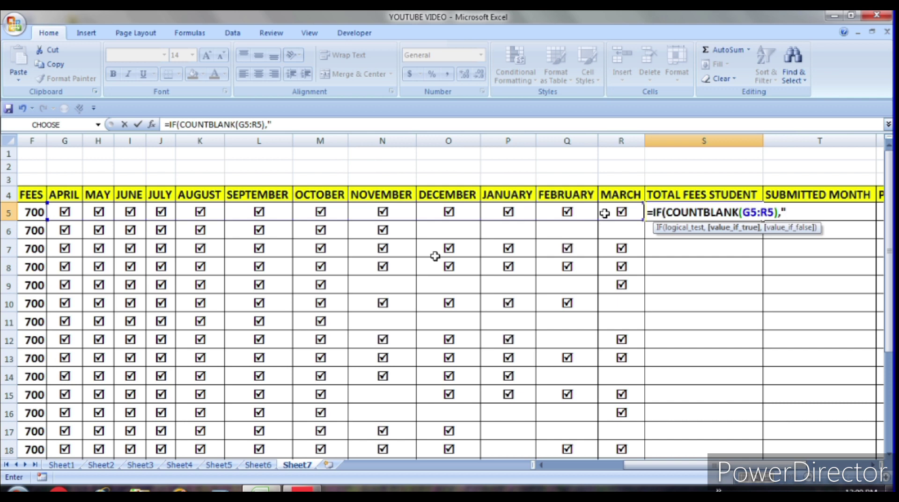
{"action": "type", "text": "PENDIN"}
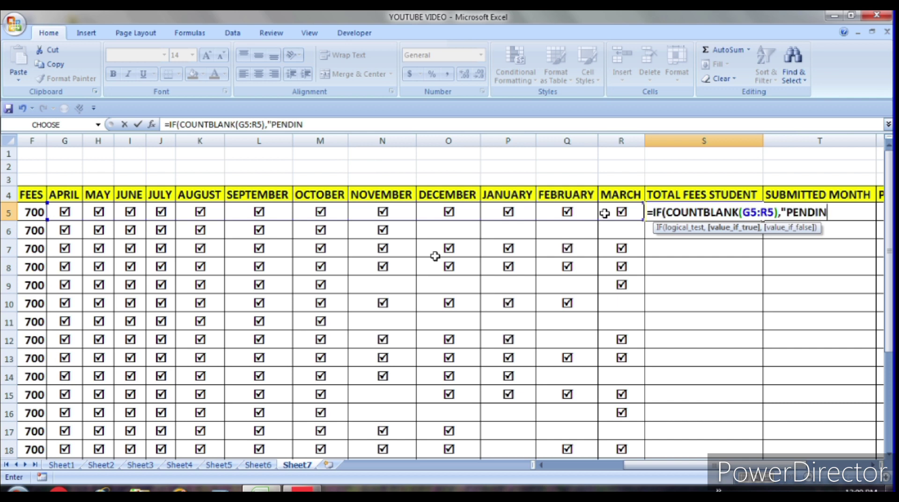
{"action": "type", "text": "G"}
{"action": "type", "text": "\""}
{"action": "type", "text": ","}
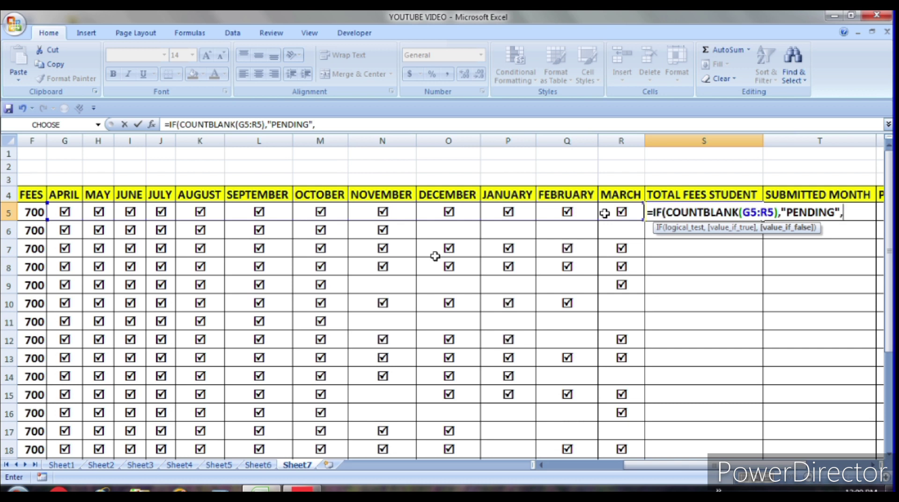
{"action": "type", "text": "\""}
{"action": "type", "text": "SU"}
{"action": "type", "text": "BMITTE"}
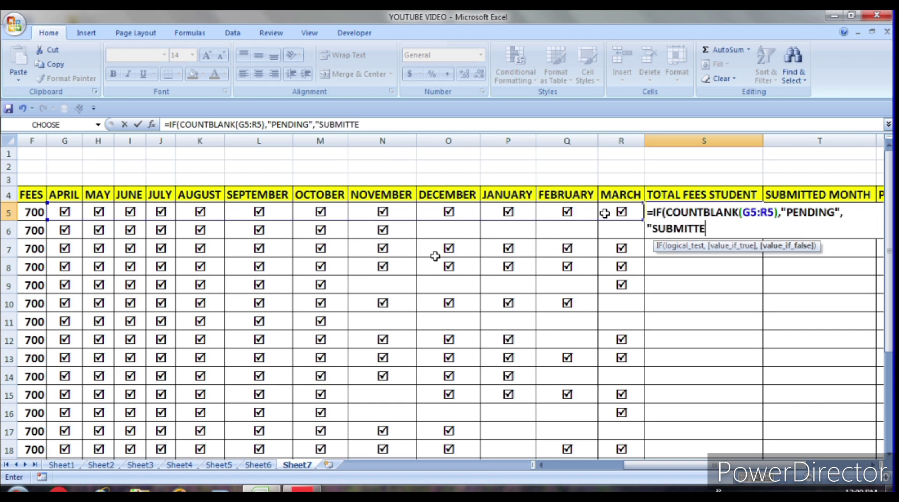
{"action": "type", "text": "D\""}
{"action": "type", "text": ")"}
{"action": "key", "text": "Return"}
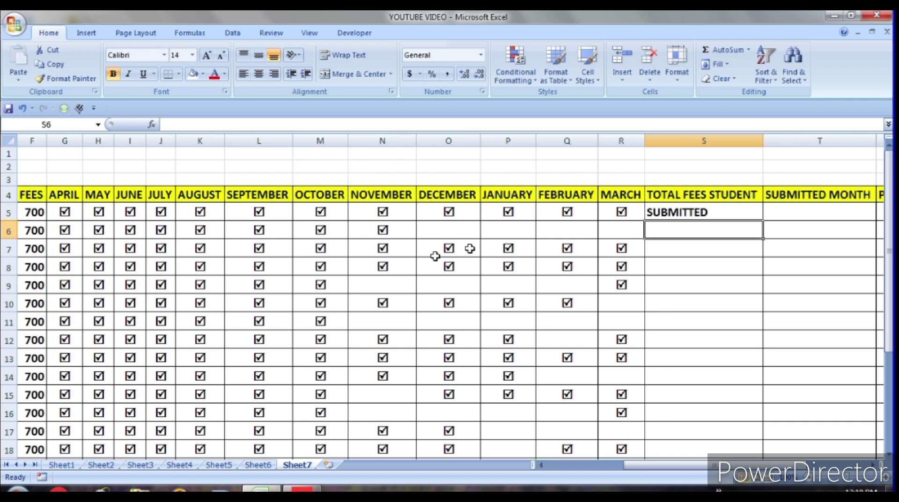
Fill the S5 status formula down to S25.
{"action": "left_click", "coordinate": [749, 215]}
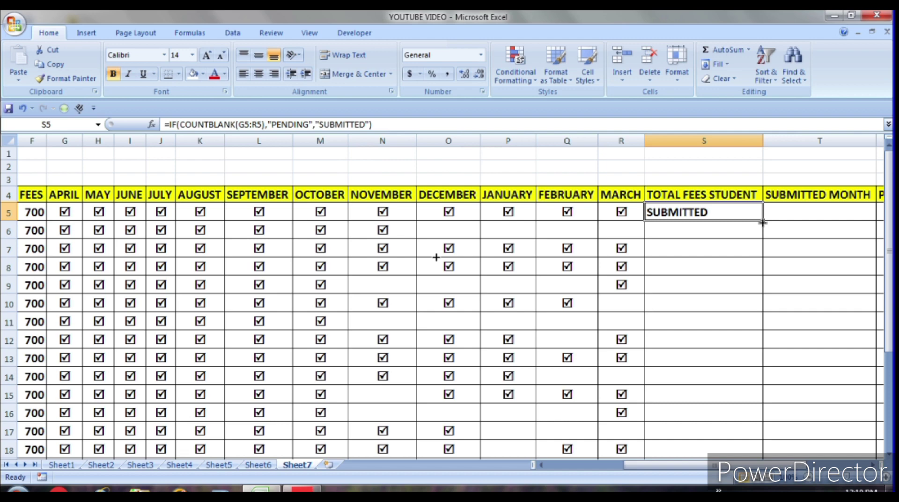
{"action": "mouse_move", "coordinate": [762, 222]}
{"action": "left_mouse_down"}
{"action": "mouse_move", "coordinate": [773, 282]}
{"action": "mouse_move", "coordinate": [751, 426]}
{"action": "left_mouse_up"}
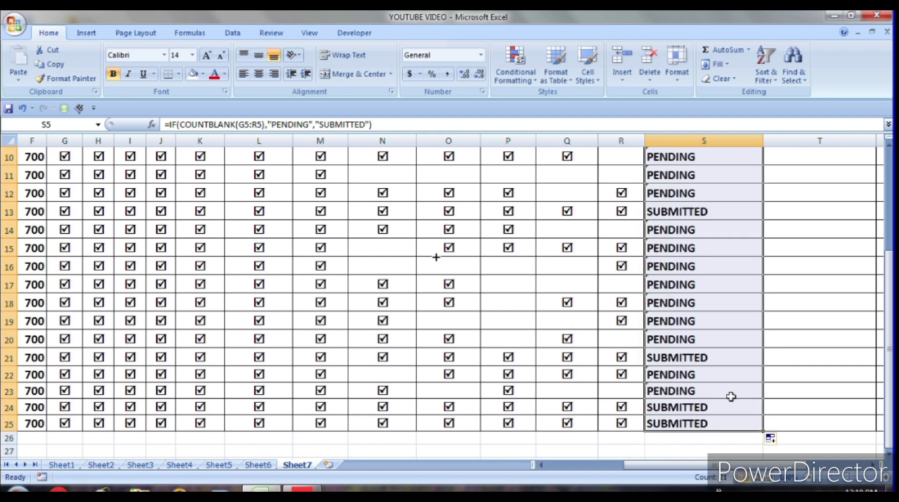
{"action": "scroll", "coordinate": [732, 396], "scroll_direction": "up", "scroll_amount": 3}
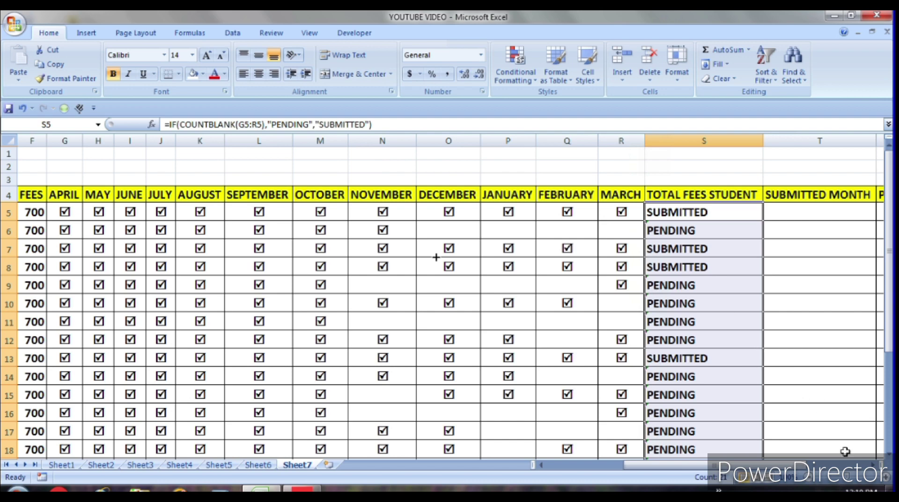
{"action": "left_click", "coordinate": [885, 477]}
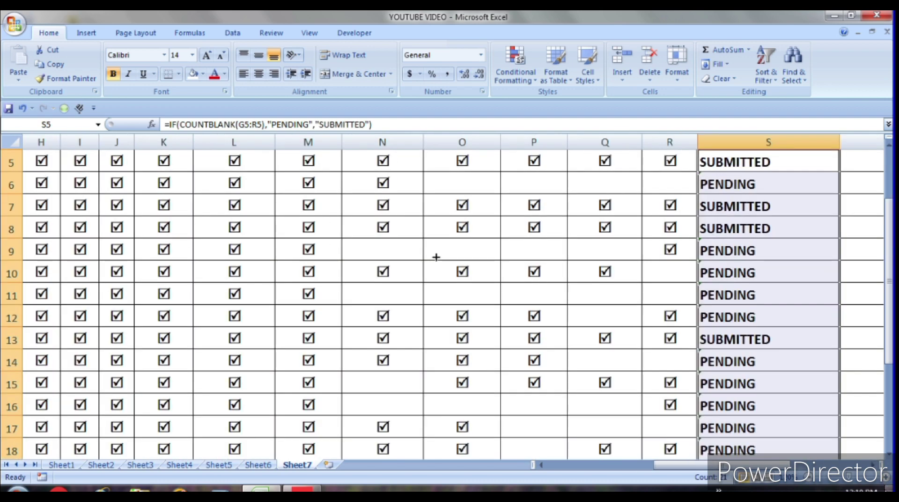
{"action": "left_click_drag", "start_coordinate": [730, 464], "coordinate": [759, 465]}
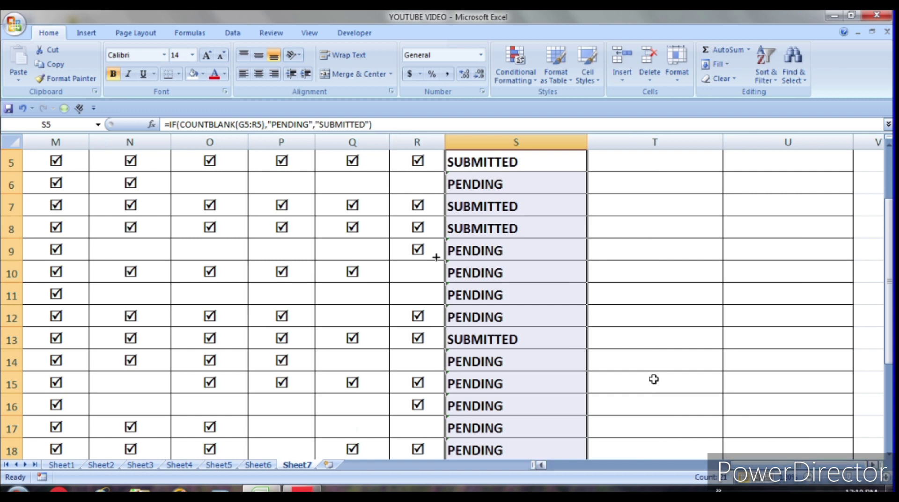
{"action": "scroll", "coordinate": [629, 365], "scroll_direction": "up", "scroll_amount": 2}
{"action": "scroll", "coordinate": [629, 364], "scroll_direction": "down", "scroll_amount": 1}
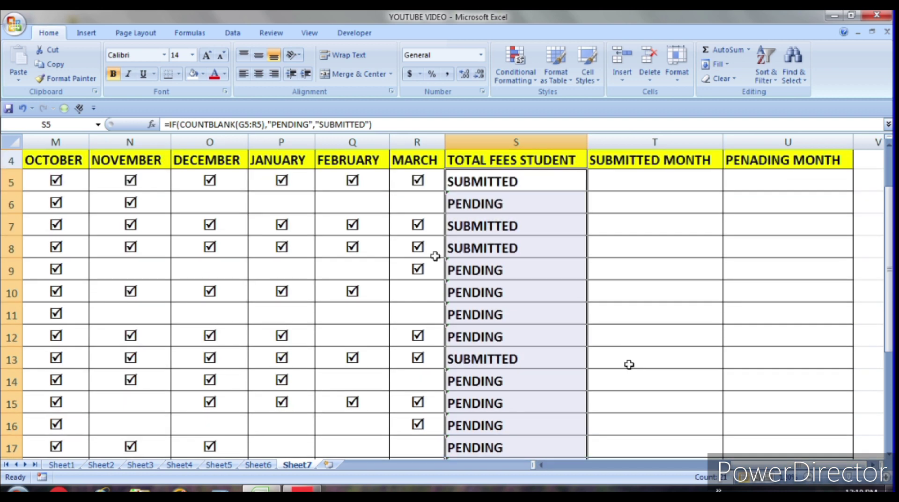
Select the status column from the TOTAL FEES STUDENT header to the last student.
{"action": "left_click", "coordinate": [533, 158]}
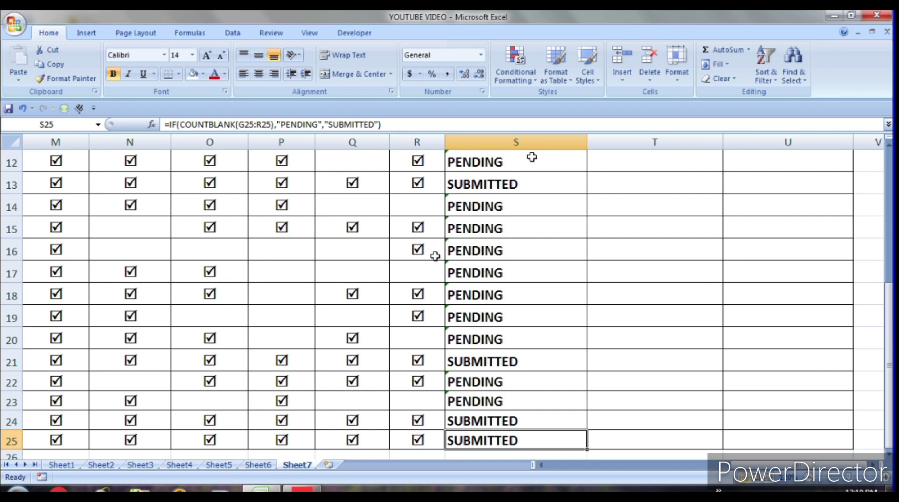
{"action": "scroll", "coordinate": [532, 157], "scroll_direction": "up", "scroll_amount": 2}
{"action": "scroll", "coordinate": [532, 157], "scroll_direction": "up", "scroll_amount": 1}
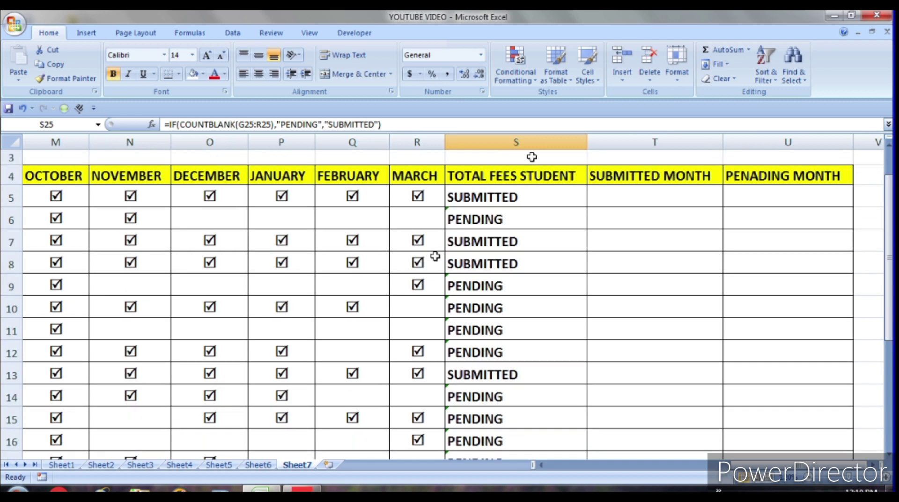
{"action": "key", "text": "ctrl+shift+Down"}
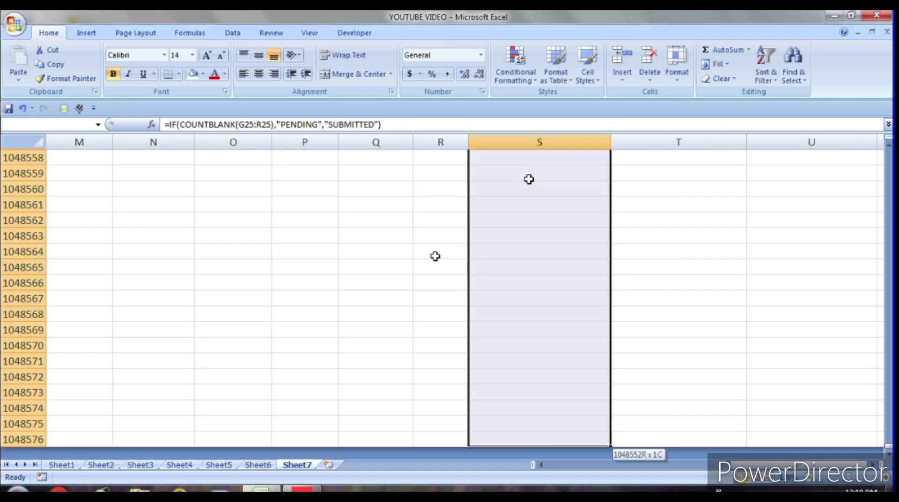
{"action": "scroll", "coordinate": [529, 179], "scroll_direction": "up", "scroll_amount": 5}
{"action": "scroll", "coordinate": [529, 179], "scroll_direction": "up", "scroll_amount": 5}
{"action": "scroll", "coordinate": [529, 179], "scroll_direction": "up", "scroll_amount": 8}
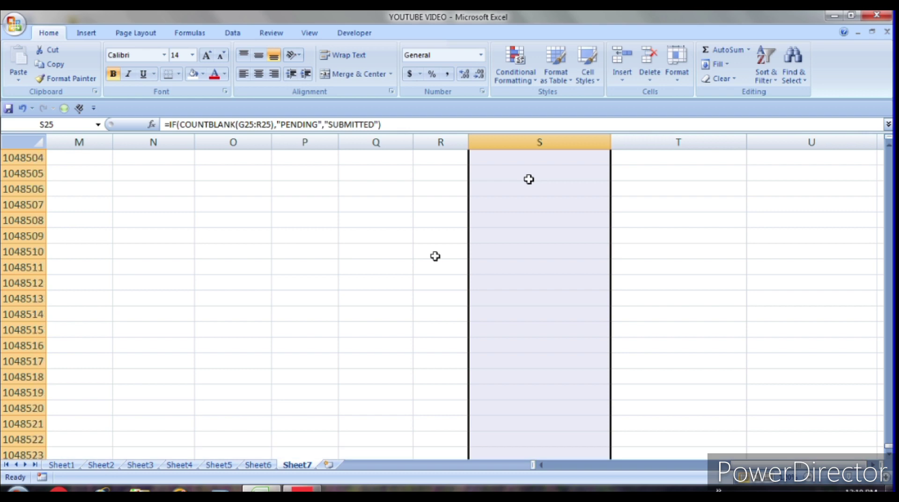
{"action": "scroll", "coordinate": [529, 179], "scroll_direction": "up", "scroll_amount": 8}
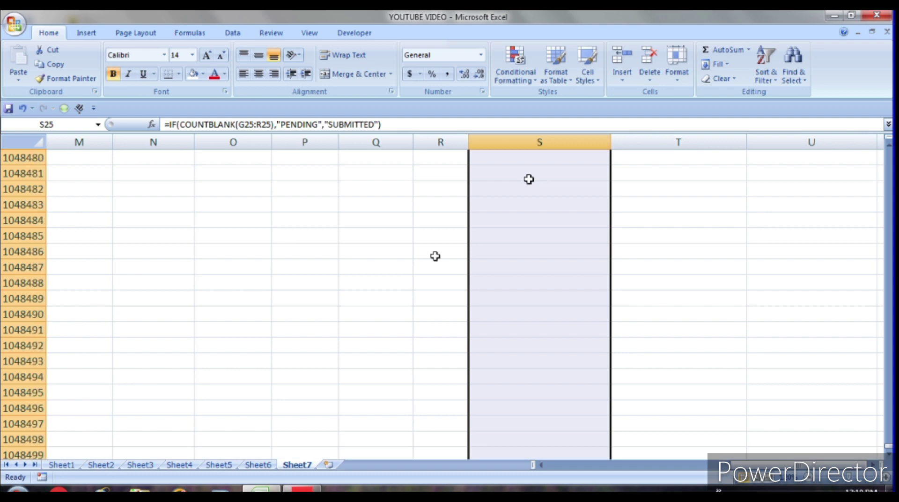
{"action": "key", "text": "ctrl+shift+Up"}
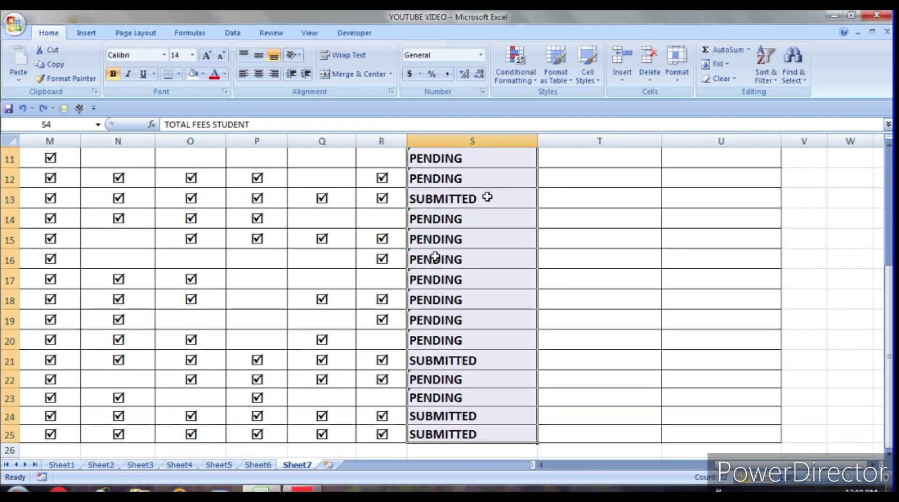
{"action": "scroll", "coordinate": [487, 196], "scroll_direction": "up", "scroll_amount": 3}
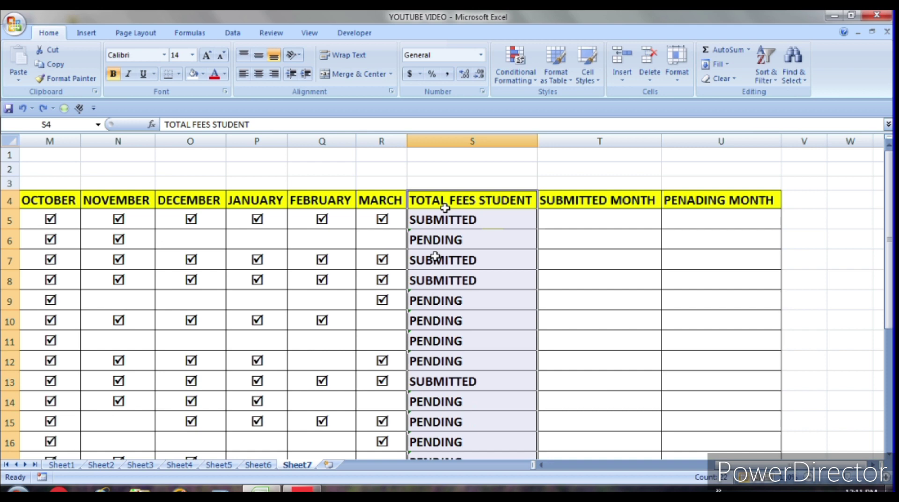
Add a filter and show only the PENDING rows in column S.
{"action": "left_click", "coordinate": [767, 83]}
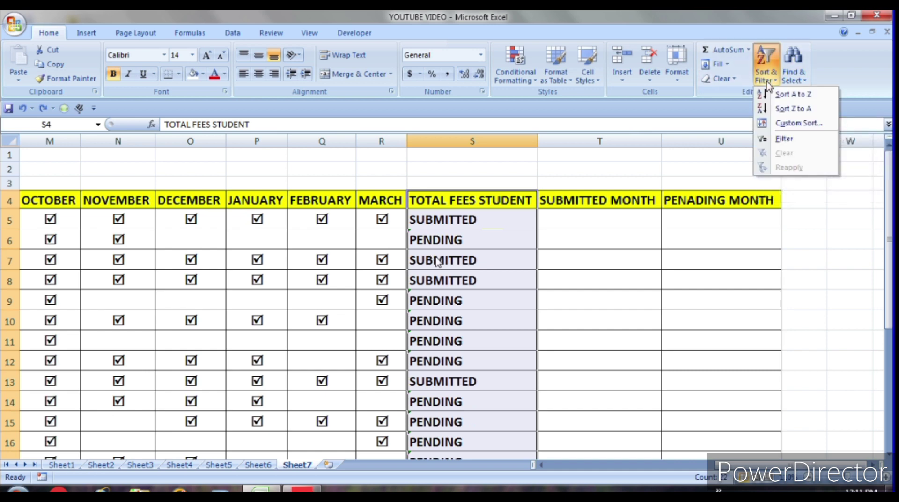
{"action": "left_click", "coordinate": [792, 143]}
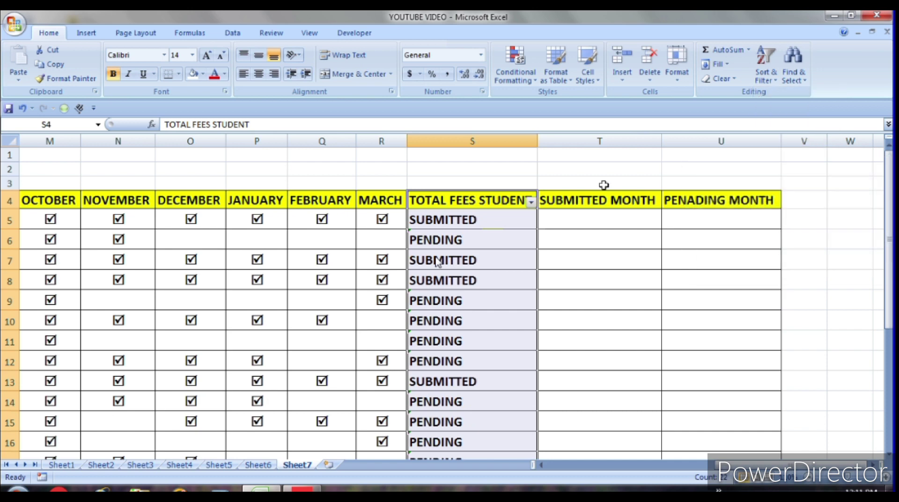
{"action": "left_click", "coordinate": [532, 203]}
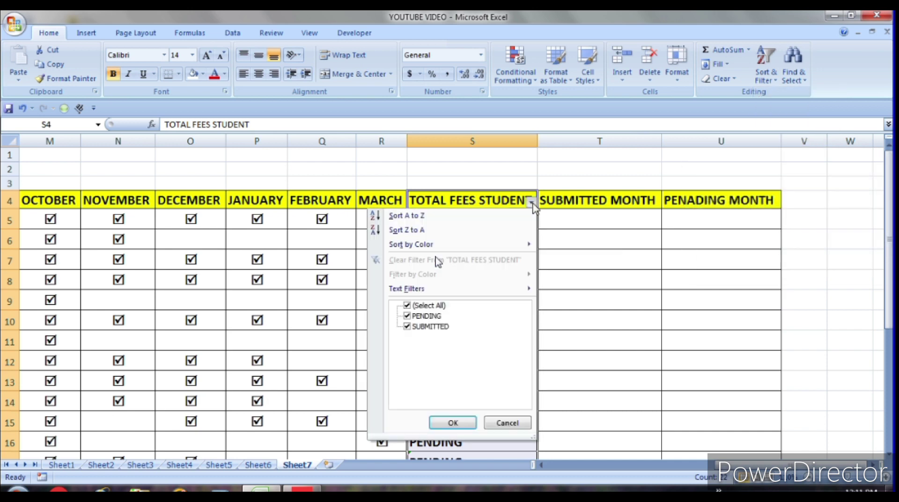
{"action": "left_click", "coordinate": [407, 305]}
{"action": "left_click", "coordinate": [407, 316]}
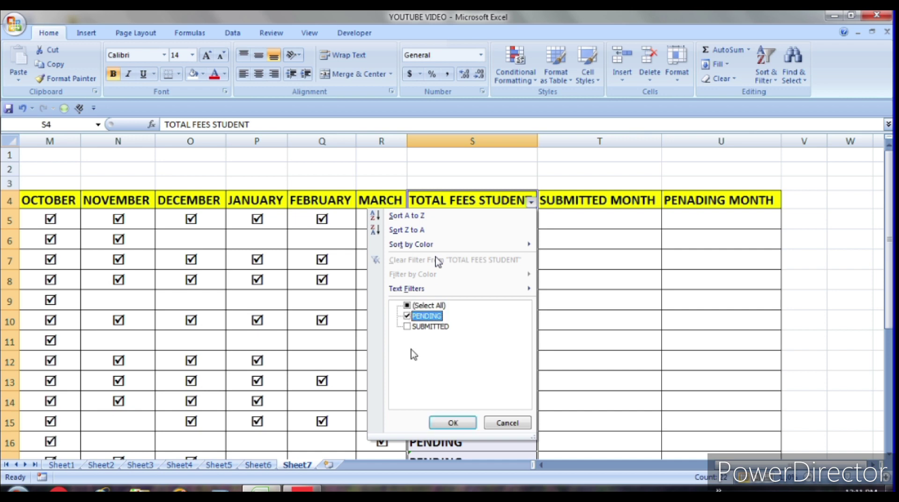
{"action": "left_click", "coordinate": [452, 423]}
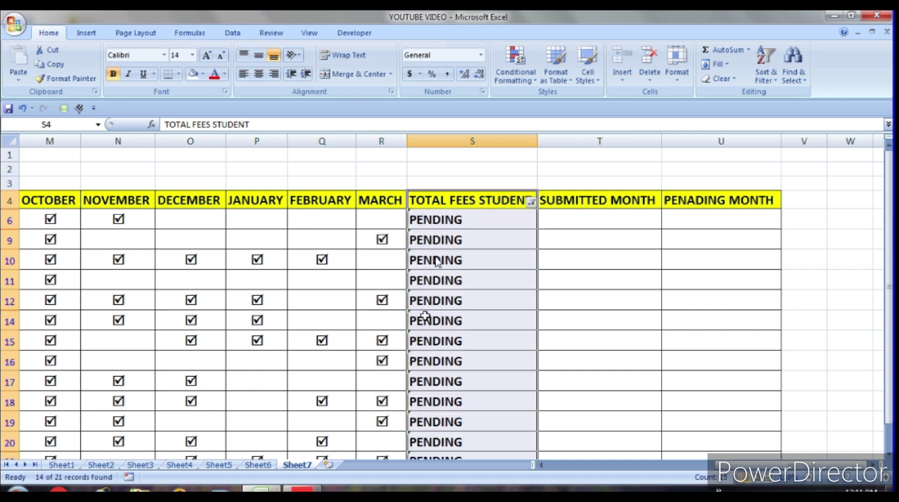
Give the PENDING entries red font, then show all statuses again.
{"action": "left_click", "coordinate": [203, 75]}
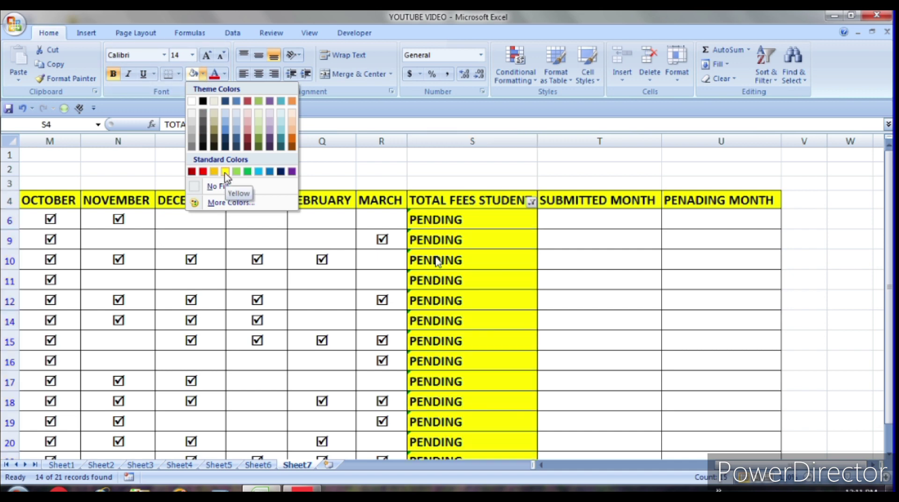
{"action": "left_click", "coordinate": [223, 74]}
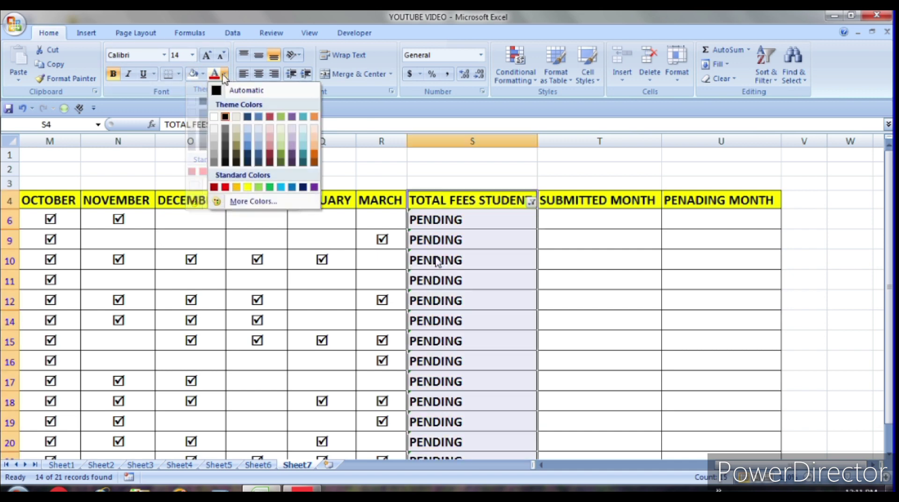
{"action": "left_click", "coordinate": [226, 187]}
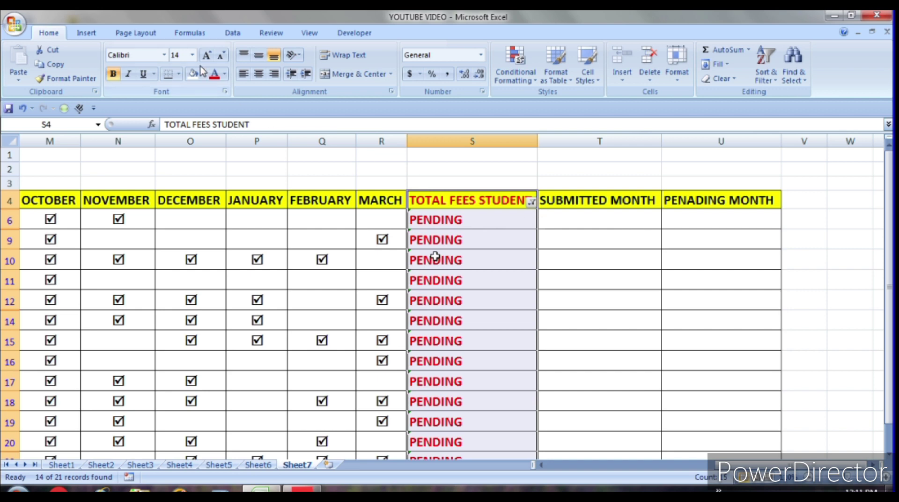
{"action": "left_click", "coordinate": [225, 74]}
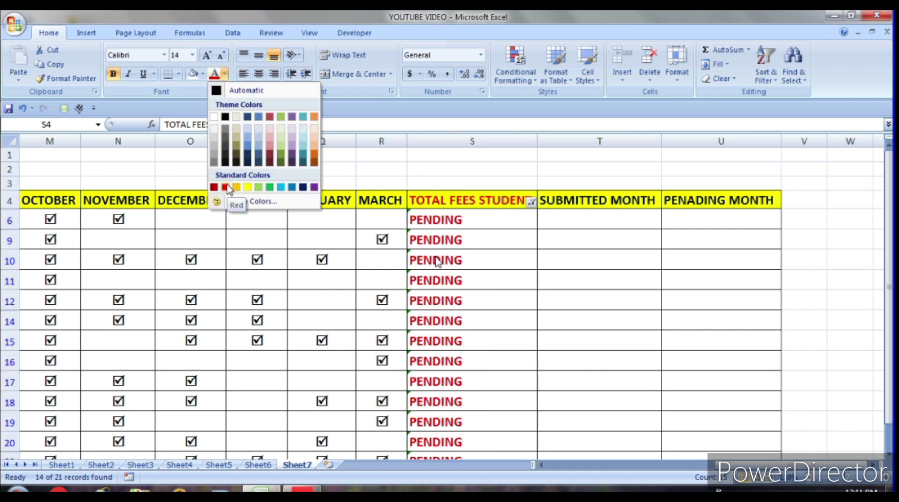
{"action": "left_click", "coordinate": [227, 188]}
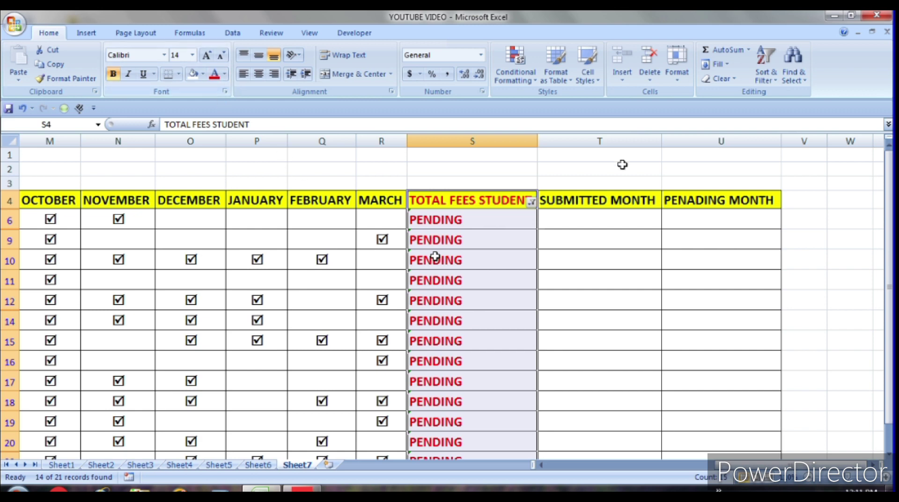
{"action": "left_click", "coordinate": [531, 202]}
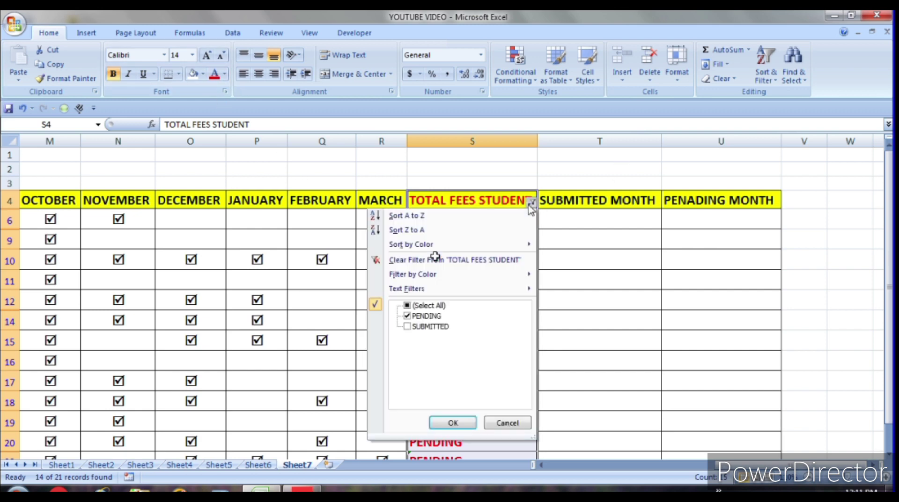
{"action": "left_click", "coordinate": [407, 305]}
{"action": "left_click", "coordinate": [453, 422]}
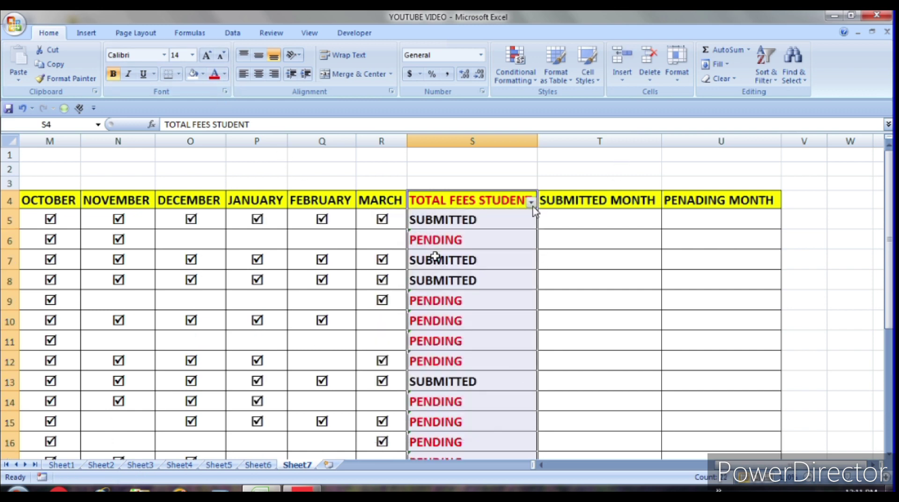
Turn the header-row filter off and back on, zooming in on the sheet.
{"action": "left_click", "coordinate": [766, 66]}
{"action": "left_click", "coordinate": [780, 137]}
{"action": "scroll", "coordinate": [488, 348], "scroll_direction": "down", "scroll_amount": 3}
{"action": "scroll", "coordinate": [488, 348], "scroll_direction": "down", "scroll_amount": 4}
{"action": "scroll", "coordinate": [489, 348], "scroll_direction": "up", "scroll_amount": 3}
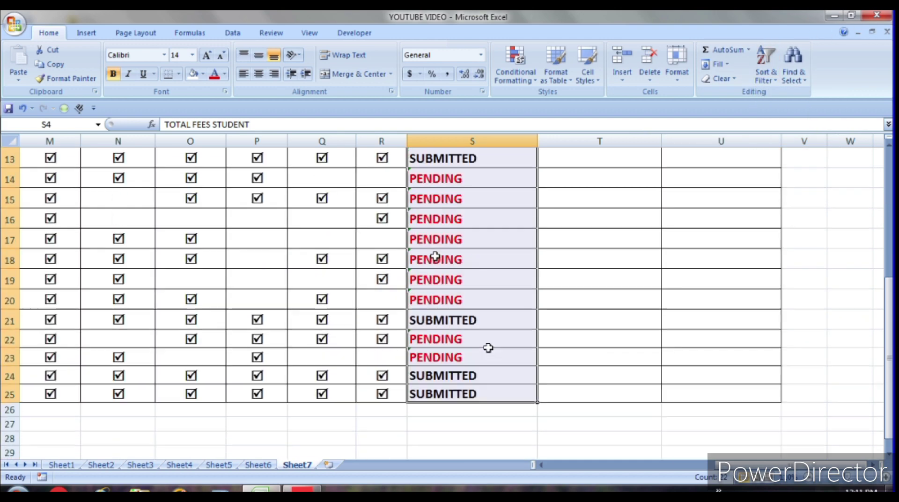
{"action": "scroll", "coordinate": [488, 347], "scroll_direction": "up", "scroll_amount": 3}
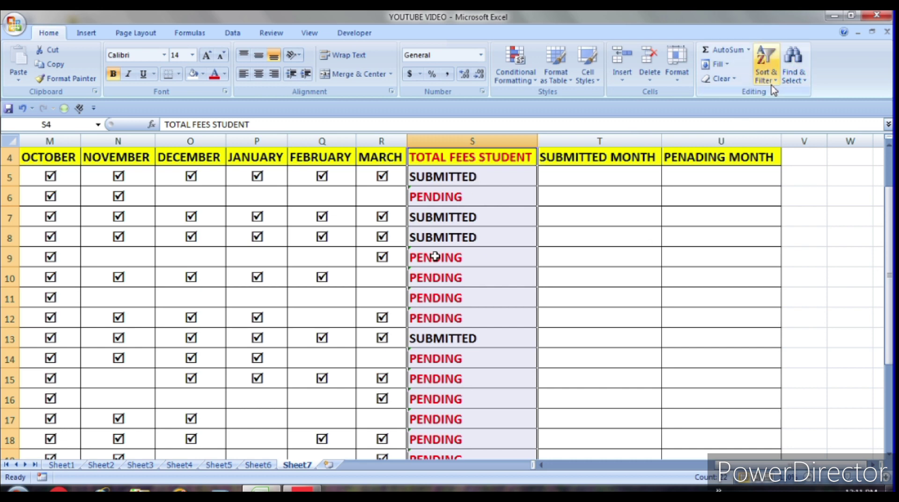
{"action": "left_click", "coordinate": [767, 69]}
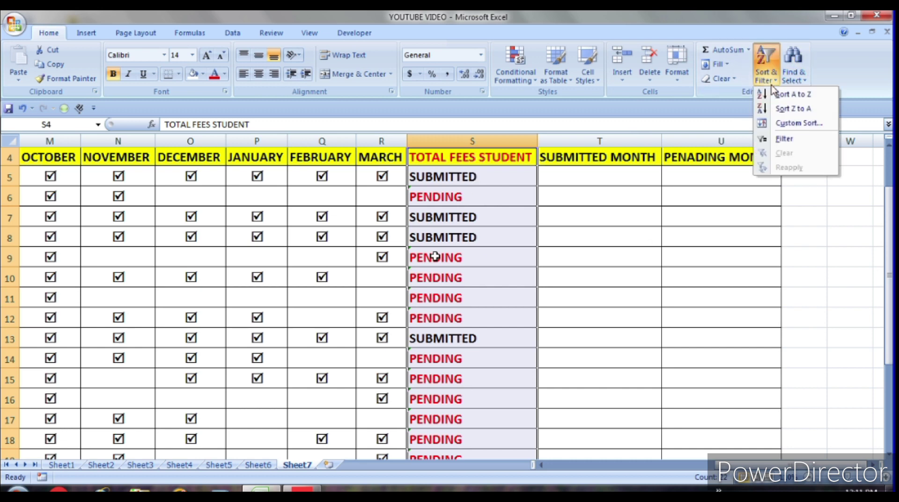
{"action": "left_click", "coordinate": [791, 139]}
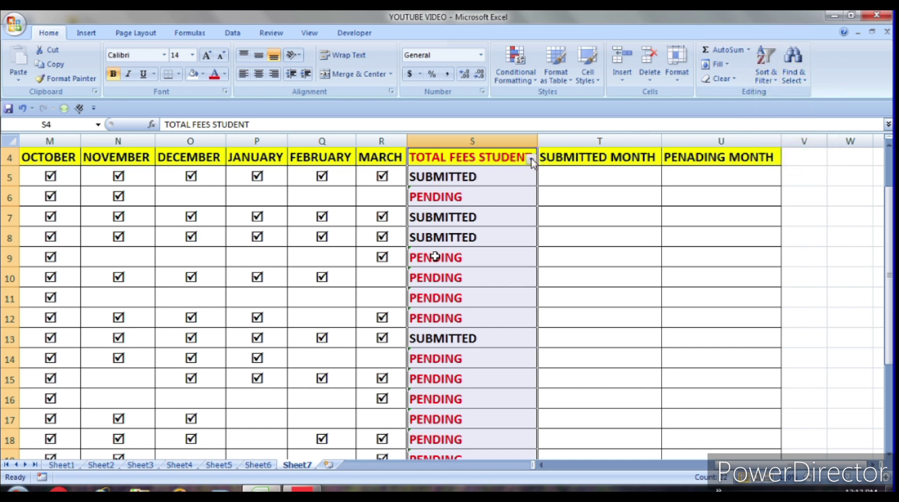
{"action": "left_click", "coordinate": [886, 477]}
{"action": "left_click", "coordinate": [886, 477]}
{"action": "left_click", "coordinate": [886, 477]}
{"action": "left_click", "coordinate": [886, 477]}
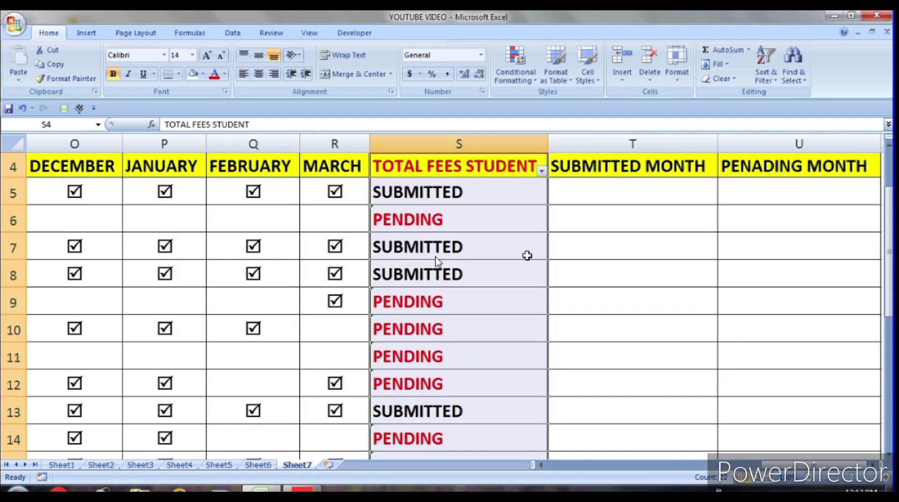
Leave the filter and font colour unchanged, then turn the filter off for good.
{"action": "left_click", "coordinate": [545, 172]}
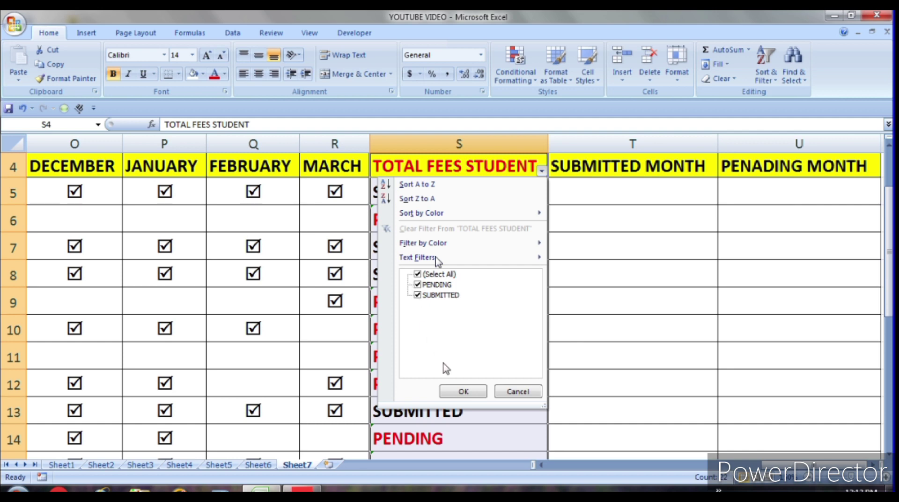
{"action": "left_click", "coordinate": [511, 395]}
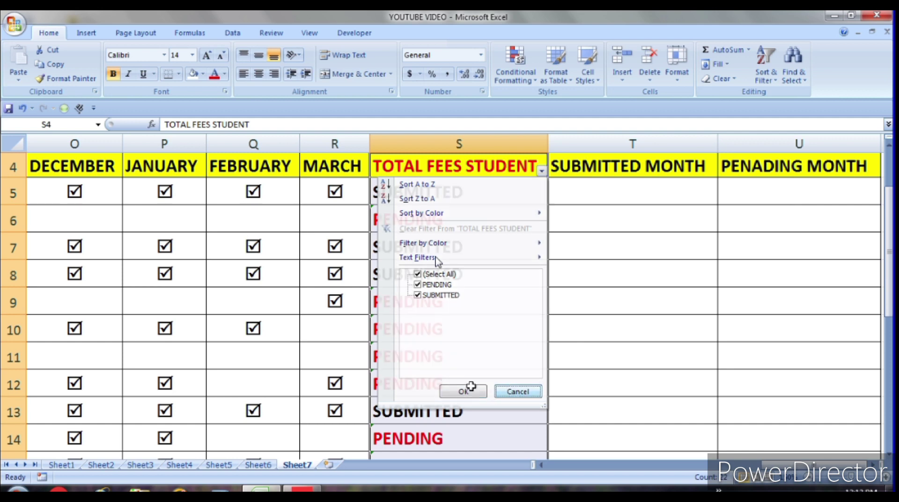
{"action": "left_click", "coordinate": [224, 74]}
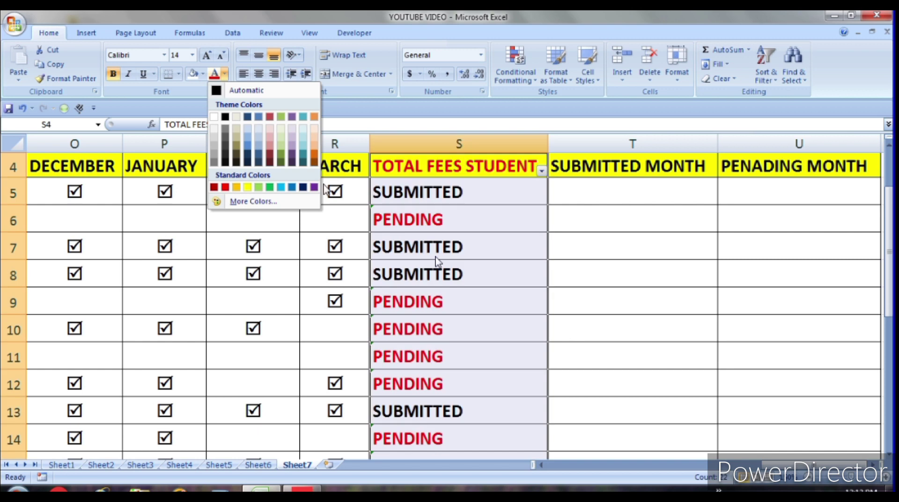
{"action": "left_click", "coordinate": [586, 208]}
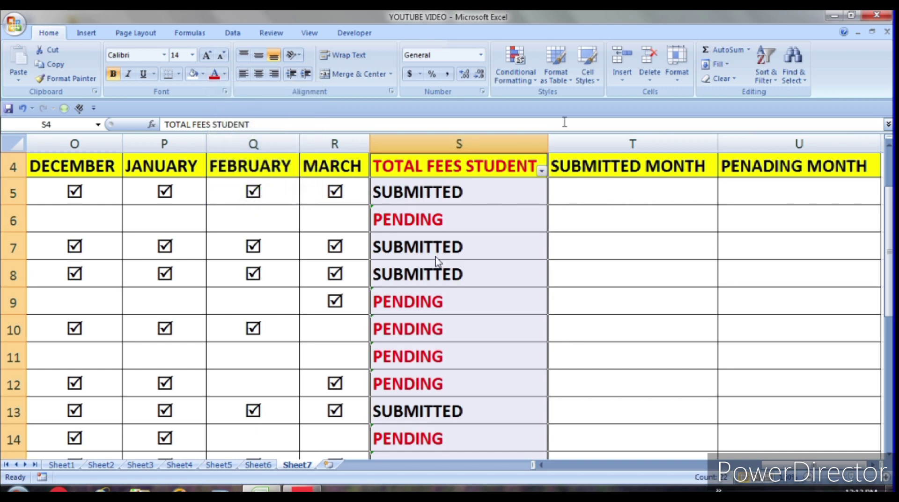
{"action": "left_click", "coordinate": [761, 78]}
{"action": "left_click", "coordinate": [779, 139]}
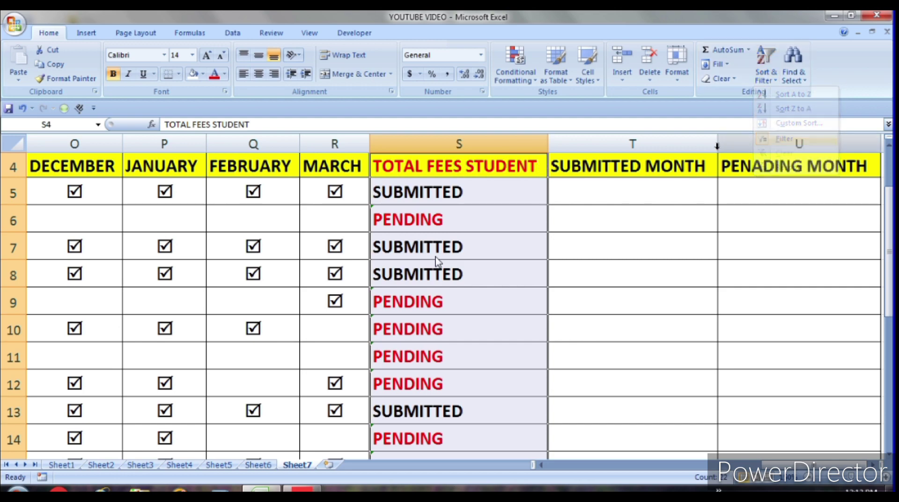
{"action": "scroll", "coordinate": [577, 284], "scroll_direction": "down", "scroll_amount": 3}
{"action": "scroll", "coordinate": [437, 260], "scroll_direction": "down", "scroll_amount": 5}
{"action": "scroll", "coordinate": [437, 260], "scroll_direction": "up", "scroll_amount": 4}
{"action": "scroll", "coordinate": [437, 260], "scroll_direction": "up", "scroll_amount": 3}
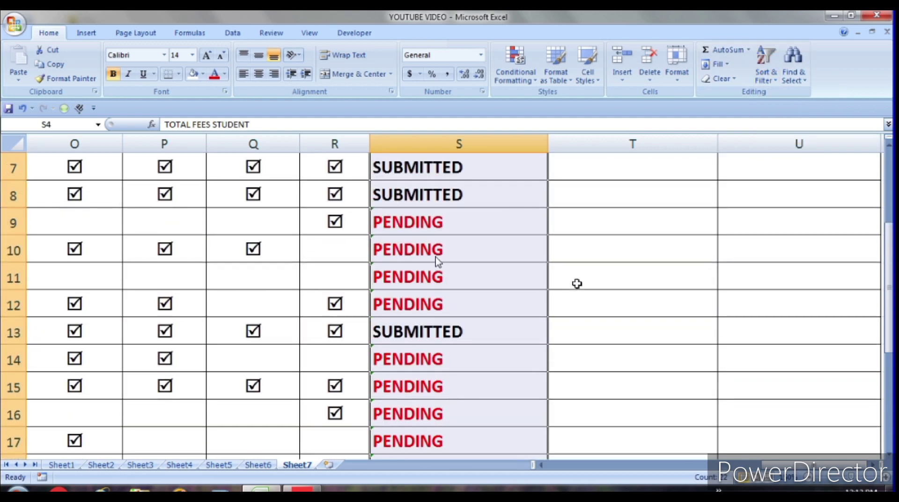
{"action": "scroll", "coordinate": [436, 258], "scroll_direction": "up", "scroll_amount": 2}
Zoom out to show columns I to T and select cell T5 under SUBMITTED MONTH.
{"action": "left_click_drag", "start_coordinate": [873, 465], "coordinate": [690, 477]}
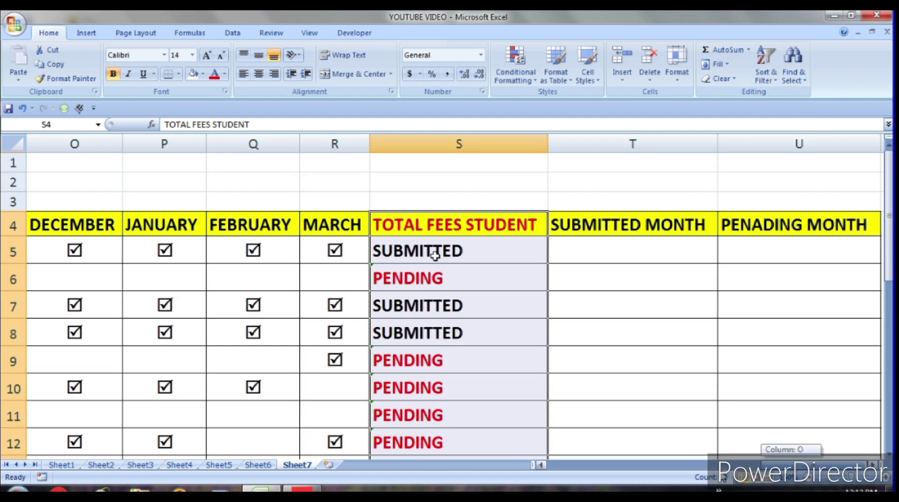
{"action": "left_click", "coordinate": [806, 483]}
{"action": "left_click", "coordinate": [807, 482]}
{"action": "left_click", "coordinate": [806, 482]}
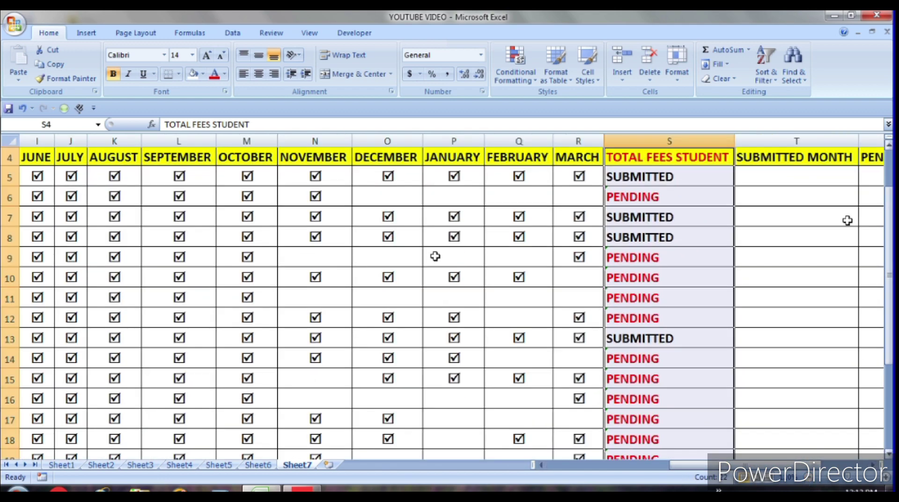
{"action": "left_click", "coordinate": [770, 174]}
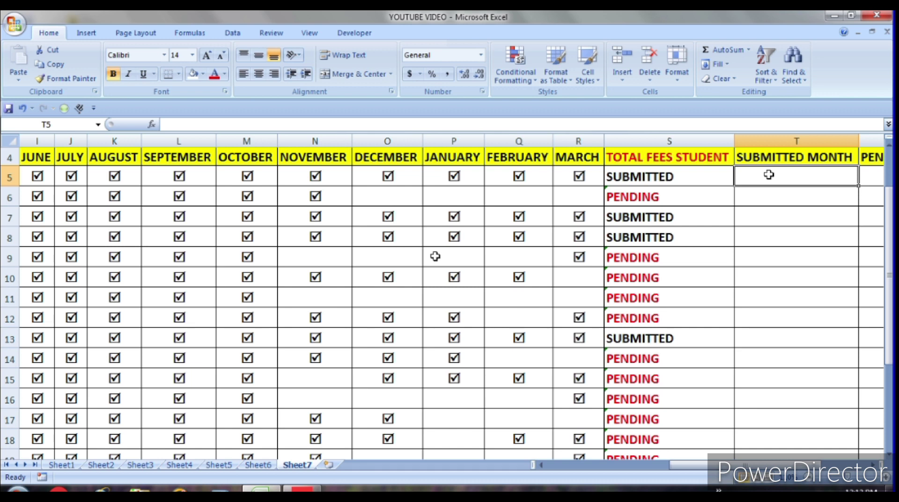
{"action": "left_click", "coordinate": [887, 482]}
{"action": "left_click", "coordinate": [887, 482]}
{"action": "scroll", "coordinate": [435, 256], "scroll_direction": "up", "scroll_amount": 2}
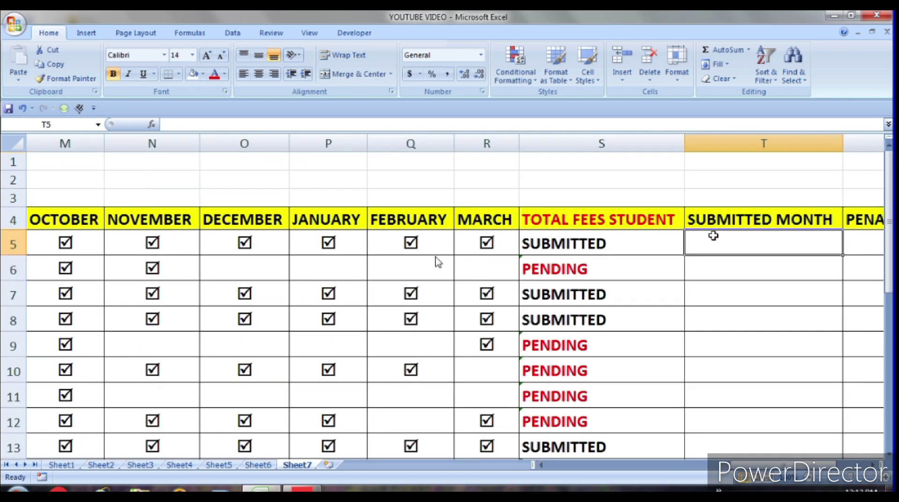
Enter =COUNTA(G5:R5) in T5 so it counts the first student's 12 paid months.
{"action": "type", "text": "="}
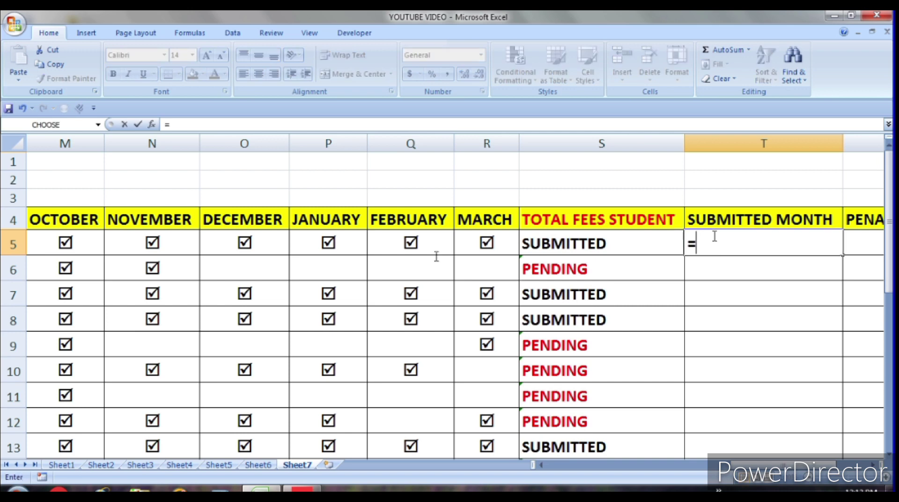
{"action": "type", "text": "COUN"}
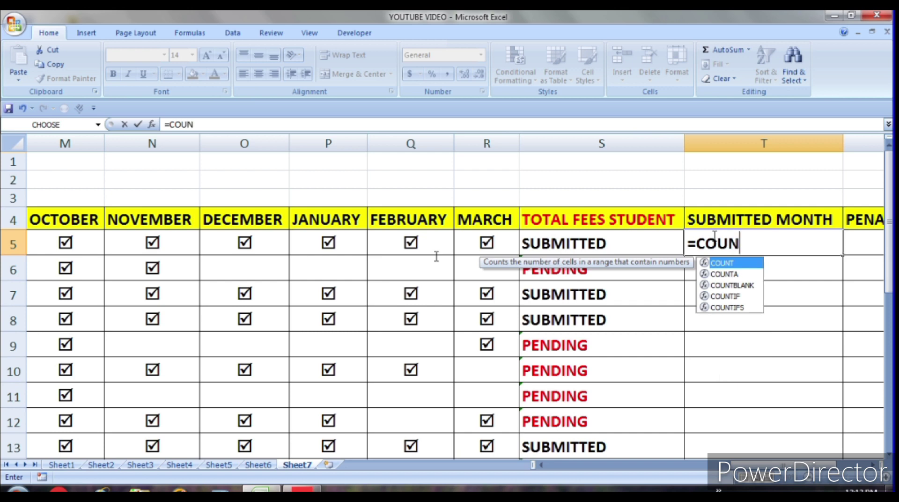
{"action": "type", "text": "TA"}
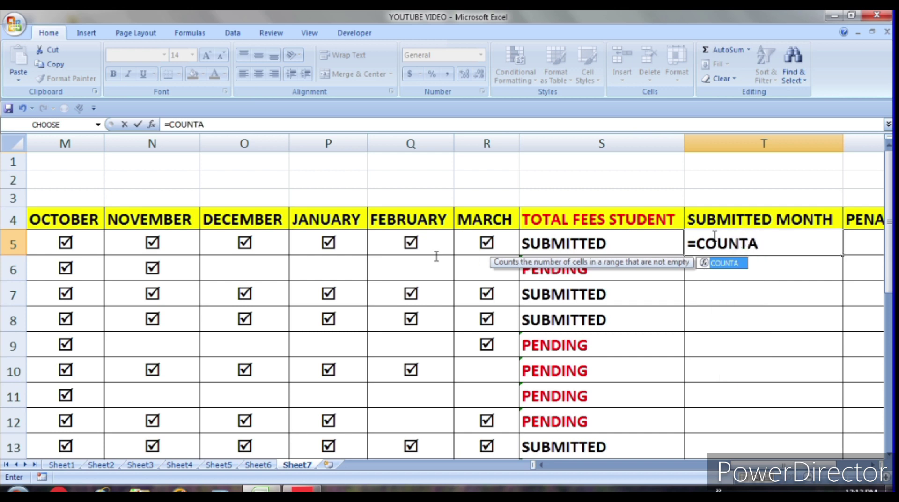
{"action": "type", "text": "("}
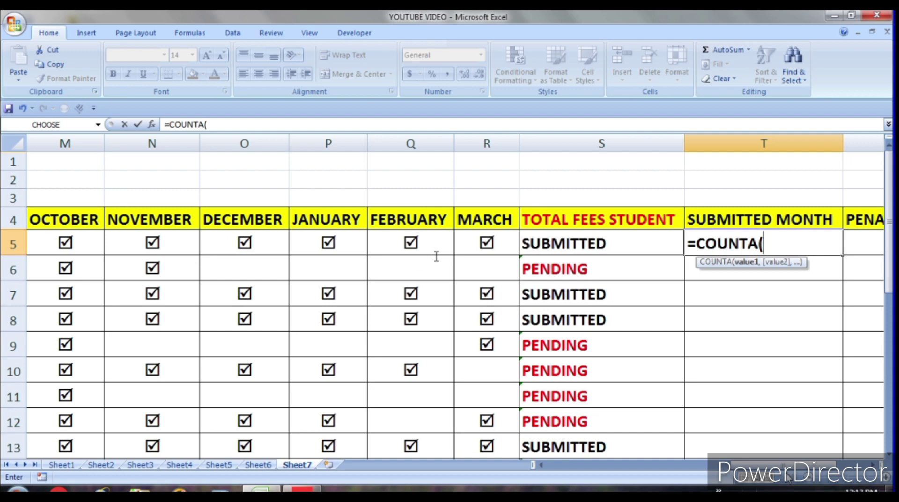
{"action": "scroll", "coordinate": [436, 257], "scroll_direction": "left", "scroll_amount": 5}
{"action": "scroll", "coordinate": [68, 258], "scroll_direction": "left", "scroll_amount": 7}
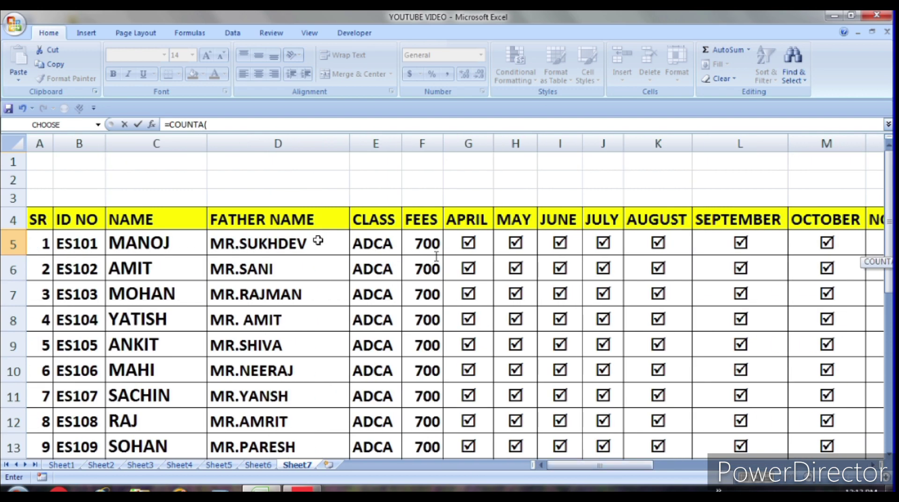
{"action": "mouse_move", "coordinate": [473, 243]}
{"action": "left_mouse_down"}
{"action": "mouse_move", "coordinate": [229, 256]}
{"action": "mouse_move", "coordinate": [314, 242]}
{"action": "left_mouse_up"}
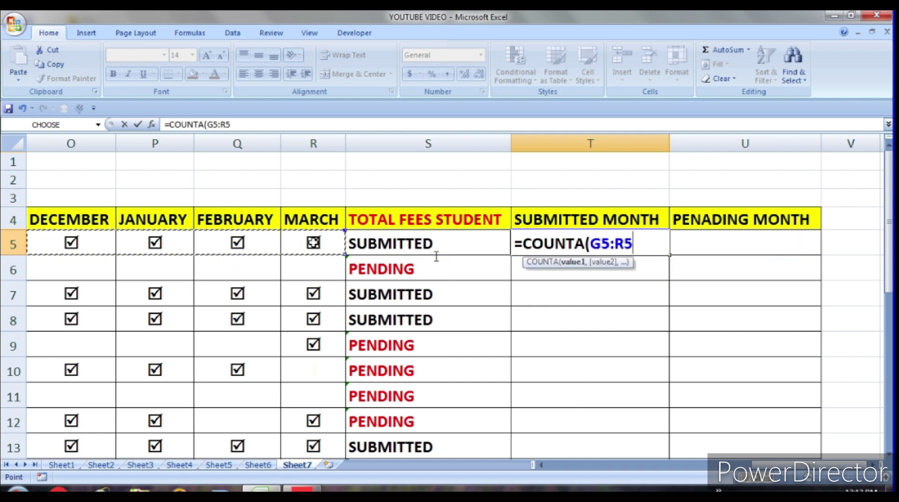
{"action": "type", "text": "+"}
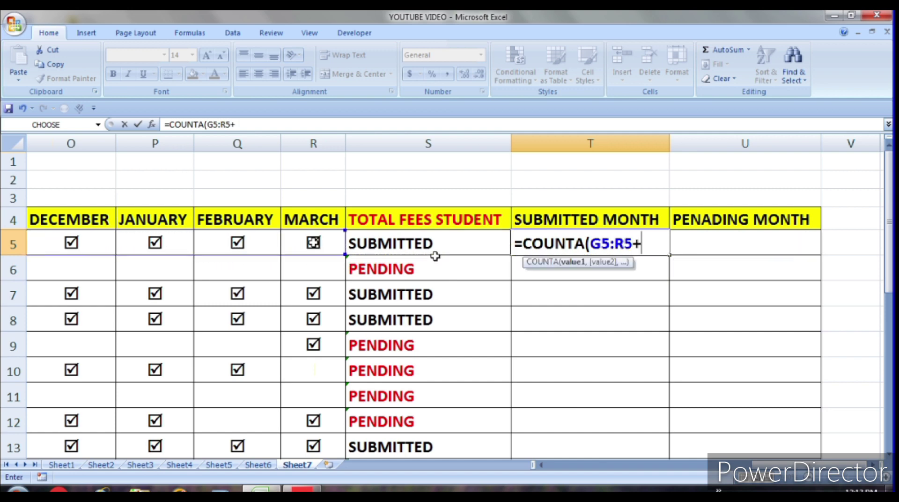
{"action": "type", "text": ")"}
{"action": "key", "text": "BackSpace"}
{"action": "key", "text": "BackSpace"}
{"action": "type", "text": ")"}
{"action": "key", "text": "Return"}
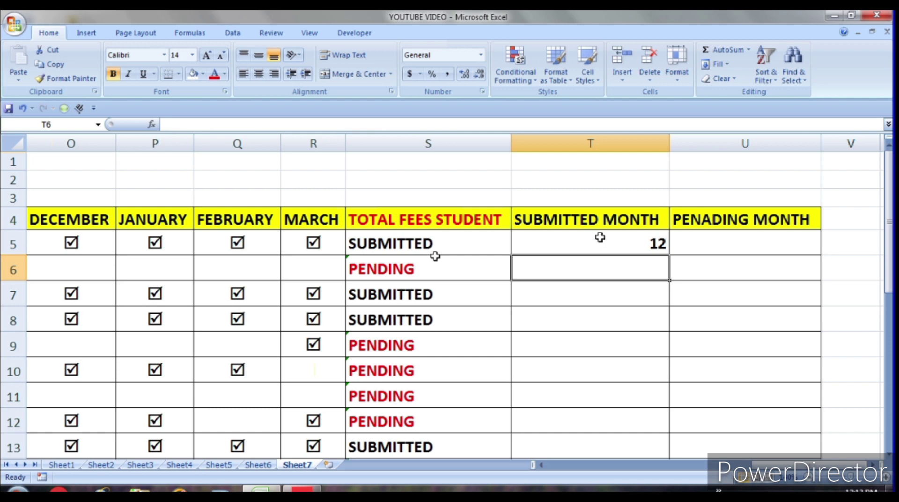
{"action": "left_click", "coordinate": [596, 243]}
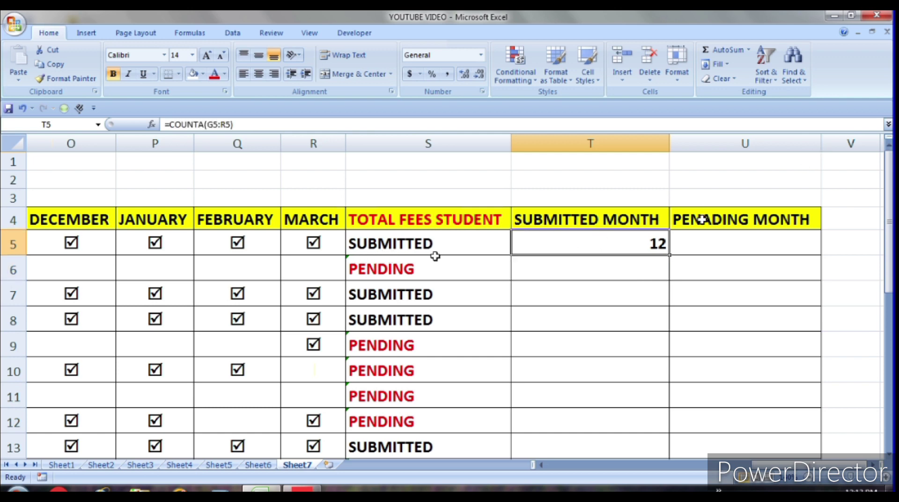
{"action": "double_click", "coordinate": [670, 256]}
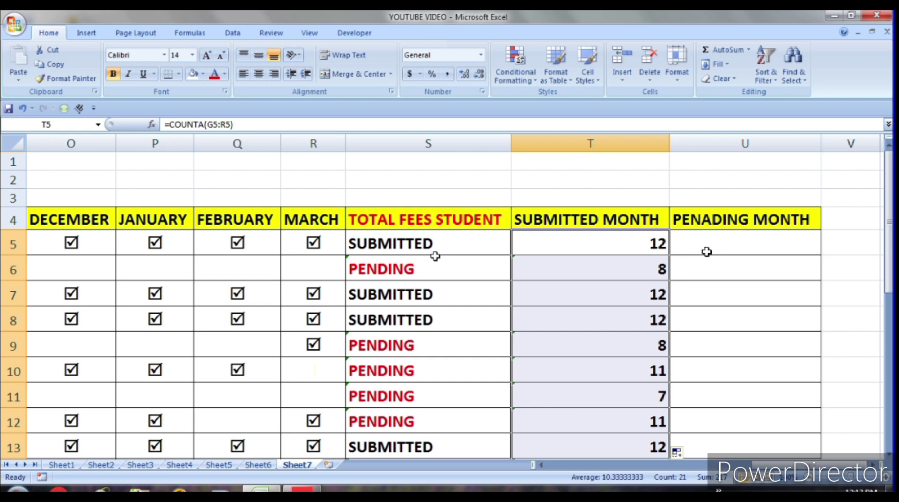
{"action": "left_click", "coordinate": [621, 250]}
{"action": "key", "text": "ctrl+z"}
{"action": "key", "text": "ctrl+z"}
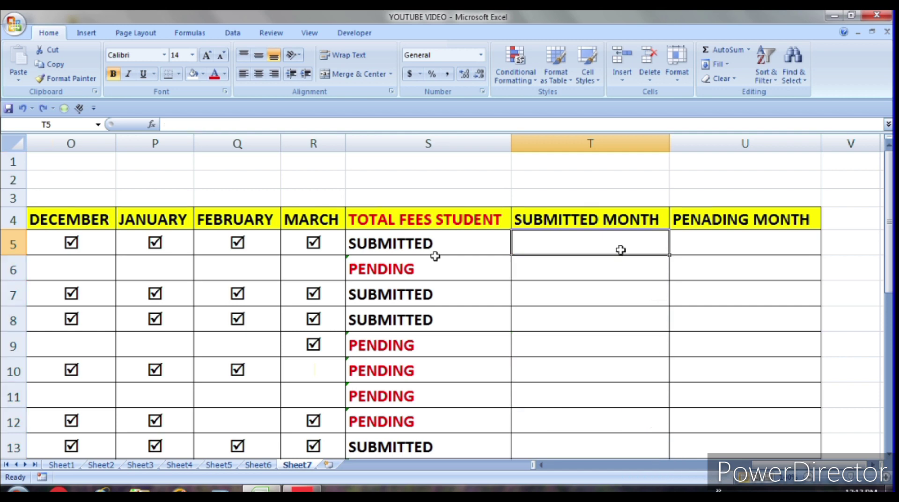
{"action": "type", "text": "=C"}
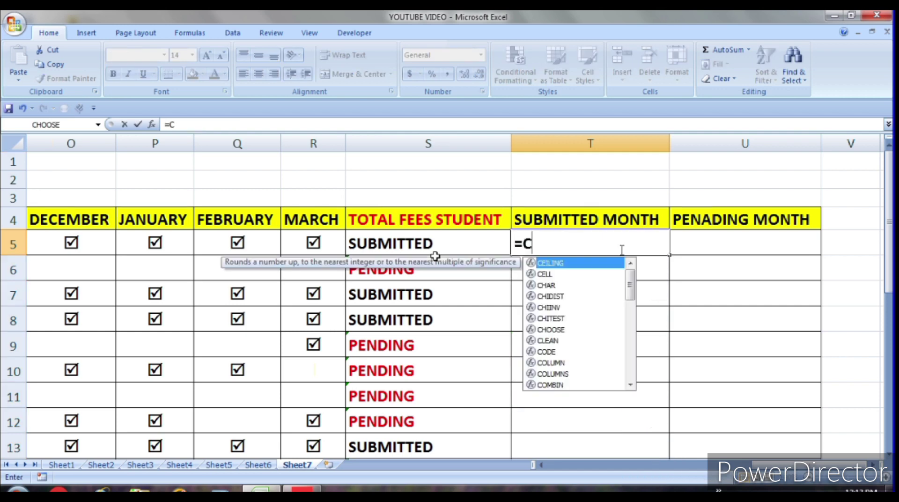
{"action": "type", "text": "OUNTA"}
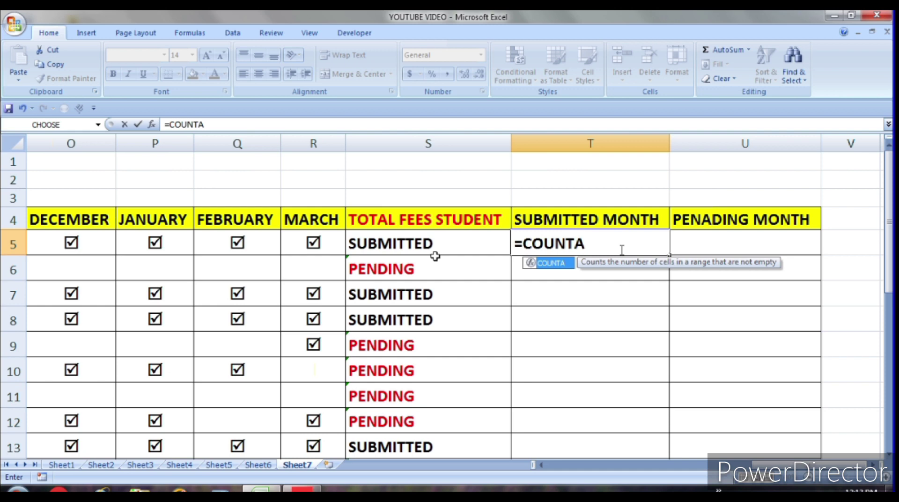
{"action": "type", "text": "("}
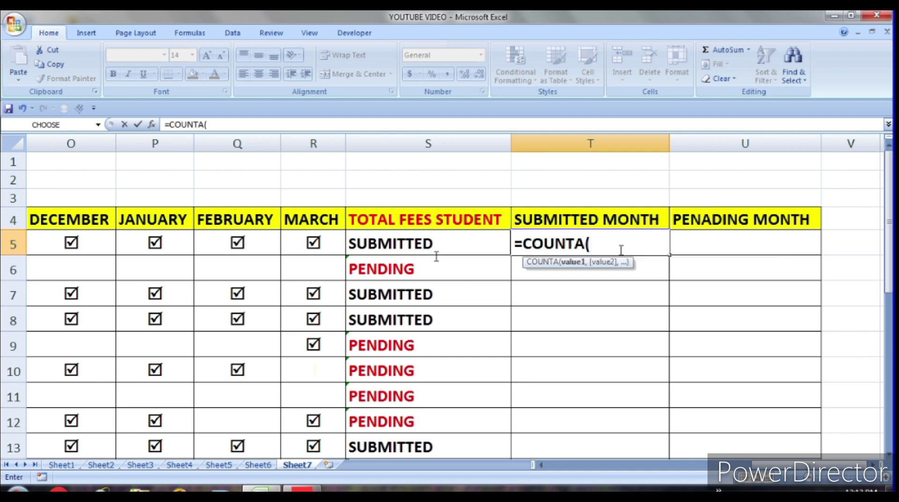
{"action": "key", "text": "BackSpace"}
{"action": "key", "text": "BackSpace"}
{"action": "key", "text": "BackSpace"}
{"action": "key", "text": "BackSpace"}
{"action": "key", "text": "BackSpace"}
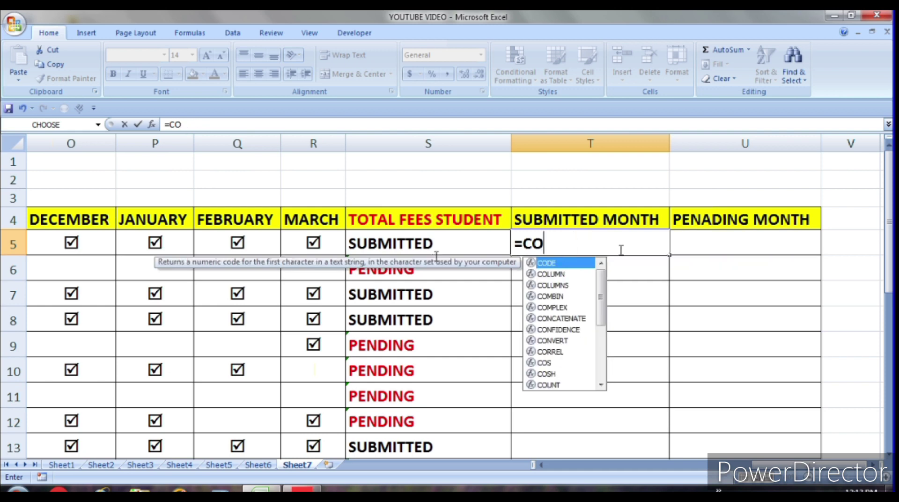
{"action": "key", "text": "BackSpace"}
{"action": "key", "text": "BackSpace"}
{"action": "key", "text": "BackSpace"}
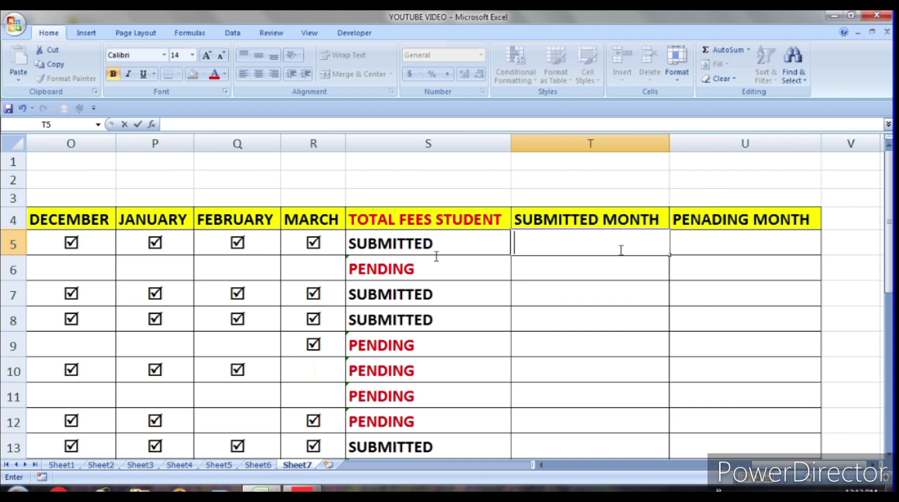
{"action": "left_click", "coordinate": [620, 287]}
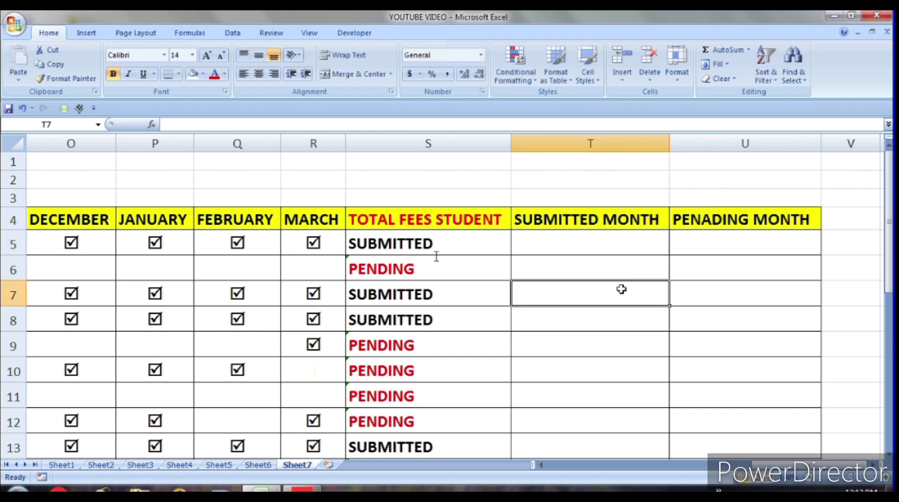
{"action": "key", "text": "Up"}
{"action": "key", "text": "Up"}
{"action": "scroll", "coordinate": [621, 289], "scroll_direction": "down", "scroll_amount": 1, "text": "ctrl"}
{"action": "scroll", "coordinate": [621, 289], "scroll_direction": "down", "scroll_amount": 1, "text": "ctrl"}
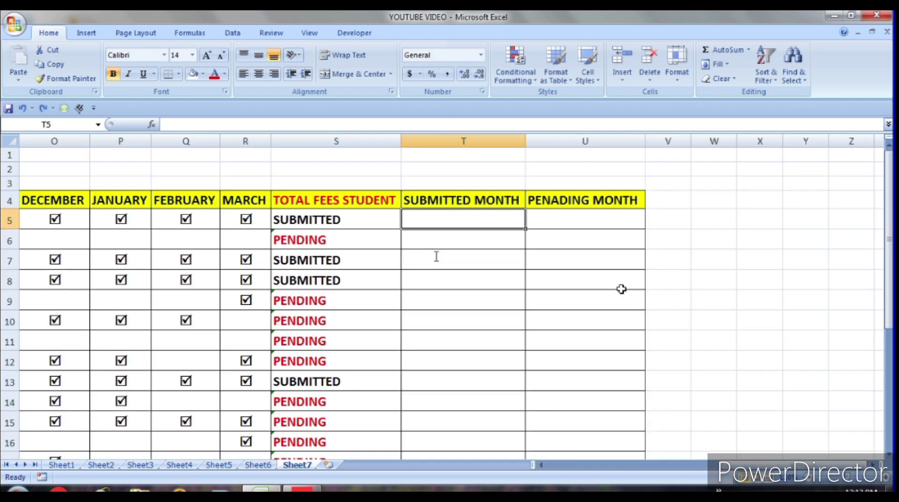
{"action": "scroll", "coordinate": [621, 289], "scroll_direction": "up", "scroll_amount": 1, "text": "ctrl"}
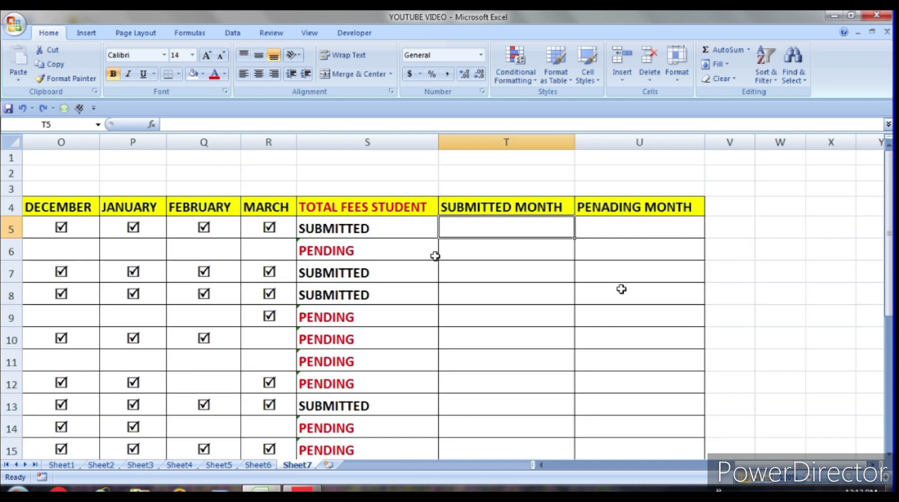
{"action": "scroll", "coordinate": [622, 289], "scroll_direction": "up", "scroll_amount": 1, "text": "ctrl"}
{"action": "key", "text": "ctrl+v"}
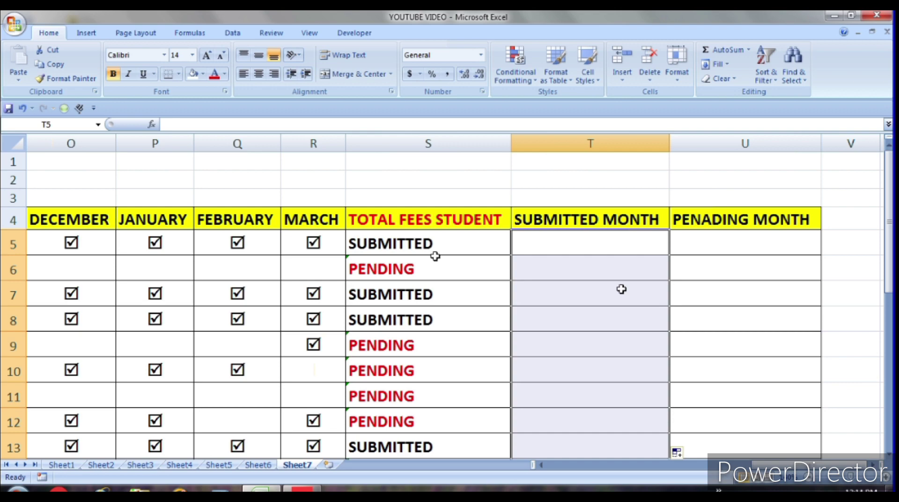
{"action": "left_click", "coordinate": [615, 245]}
{"action": "type", "text": "=COUNTA("}
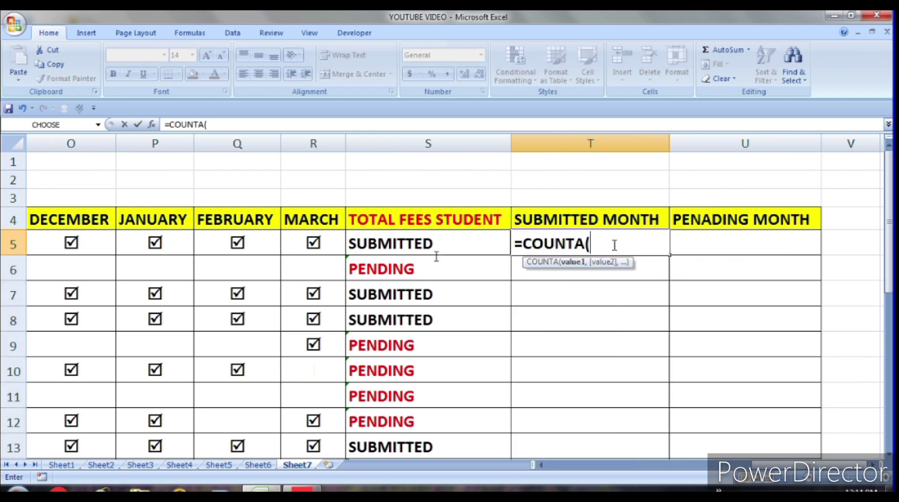
{"action": "left_click_drag", "start_coordinate": [753, 465], "coordinate": [552, 465]}
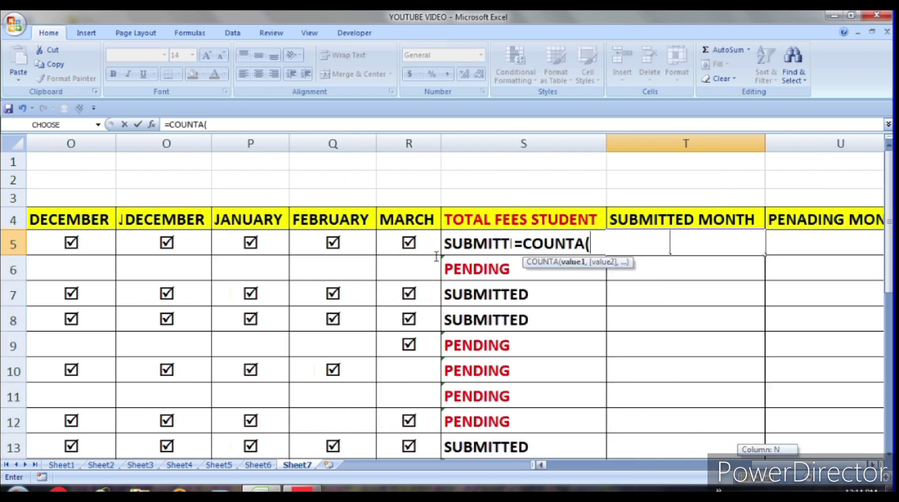
{"action": "left_click_drag", "start_coordinate": [469, 243], "coordinate": [603, 243]}
{"action": "left_click_drag", "start_coordinate": [680, 251], "coordinate": [715, 261]}
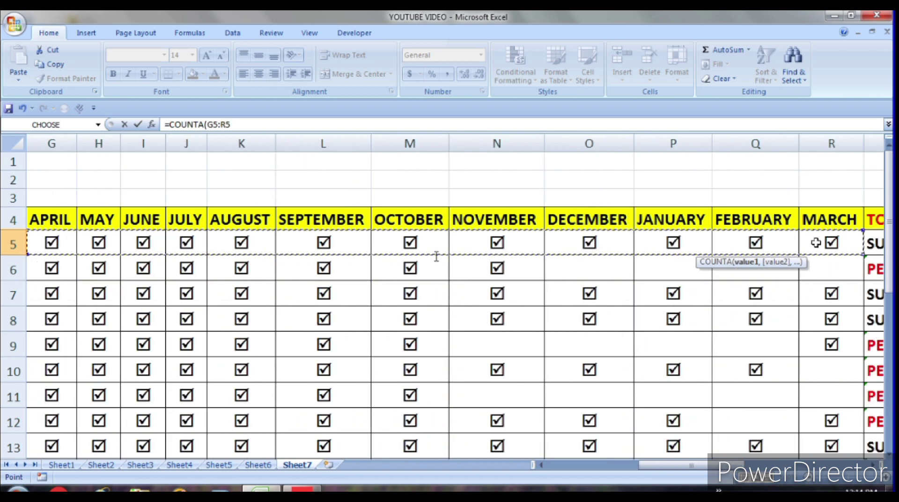
{"action": "type", "text": ")"}
{"action": "key", "text": "Return"}
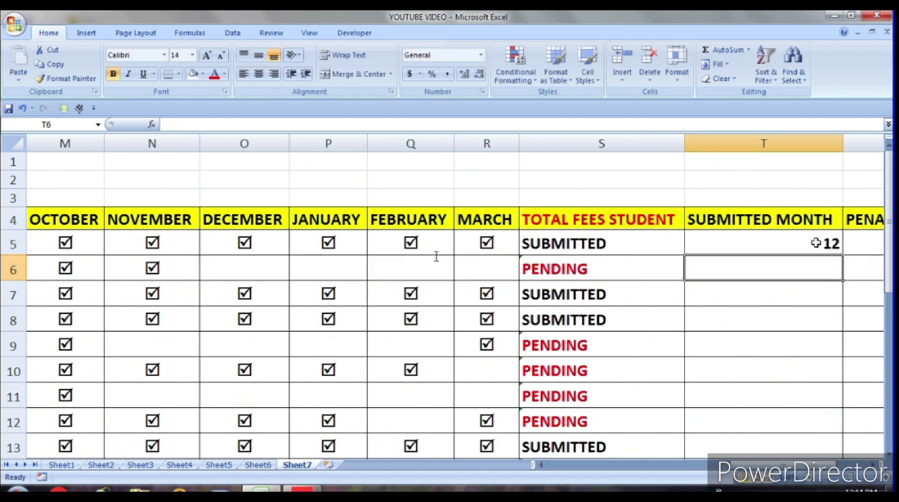
{"action": "scroll", "coordinate": [773, 450], "scroll_direction": "right", "scroll_amount": 2}
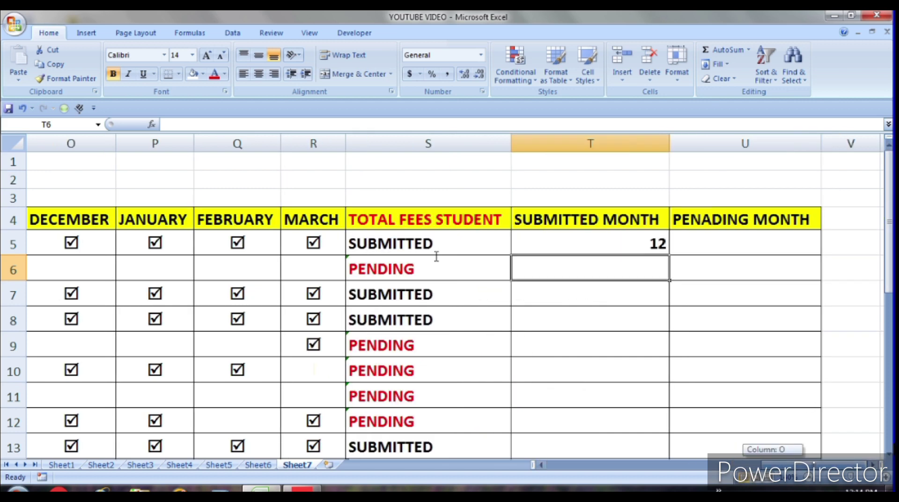
Enter =COUNTBLANK(G5:R5) in U5, giving 0 unpaid months for the first student.
{"action": "left_click", "coordinate": [747, 244]}
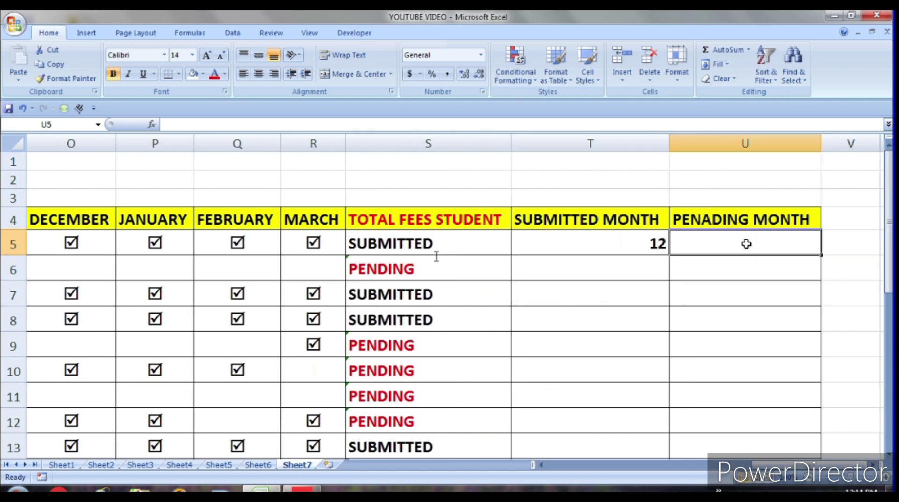
{"action": "type", "text": "="}
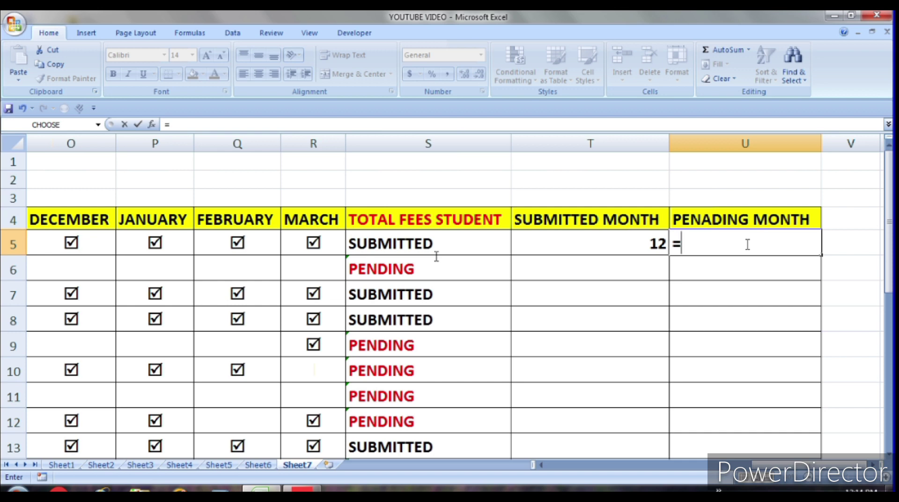
{"action": "type", "text": "COUNTA"}
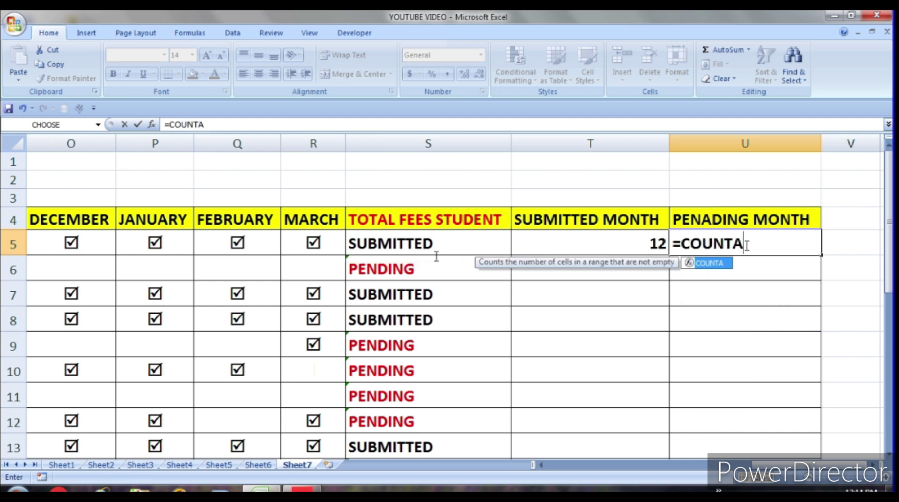
{"action": "key", "text": "BackSpace"}
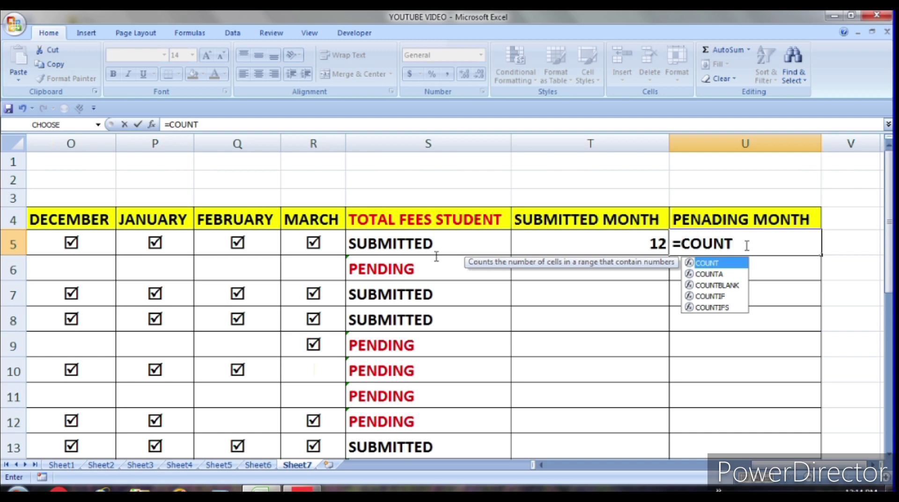
{"action": "double_click", "coordinate": [731, 288]}
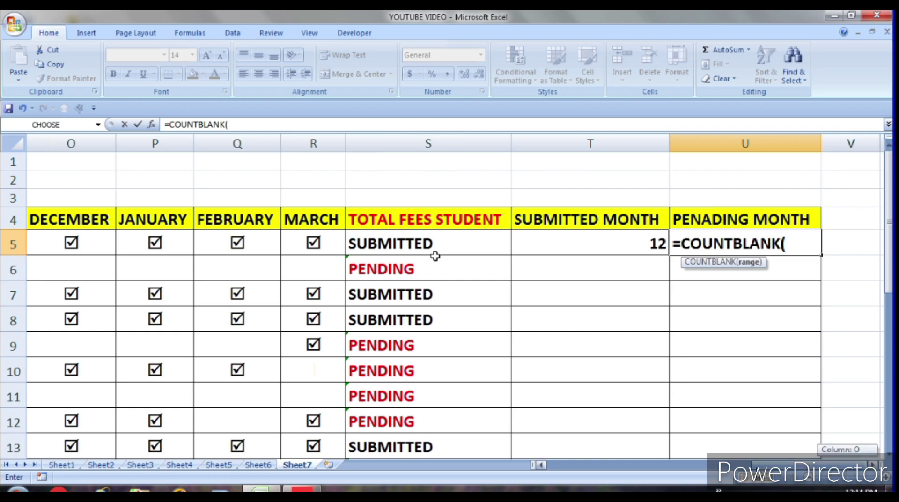
{"action": "left_click_drag", "start_coordinate": [873, 464], "coordinate": [599, 465]}
{"action": "left_click_drag", "start_coordinate": [466, 251], "coordinate": [499, 248]}
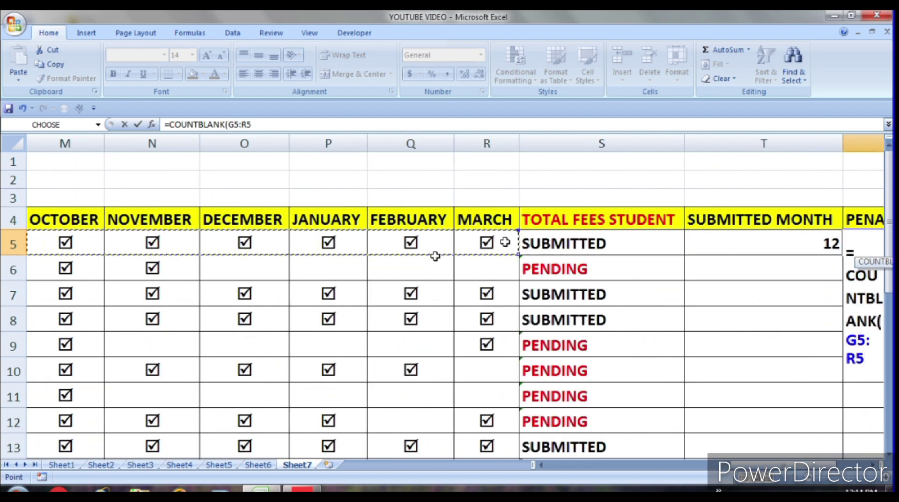
{"action": "type", "text": ")"}
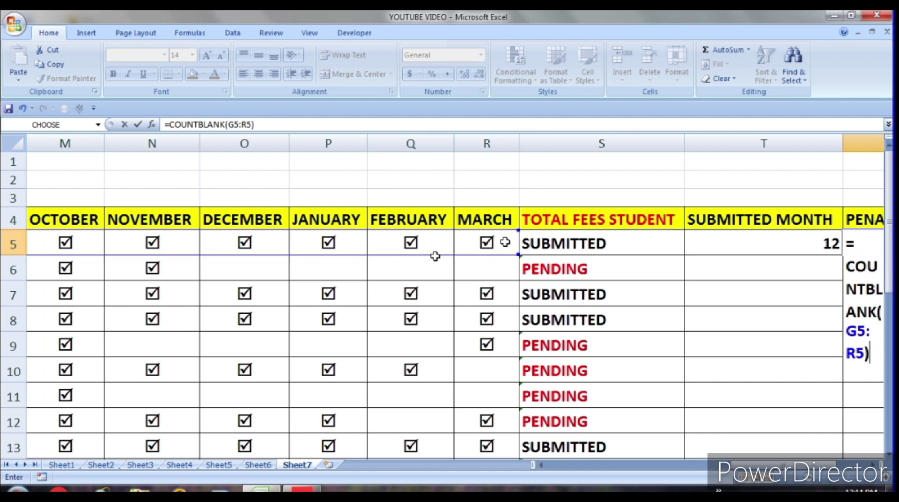
{"action": "key", "text": "Return"}
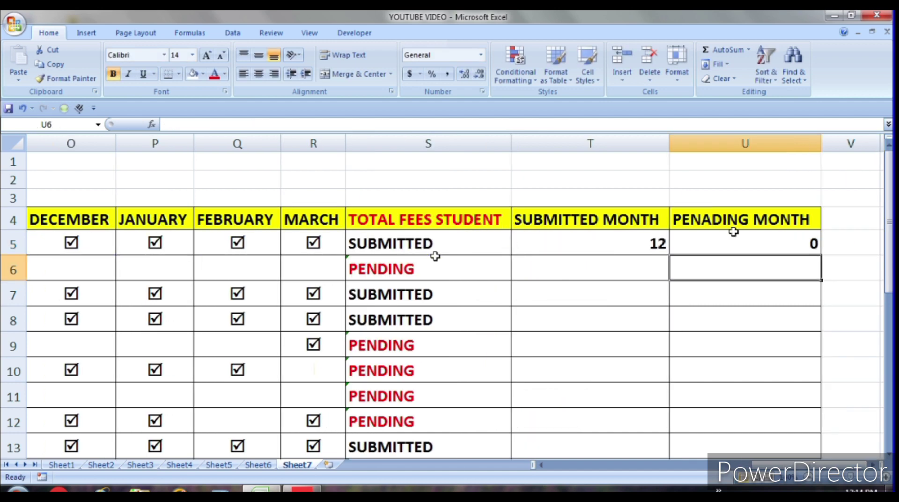
{"action": "left_click", "coordinate": [771, 242]}
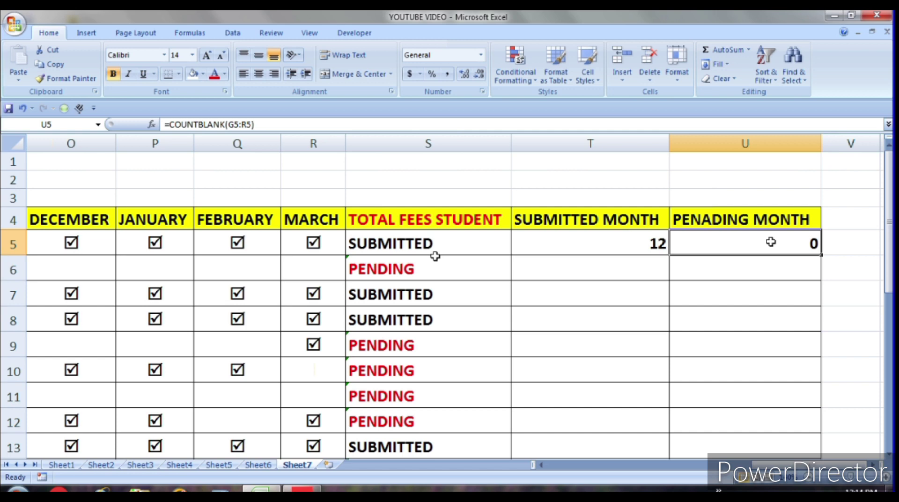
Fill the COUNTA formula from T5 and the COUNTBLANK formula from U5 down every student row.
{"action": "left_click", "coordinate": [629, 246]}
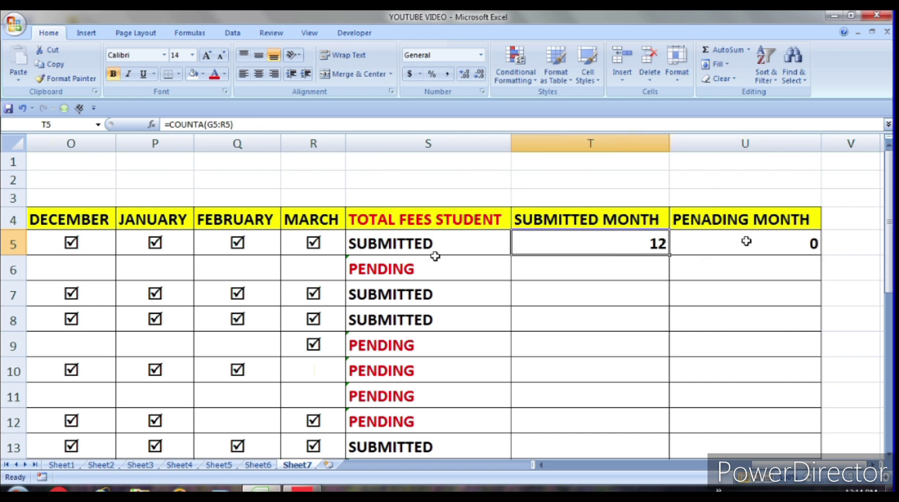
{"action": "double_click", "coordinate": [668, 255]}
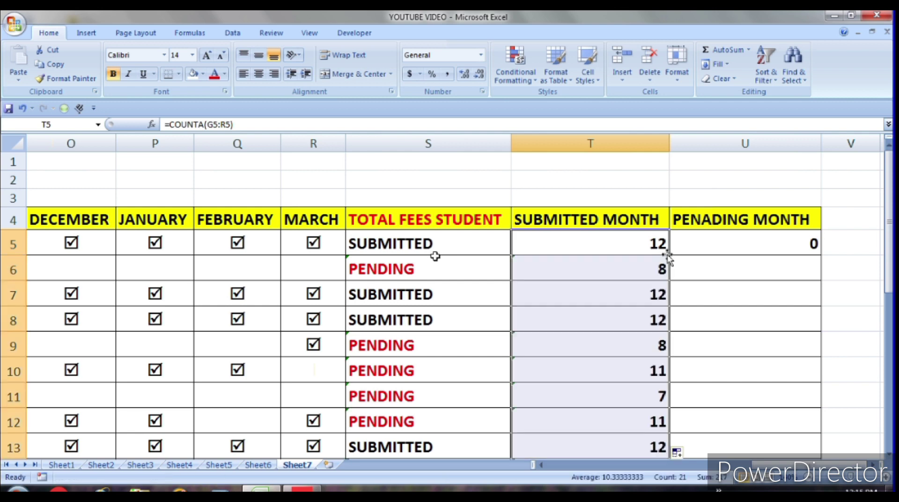
{"action": "left_click", "coordinate": [814, 243]}
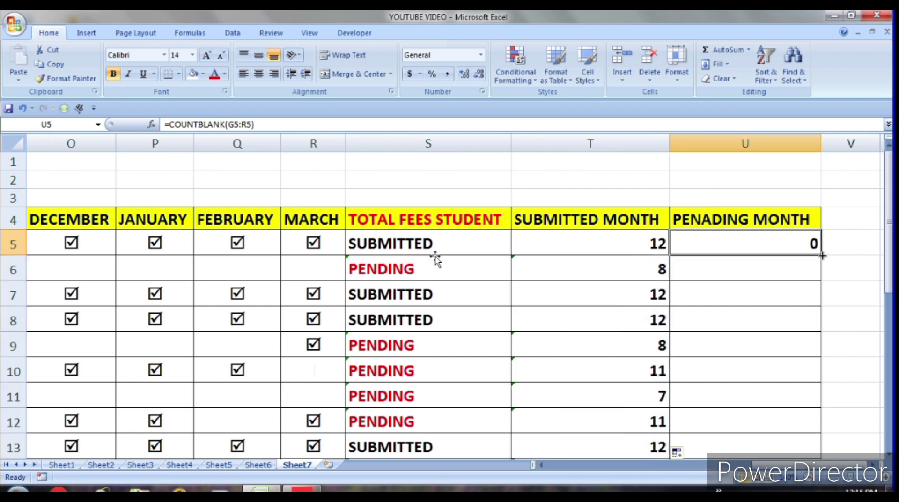
{"action": "double_click", "coordinate": [823, 255]}
{"action": "scroll", "coordinate": [762, 345], "scroll_direction": "down", "scroll_amount": 3}
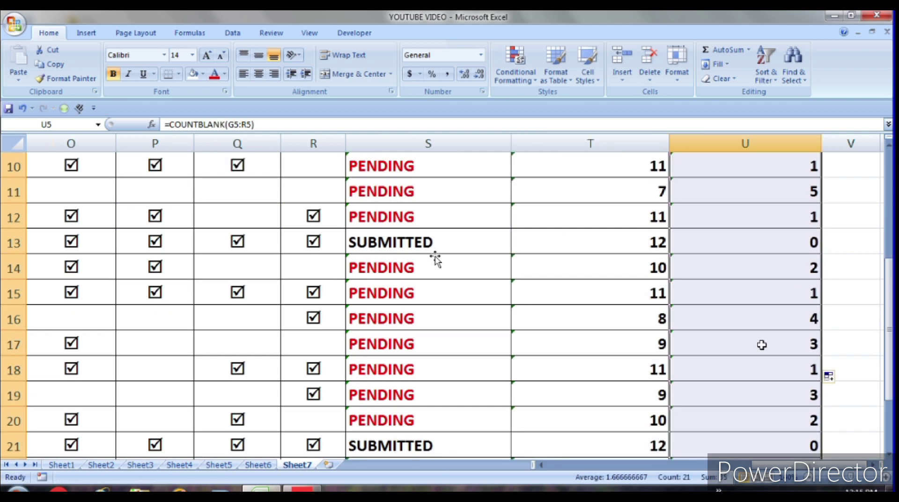
{"action": "scroll", "coordinate": [762, 345], "scroll_direction": "up", "scroll_amount": 3}
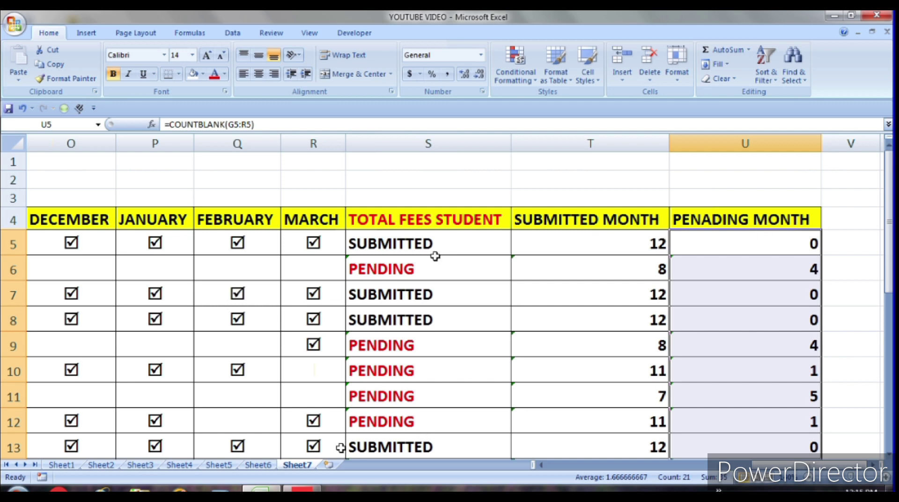
{"action": "left_click", "coordinate": [258, 464]}
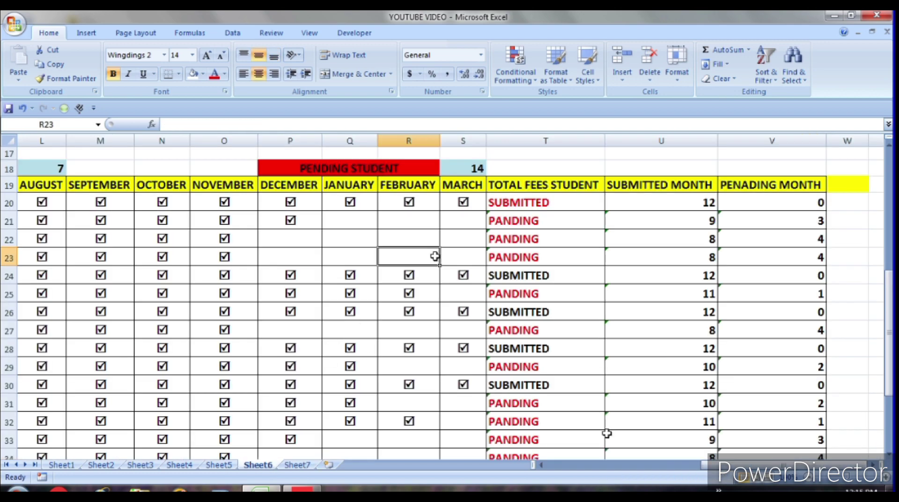
{"action": "scroll", "coordinate": [609, 432], "scroll_direction": "down", "scroll_amount": 3}
{"action": "scroll", "coordinate": [611, 432], "scroll_direction": "up", "scroll_amount": 3}
{"action": "scroll", "coordinate": [616, 434], "scroll_direction": "up", "scroll_amount": 1}
{"action": "scroll", "coordinate": [616, 433], "scroll_direction": "up", "scroll_amount": 1}
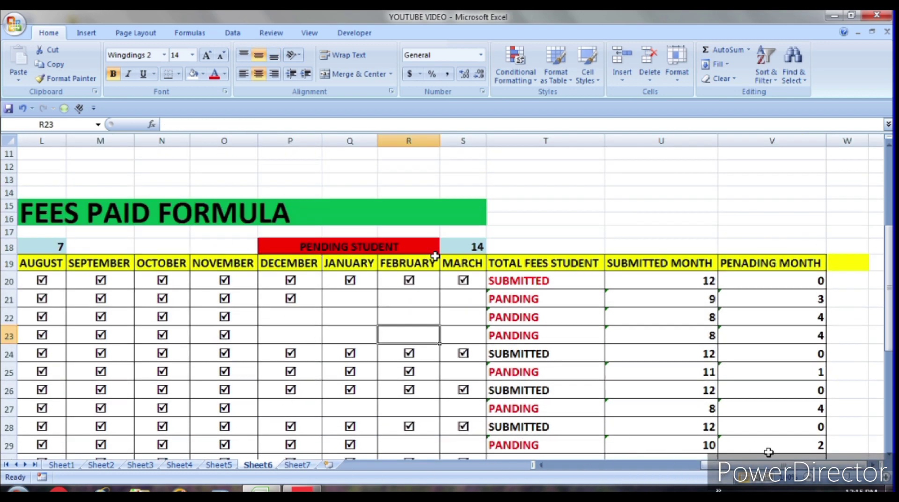
{"action": "left_click", "coordinate": [542, 465]}
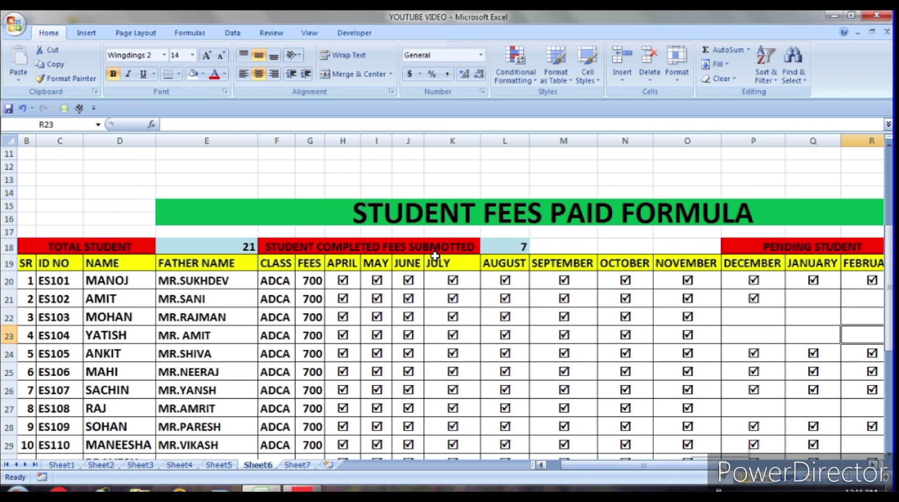
{"action": "mouse_move", "coordinate": [660, 465]}
{"action": "left_mouse_down"}
{"action": "mouse_move", "coordinate": [696, 465]}
{"action": "mouse_move", "coordinate": [626, 465]}
{"action": "left_mouse_up"}
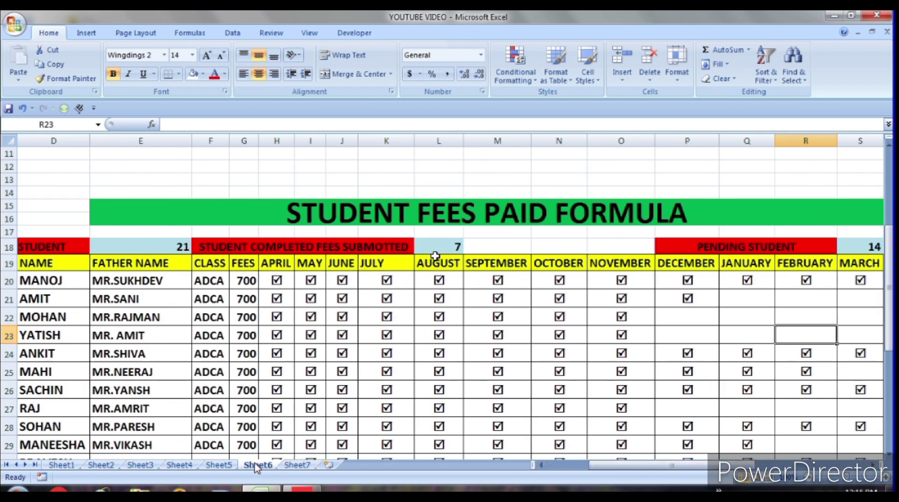
{"action": "left_click", "coordinate": [297, 465]}
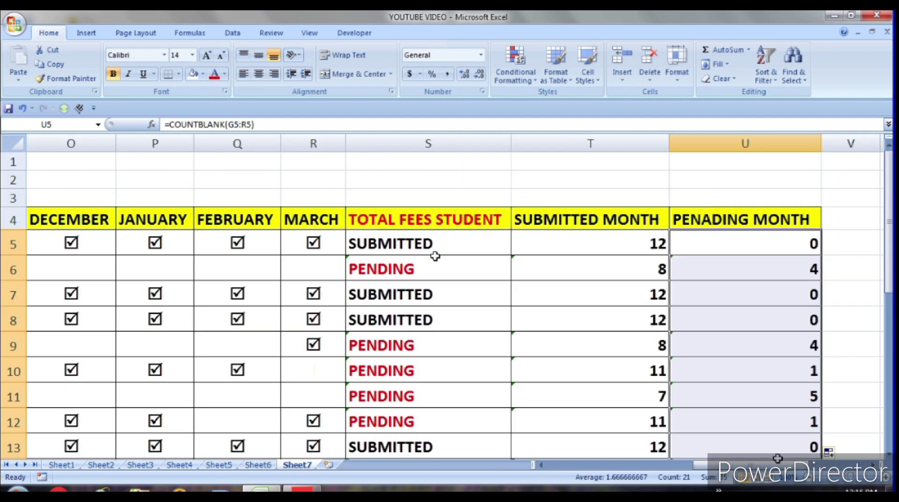
Merge & Center B3:C3 above the ID NO and NAME headings on Sheet7, then return to Sheet6.
{"action": "left_click", "coordinate": [810, 477]}
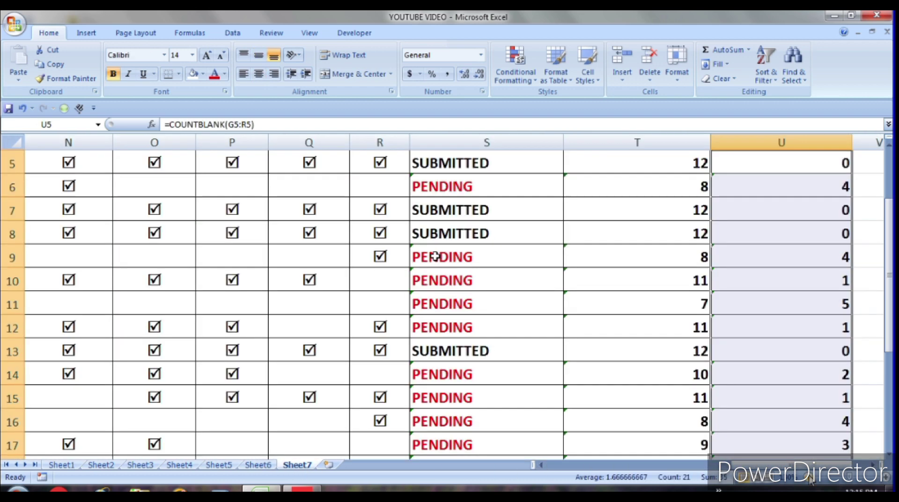
{"action": "scroll", "coordinate": [436, 256], "scroll_direction": "down", "scroll_amount": 2}
{"action": "scroll", "coordinate": [435, 256], "scroll_direction": "down", "scroll_amount": 1}
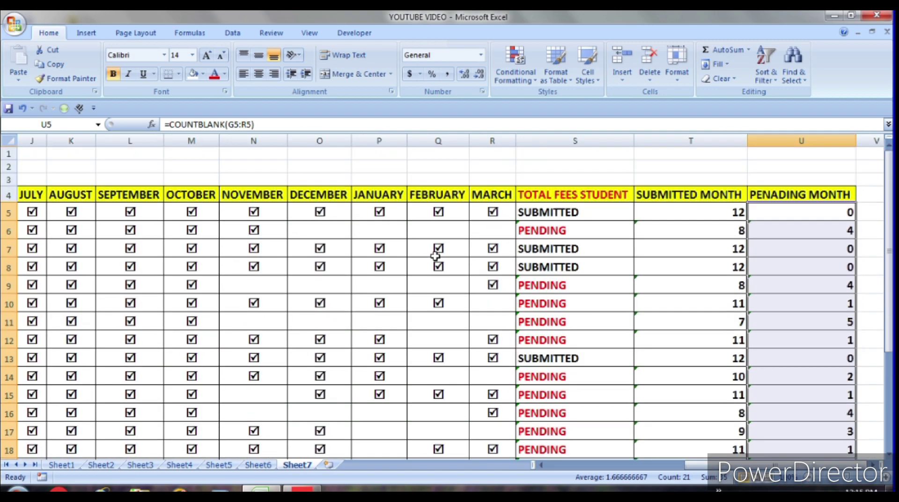
{"action": "scroll", "coordinate": [436, 256], "scroll_direction": "down", "scroll_amount": 1}
{"action": "scroll", "coordinate": [435, 256], "scroll_direction": "up", "scroll_amount": 1}
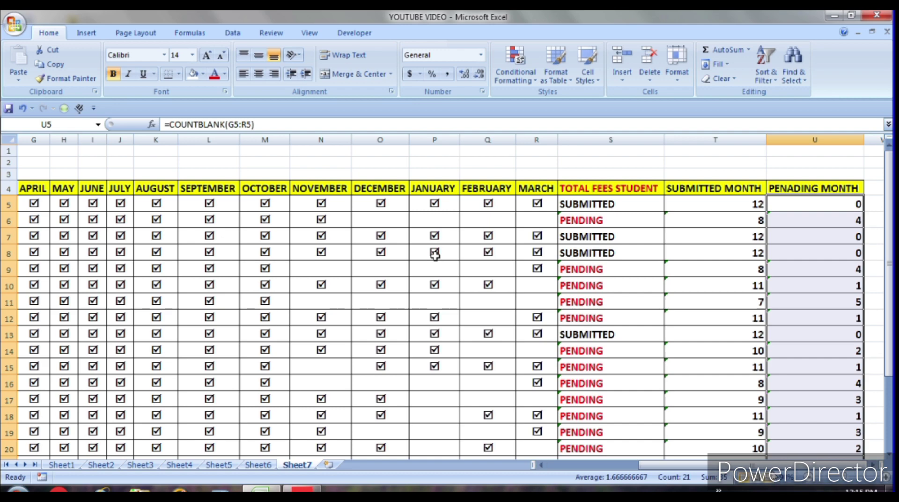
{"action": "scroll", "coordinate": [436, 256], "scroll_direction": "left", "scroll_amount": 4}
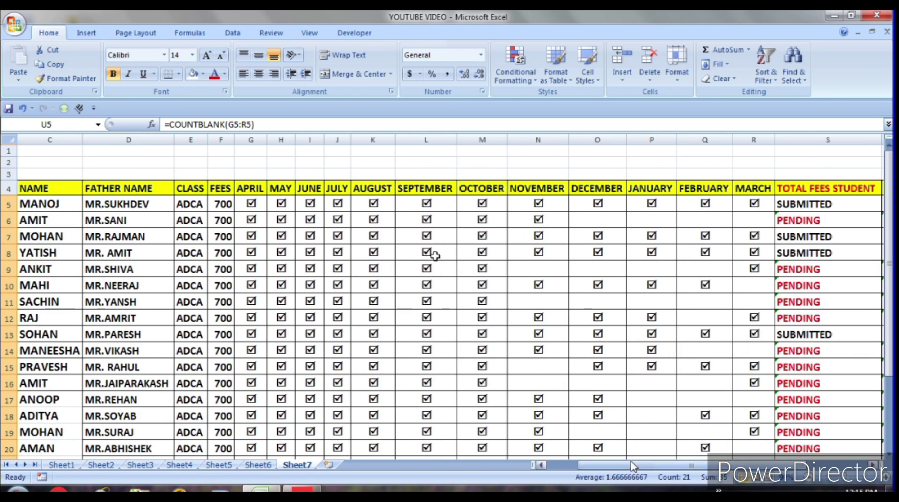
{"action": "left_click_drag", "start_coordinate": [633, 466], "coordinate": [543, 466]}
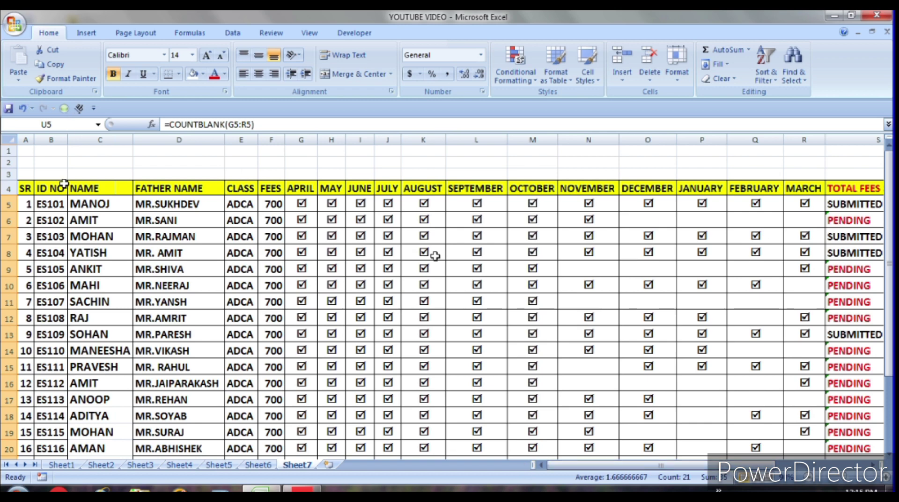
{"action": "left_click_drag", "start_coordinate": [58, 174], "coordinate": [104, 173]}
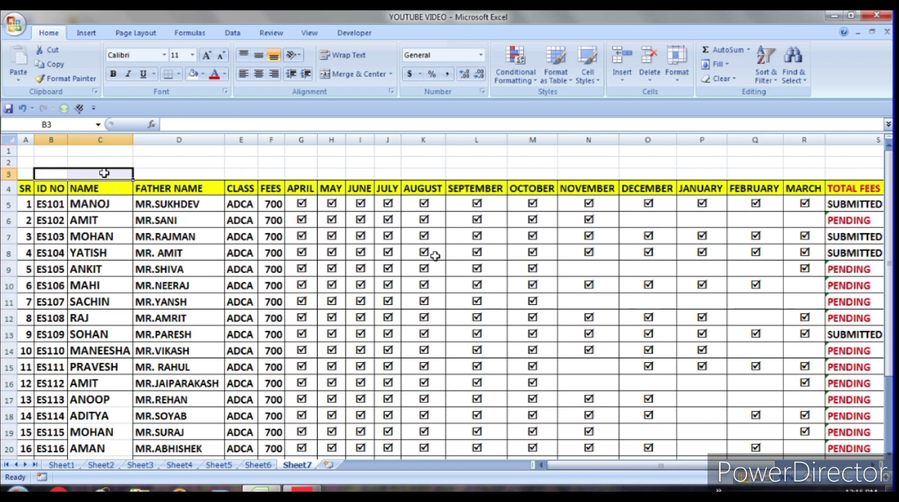
{"action": "left_click", "coordinate": [335, 75]}
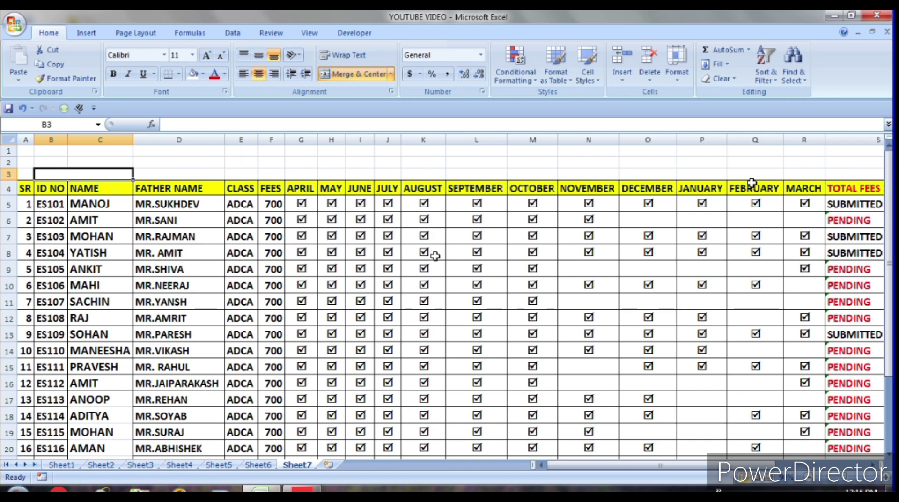
{"action": "key", "text": "ctrl+Page_Up"}
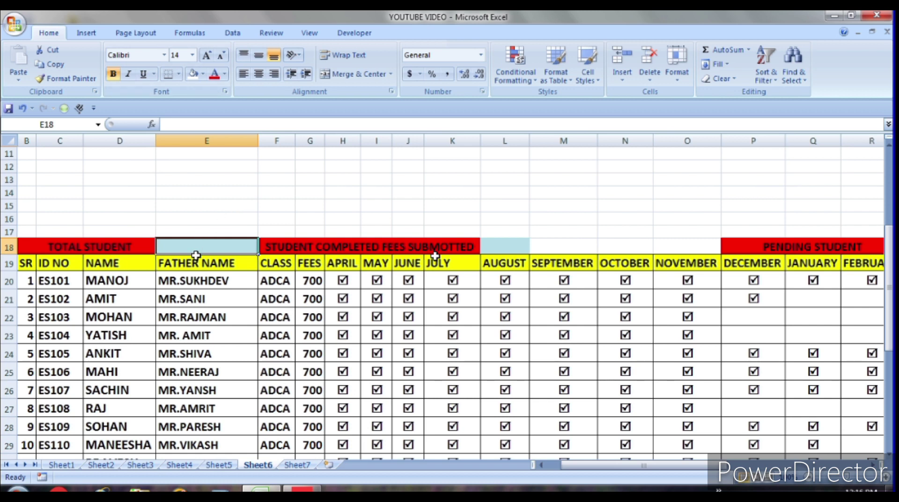
Enter =COUNTA(E20:E40) in E18 to count 21 students from the FATHER NAME column.
{"action": "type", "text": "="}
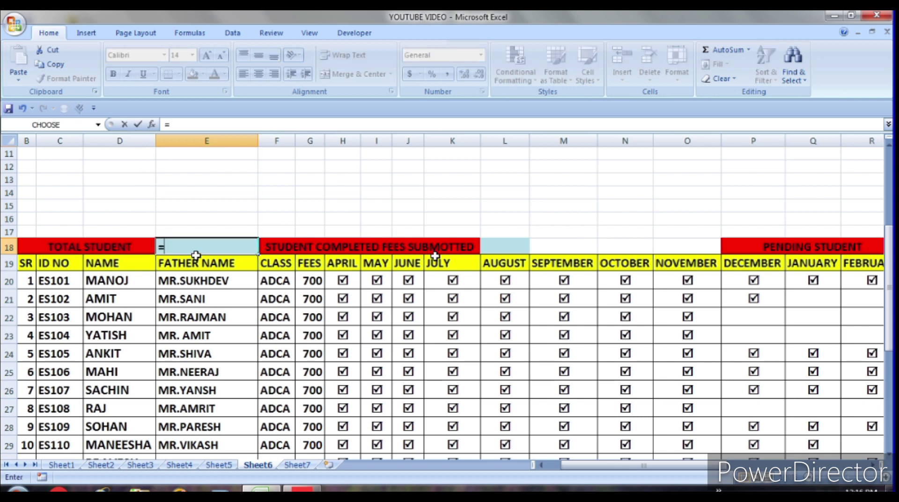
{"action": "type", "text": "COUN"}
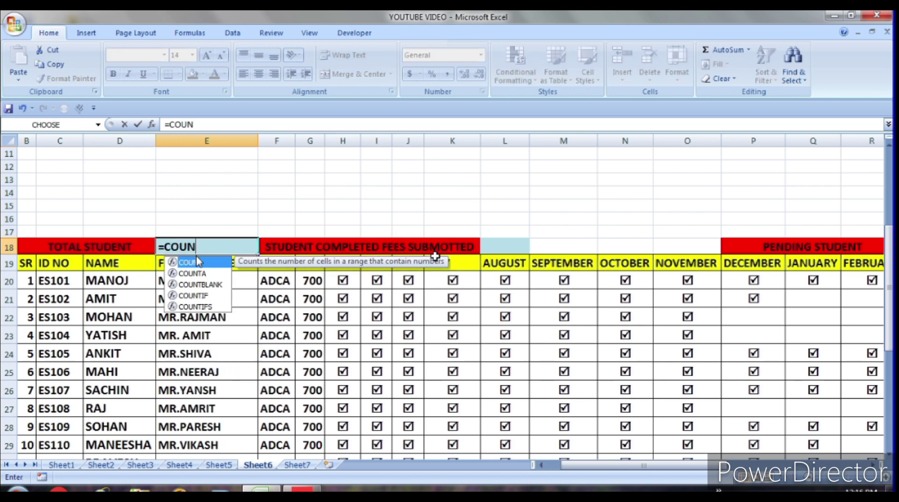
{"action": "type", "text": "T"}
{"action": "type", "text": "A"}
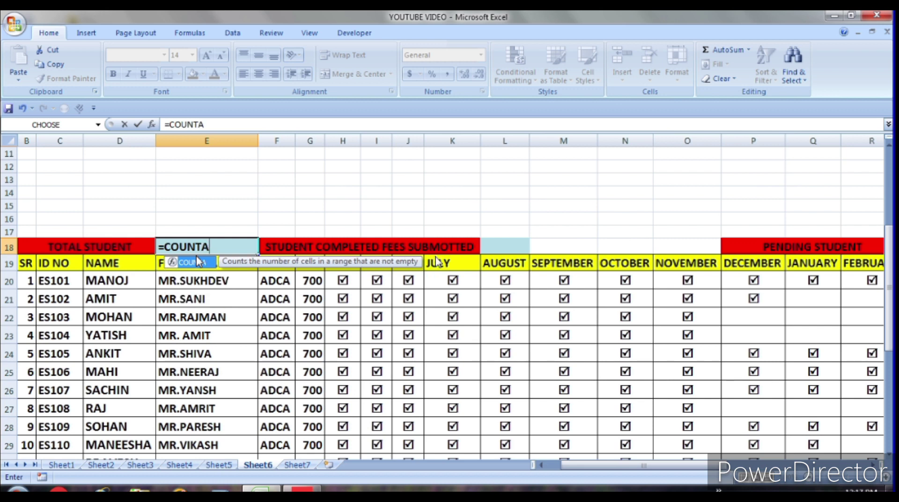
{"action": "type", "text": "("}
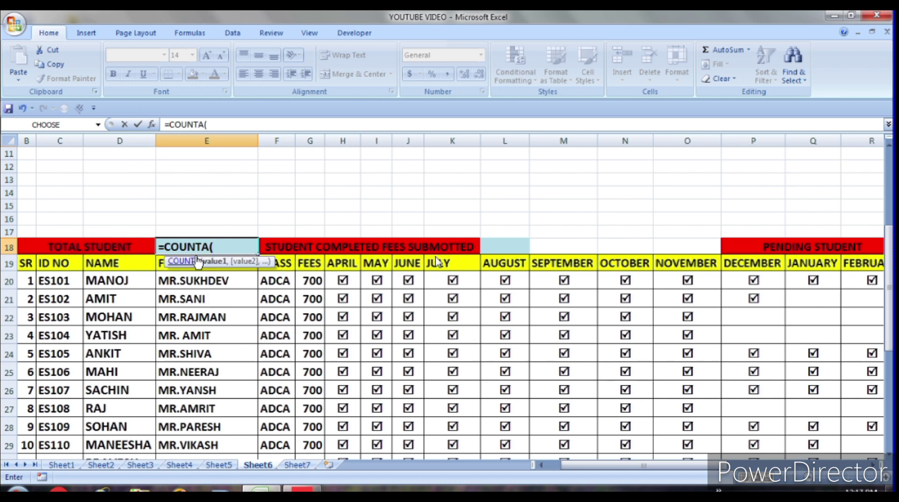
{"action": "left_click", "coordinate": [173, 280]}
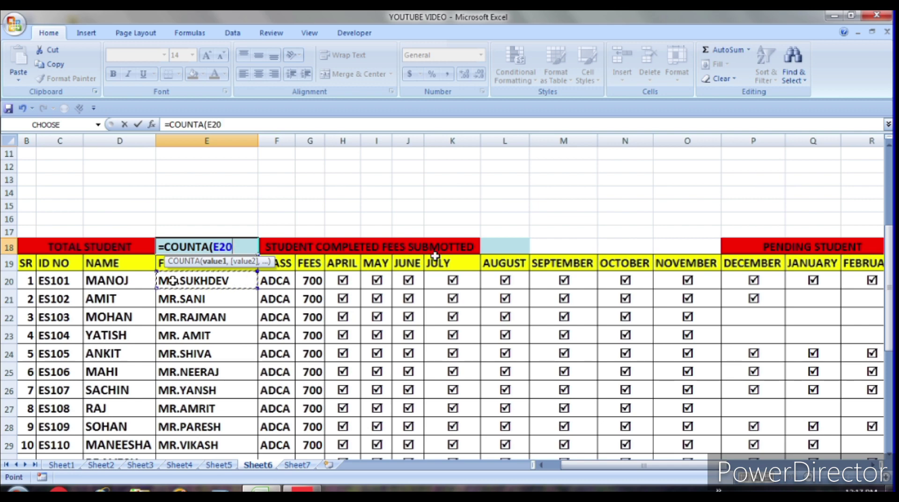
{"action": "left_click_drag", "start_coordinate": [173, 280], "coordinate": [211, 442]}
{"action": "left_click_drag", "start_coordinate": [173, 280], "coordinate": [227, 227]}
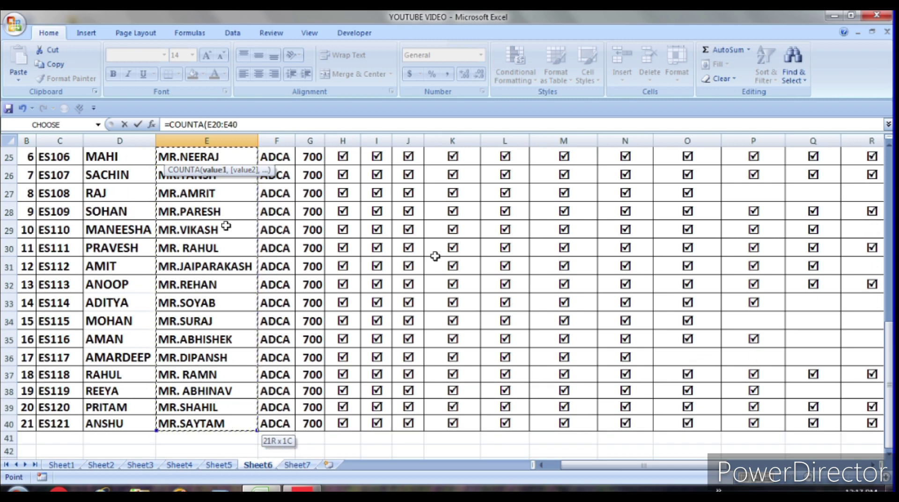
{"action": "type", "text": ")"}
{"action": "key", "text": "Return"}
Check the TOTAL STUDENT formula, then select the cell beside the completed-fees heading.
{"action": "scroll", "coordinate": [230, 229], "scroll_direction": "up", "scroll_amount": 4}
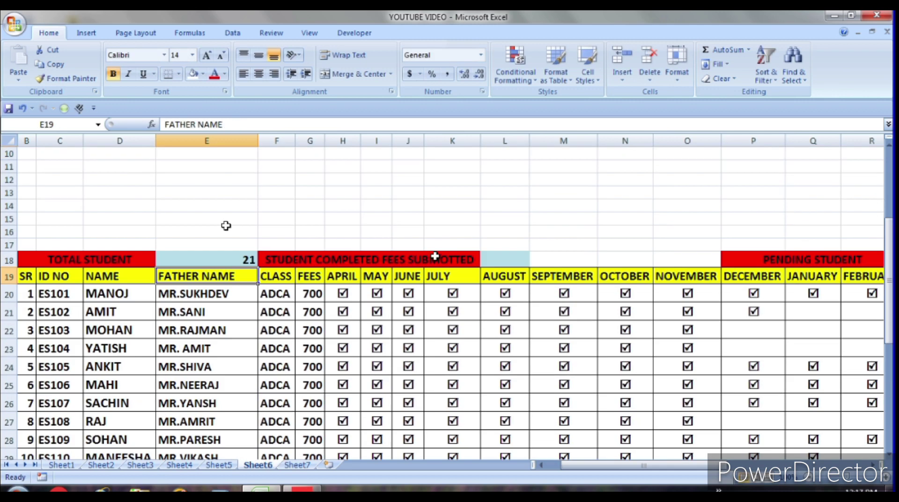
{"action": "left_click", "coordinate": [239, 299]}
{"action": "scroll", "coordinate": [238, 299], "scroll_direction": "down", "scroll_amount": 4}
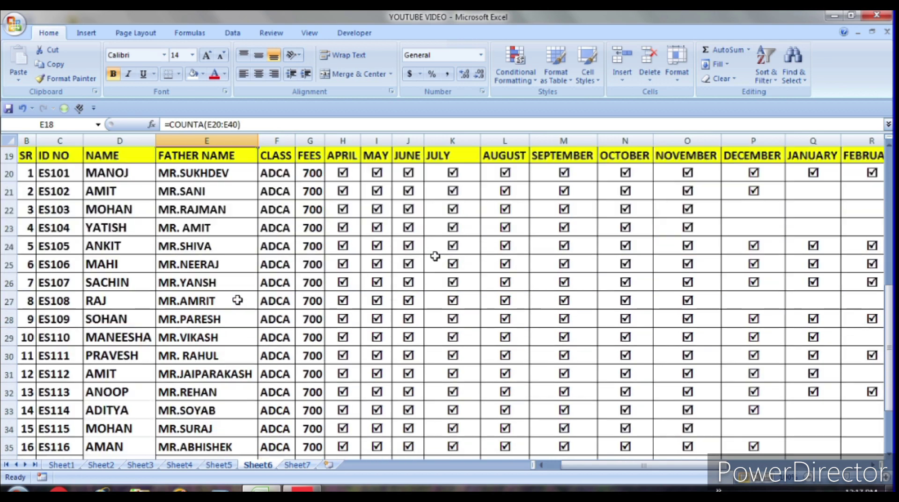
{"action": "scroll", "coordinate": [238, 300], "scroll_direction": "down", "scroll_amount": 5}
{"action": "scroll", "coordinate": [237, 300], "scroll_direction": "up", "scroll_amount": 2}
{"action": "scroll", "coordinate": [238, 299], "scroll_direction": "up", "scroll_amount": 4}
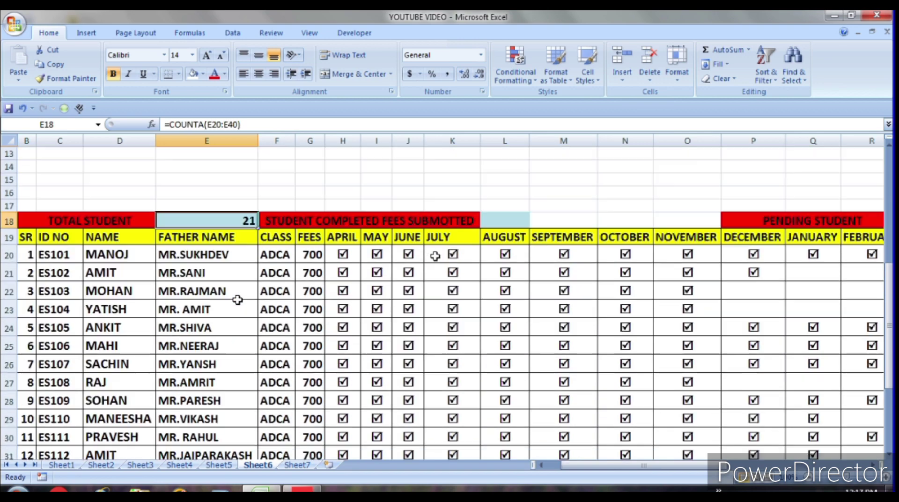
{"action": "scroll", "coordinate": [237, 300], "scroll_direction": "up", "scroll_amount": 3}
{"action": "left_click", "coordinate": [496, 298]}
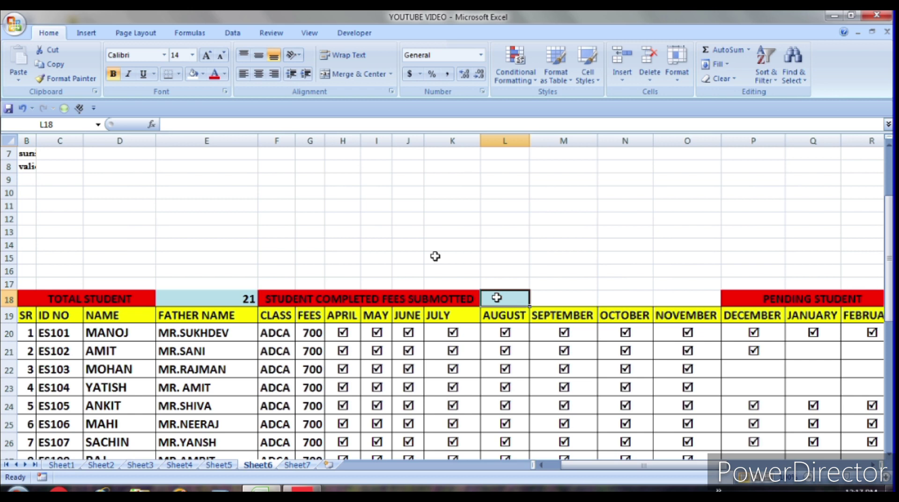
Enter =COUNTIF(T20:T40,"SUBMITTED") in L18, counting 7 students with completed fees.
{"action": "type", "text": "="}
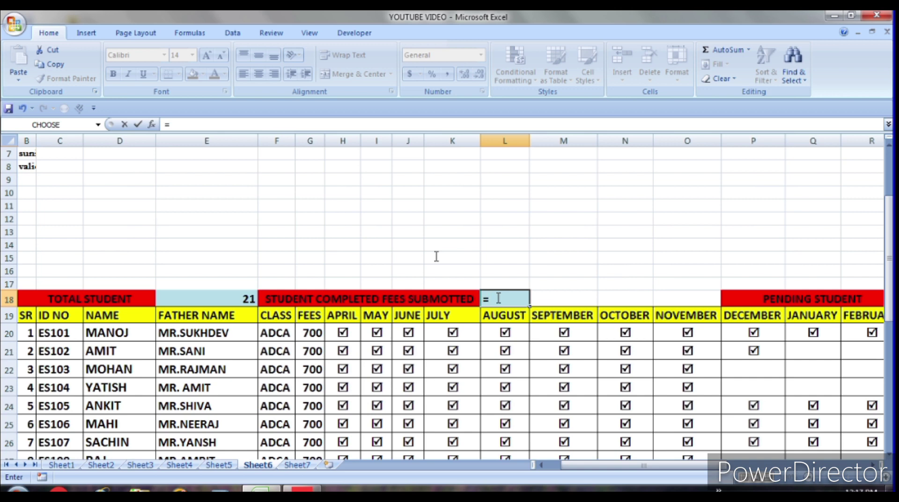
{"action": "type", "text": "C"}
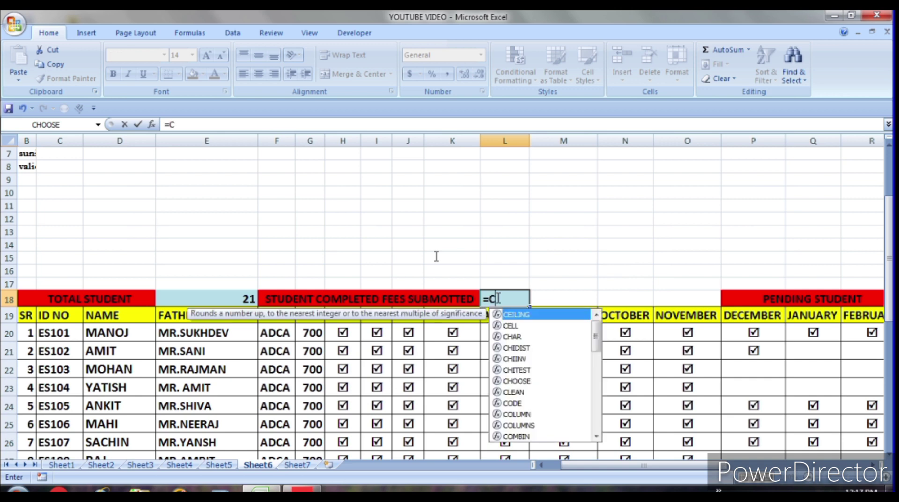
{"action": "type", "text": "OUNTIF"}
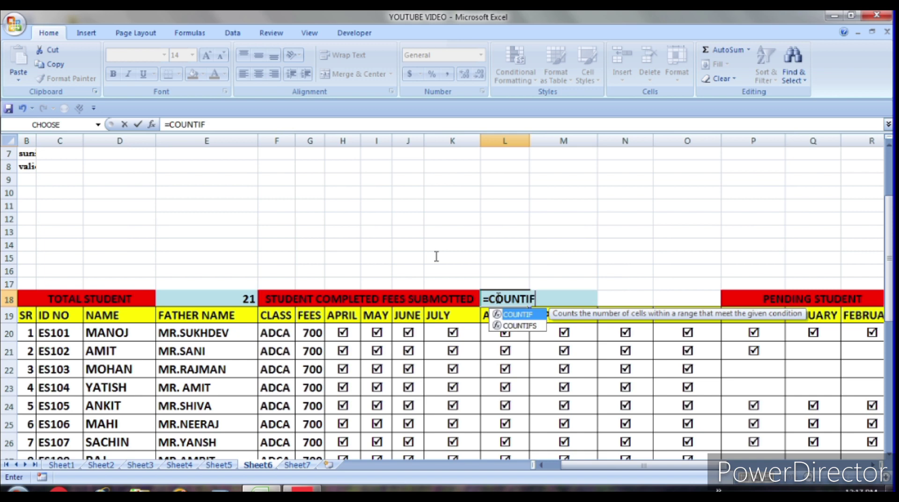
{"action": "type", "text": "("}
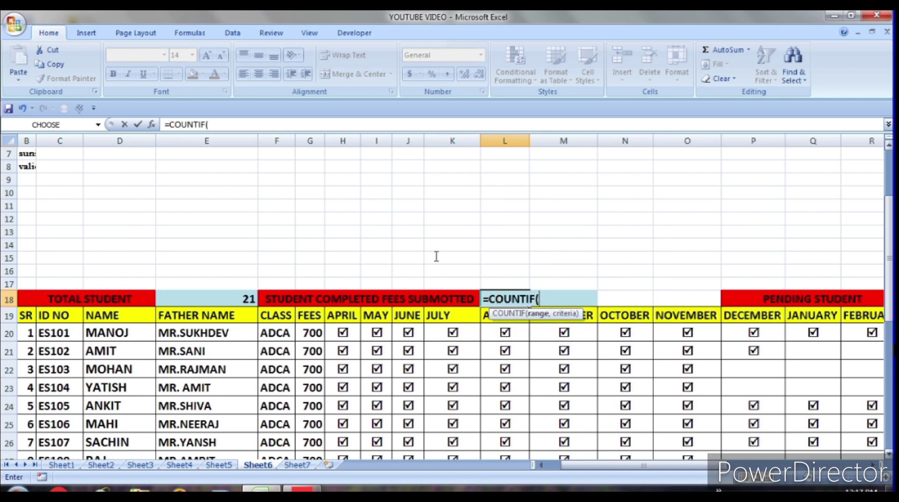
{"action": "left_click_drag", "start_coordinate": [685, 470], "coordinate": [773, 468]}
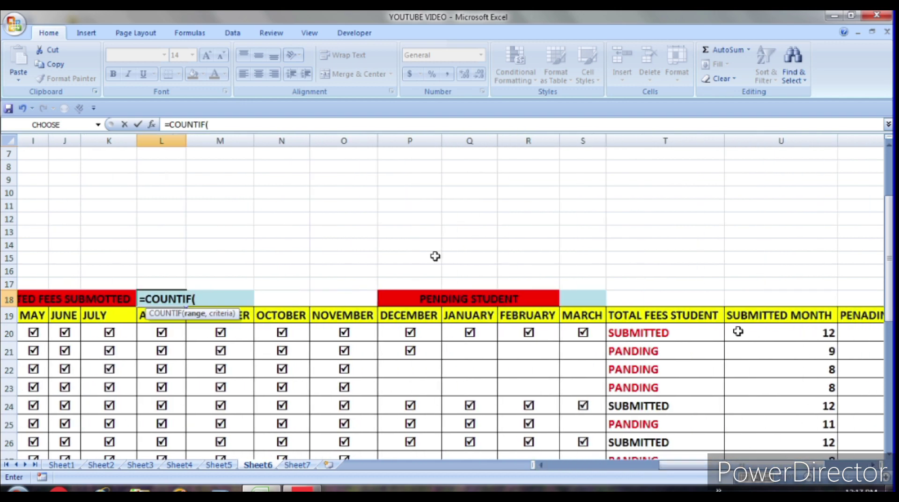
{"action": "left_click", "coordinate": [684, 333]}
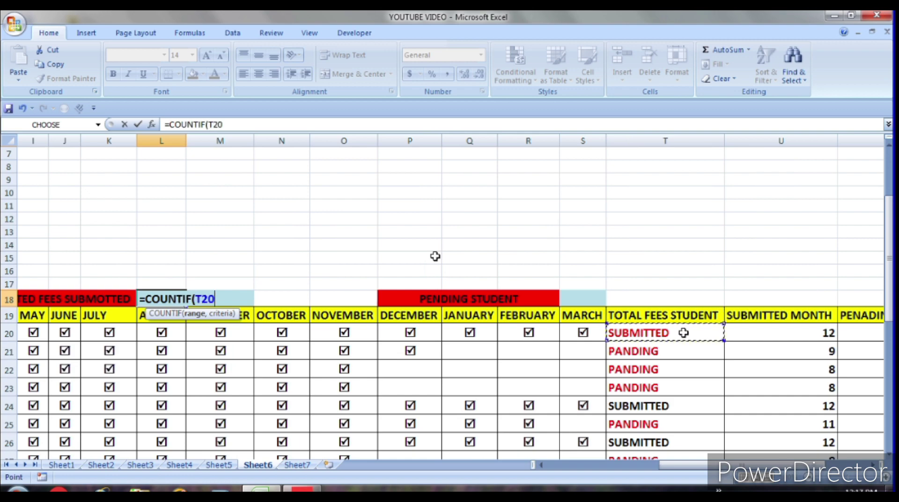
{"action": "left_click_drag", "start_coordinate": [683, 333], "coordinate": [684, 450]}
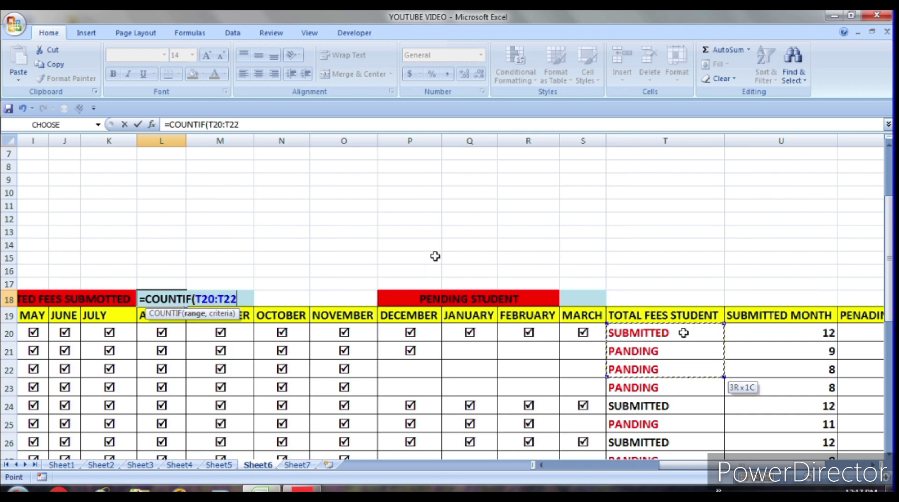
{"action": "scroll", "coordinate": [684, 333], "scroll_direction": "down", "scroll_amount": 3}
{"action": "scroll", "coordinate": [683, 334], "scroll_direction": "down", "scroll_amount": 1}
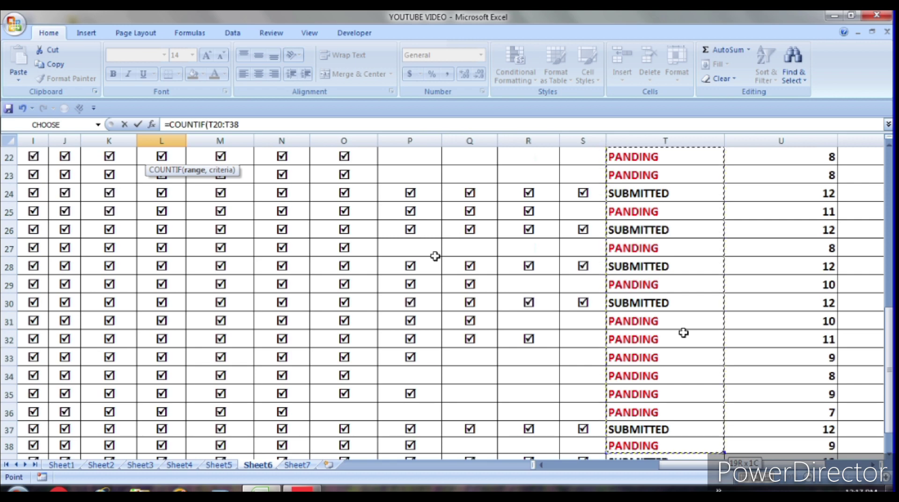
{"action": "scroll", "coordinate": [684, 333], "scroll_direction": "down", "scroll_amount": 1}
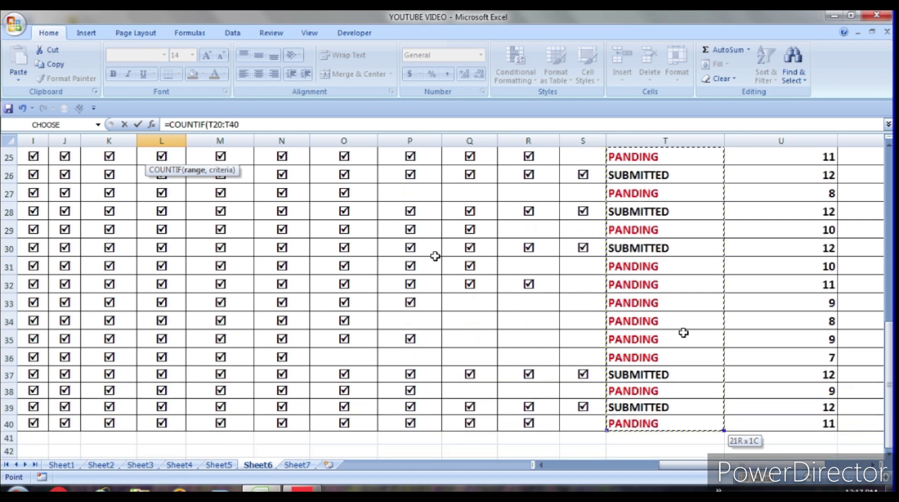
{"action": "scroll", "coordinate": [675, 331], "scroll_direction": "up", "scroll_amount": 3}
{"action": "scroll", "coordinate": [675, 331], "scroll_direction": "up", "scroll_amount": 3}
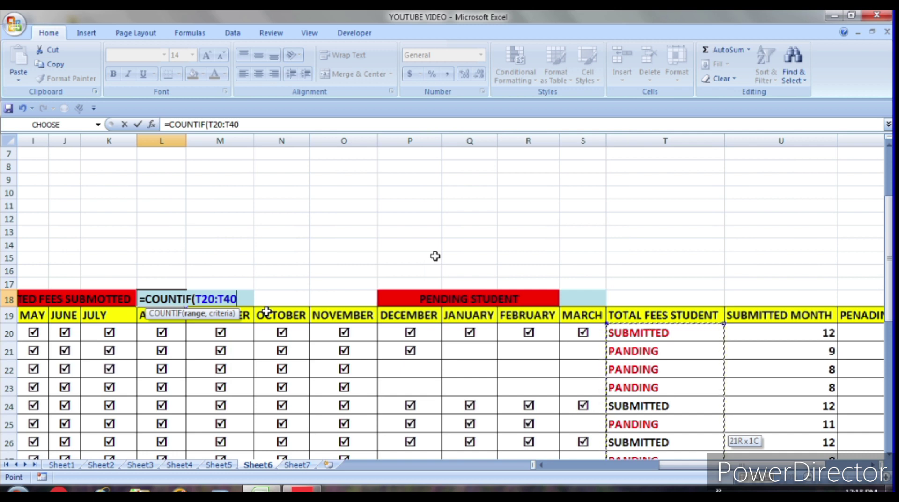
{"action": "type", "text": ","}
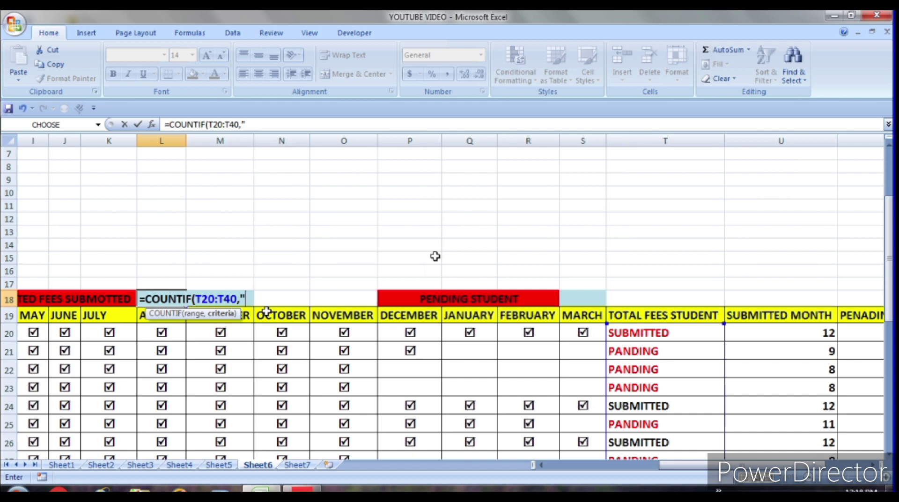
{"action": "type", "text": "S"}
{"action": "type", "text": "UBMI"}
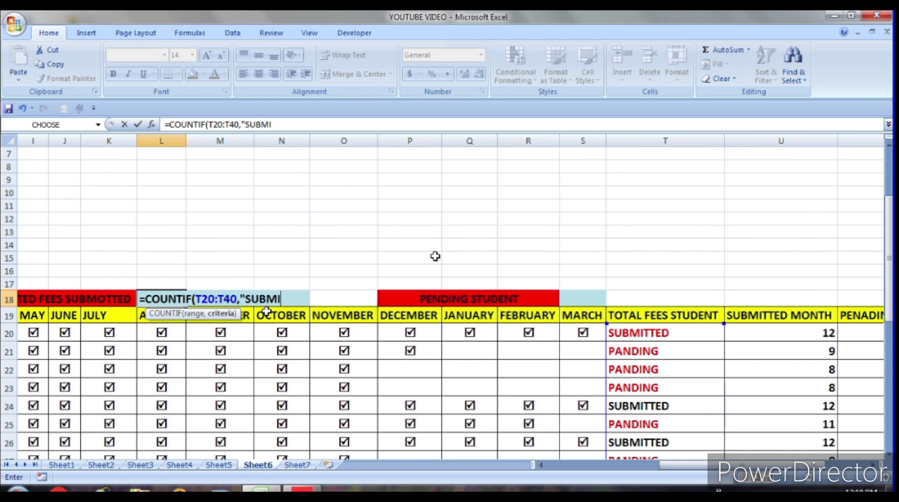
{"action": "type", "text": "TTED"}
{"action": "type", "text": "\""}
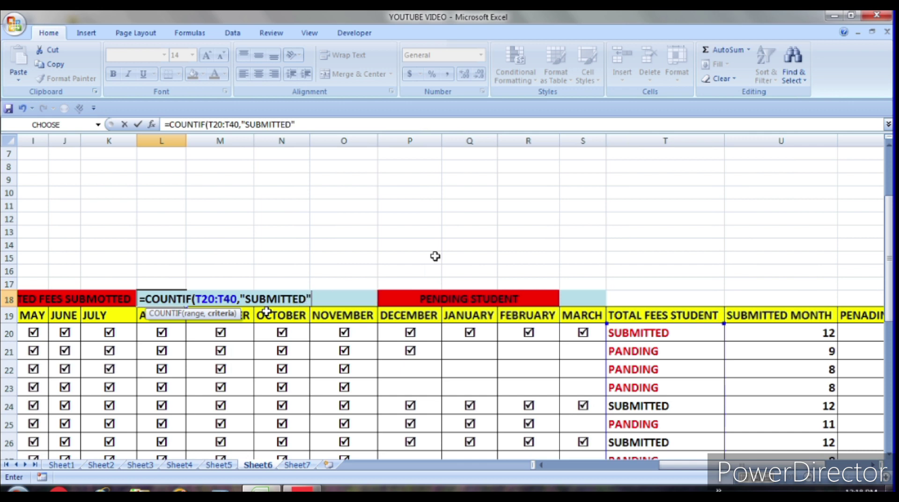
{"action": "type", "text": ")"}
{"action": "key", "text": "Return"}
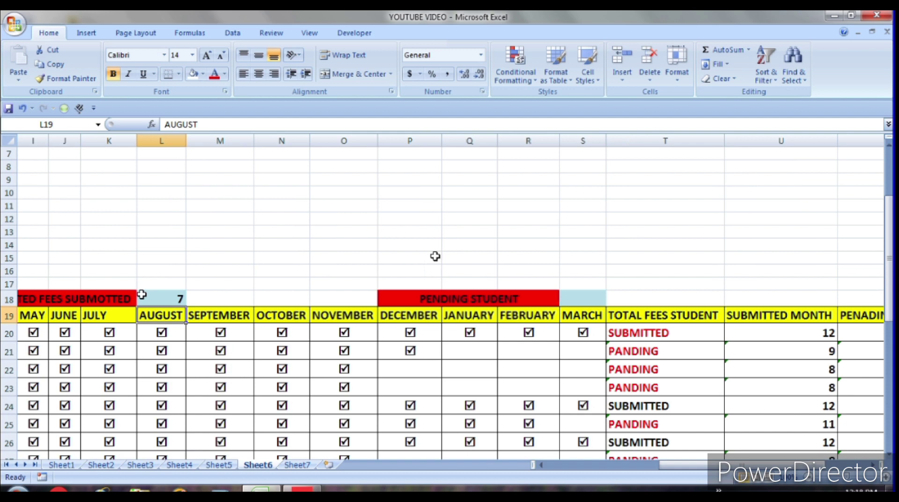
Enter =COUNTIF(T20:T40,"PENDING") in the cell beside PENDING STUDENT.
{"action": "left_click", "coordinate": [586, 299]}
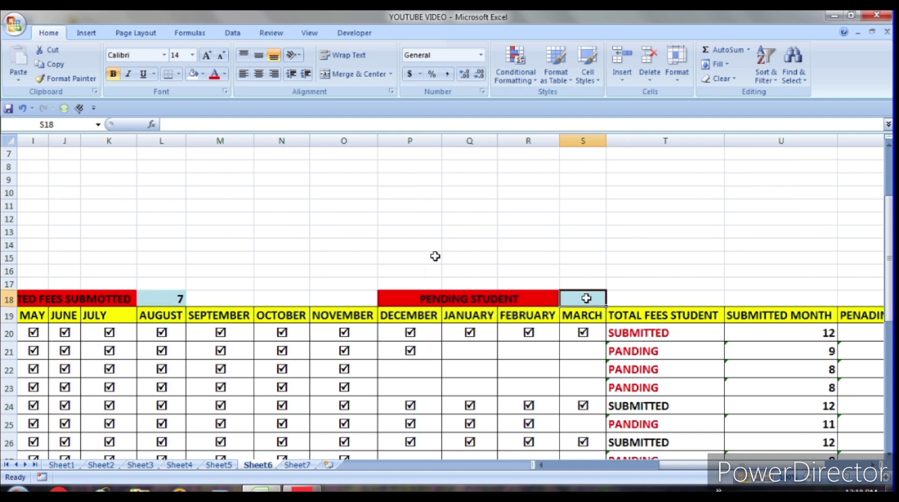
{"action": "type", "text": "=CO"}
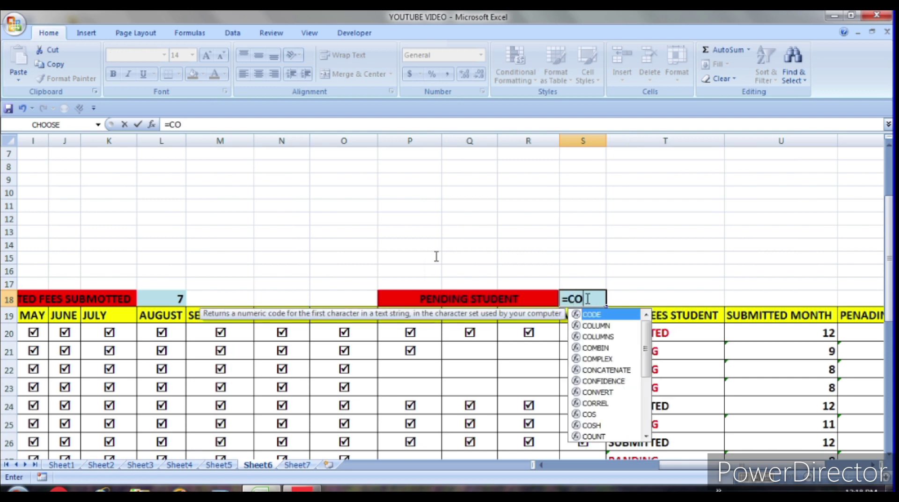
{"action": "type", "text": "UNTI"}
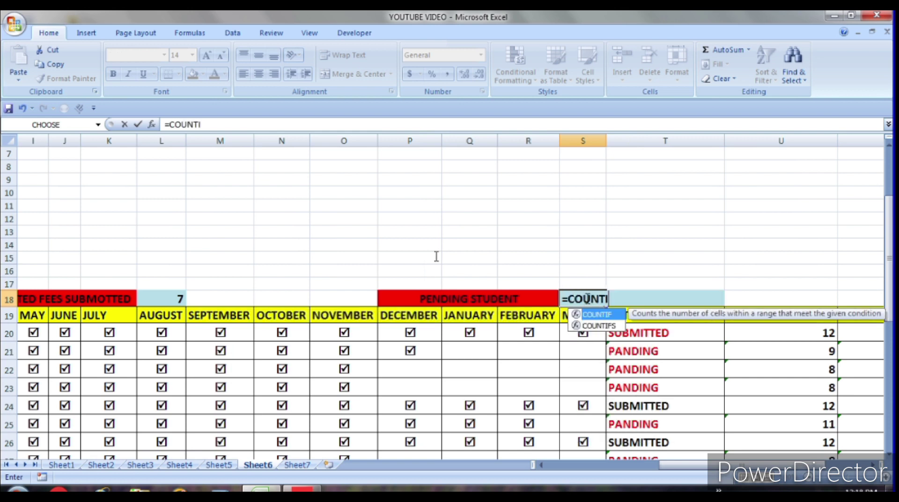
{"action": "type", "text": "F("}
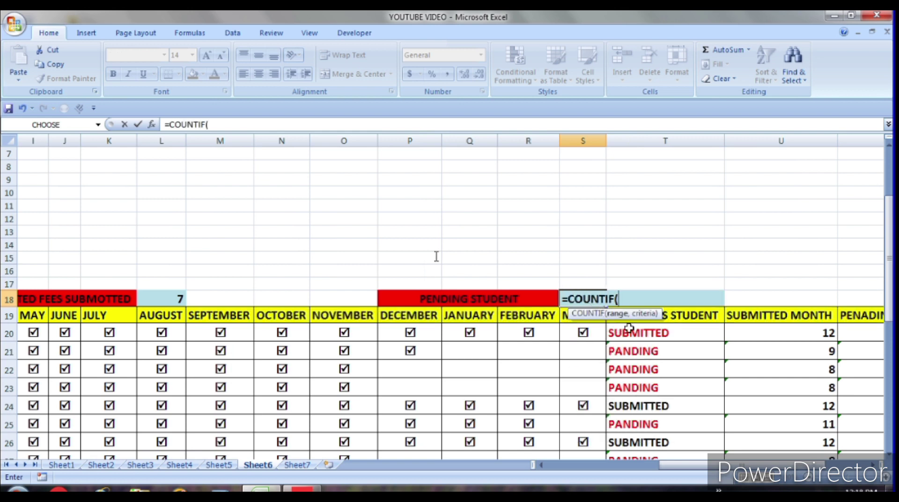
{"action": "left_click", "coordinate": [643, 333]}
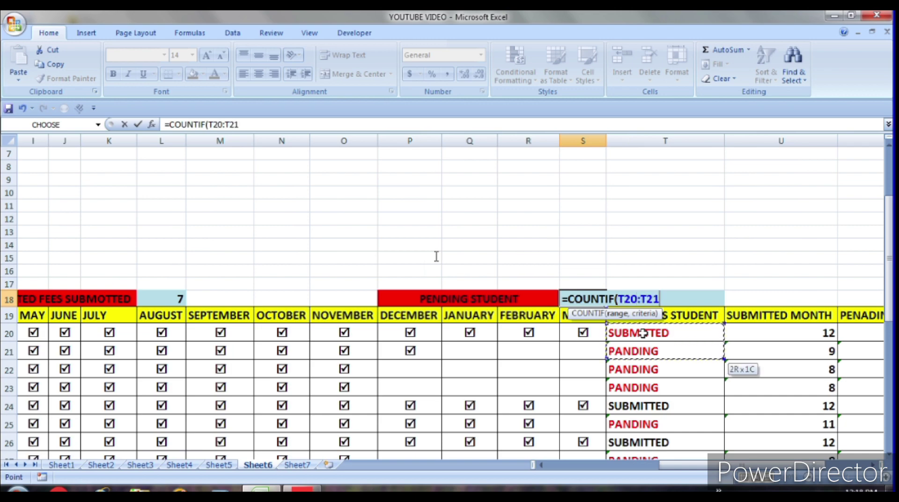
{"action": "mouse_move", "coordinate": [643, 333]}
{"action": "left_mouse_down"}
{"action": "mouse_move", "coordinate": [665, 438]}
{"action": "mouse_move", "coordinate": [665, 423]}
{"action": "left_mouse_up"}
{"action": "scroll", "coordinate": [435, 257], "scroll_direction": "down", "scroll_amount": 1}
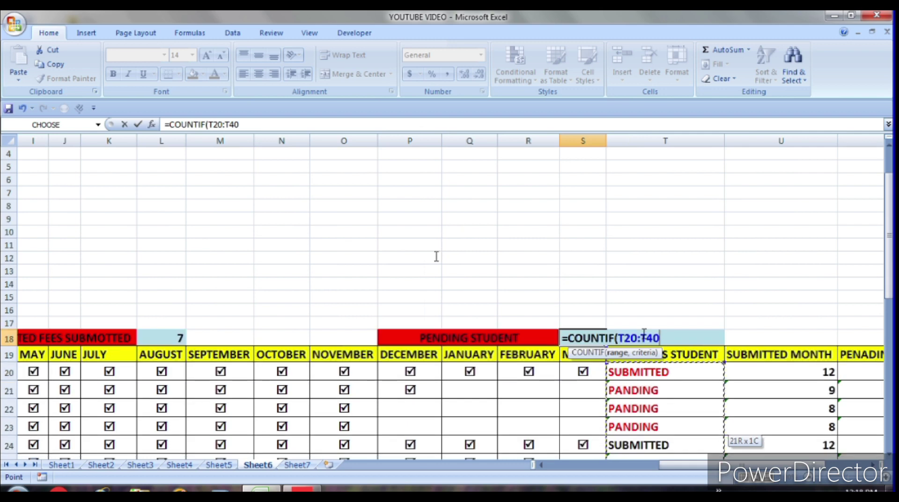
{"action": "type", "text": ",\""}
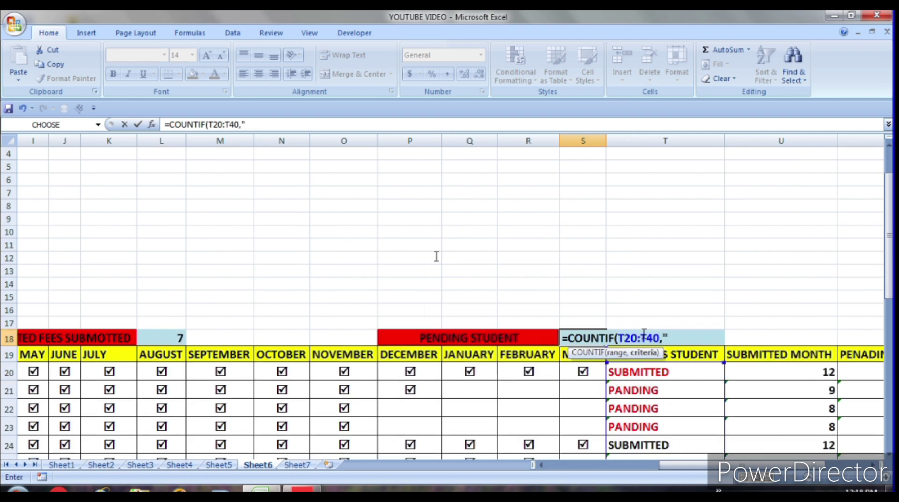
{"action": "type", "text": "PENDING"}
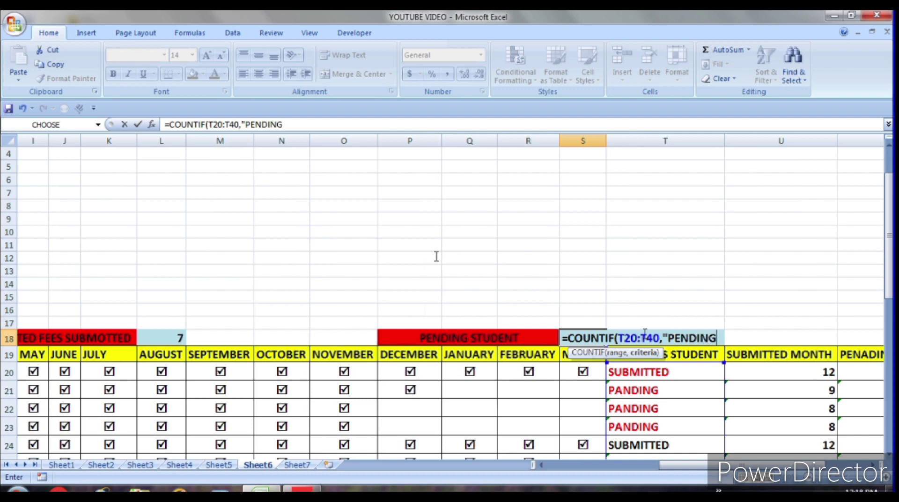
{"action": "type", "text": "\")"}
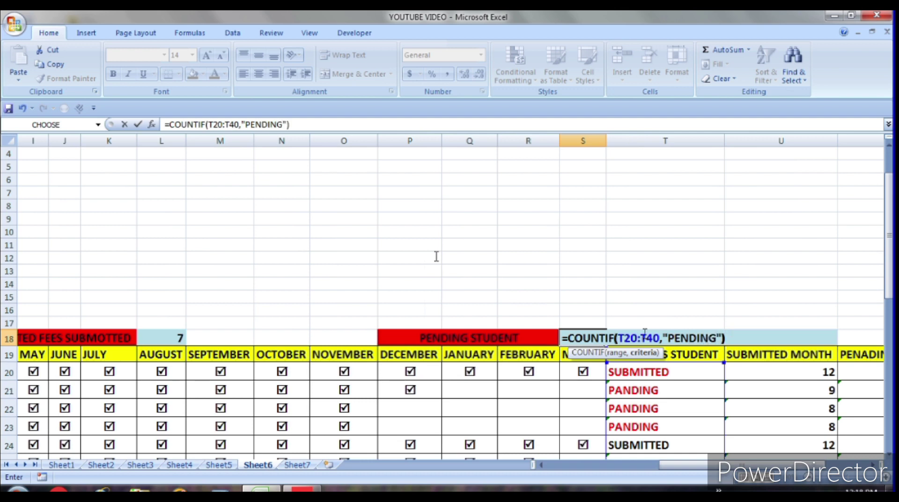
{"action": "key", "text": "Return"}
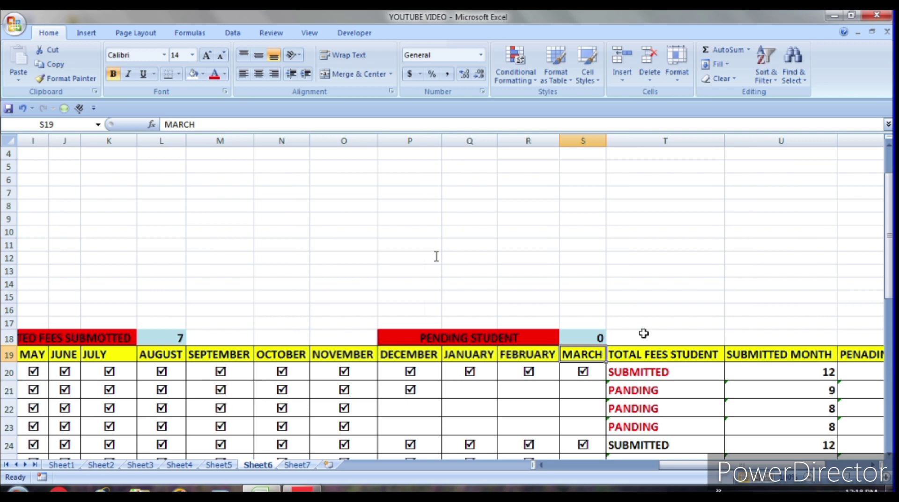
Change the criterion to "PANDING" to match the sheet's spelling, giving 14 pending students.
{"action": "left_click", "coordinate": [588, 337]}
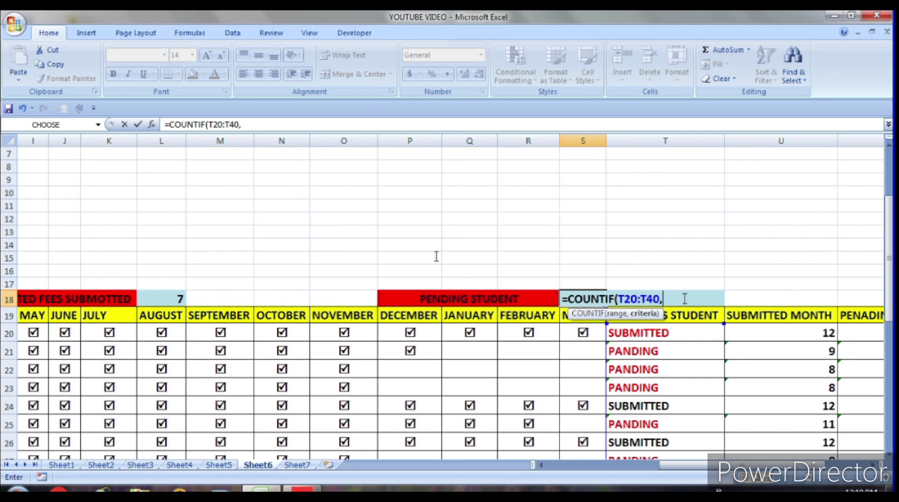
{"action": "type", "text": "\""}
{"action": "type", "text": "PAN"}
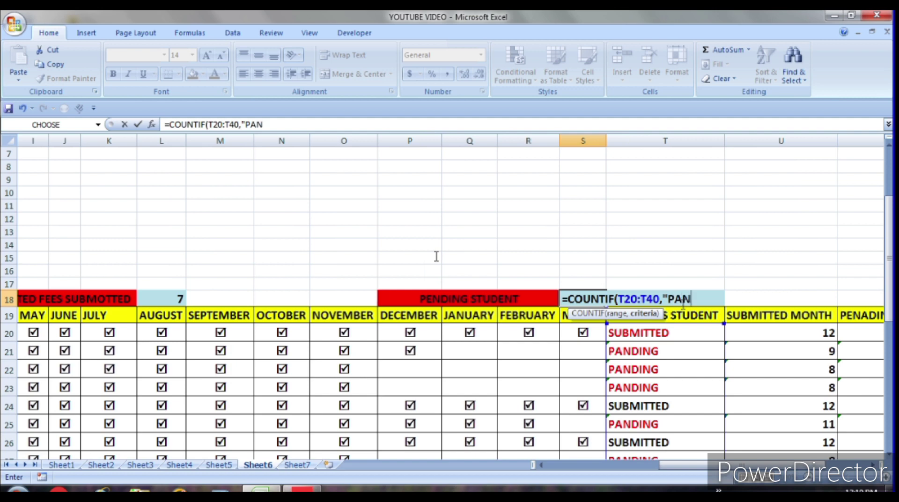
{"action": "type", "text": "DING"}
{"action": "type", "text": "\")"}
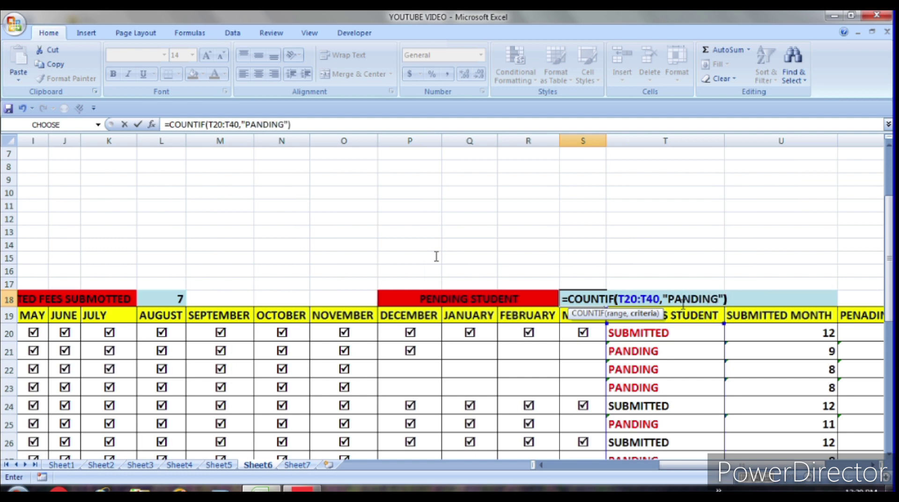
{"action": "key", "text": "Return"}
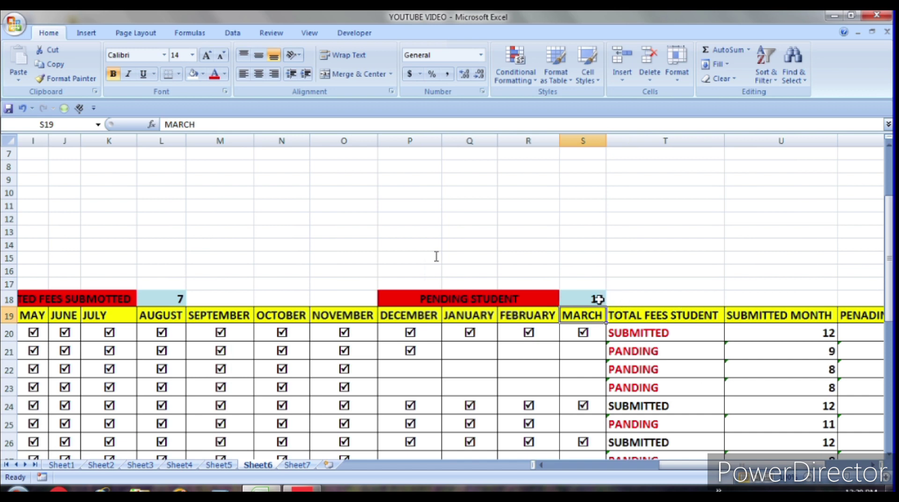
Tick row 21's January, February and March fees as paid with Wingdings 2 R checkmarks.
{"action": "left_click", "coordinate": [458, 351]}
{"action": "type", "text": "R"}
{"action": "key", "text": "Tab"}
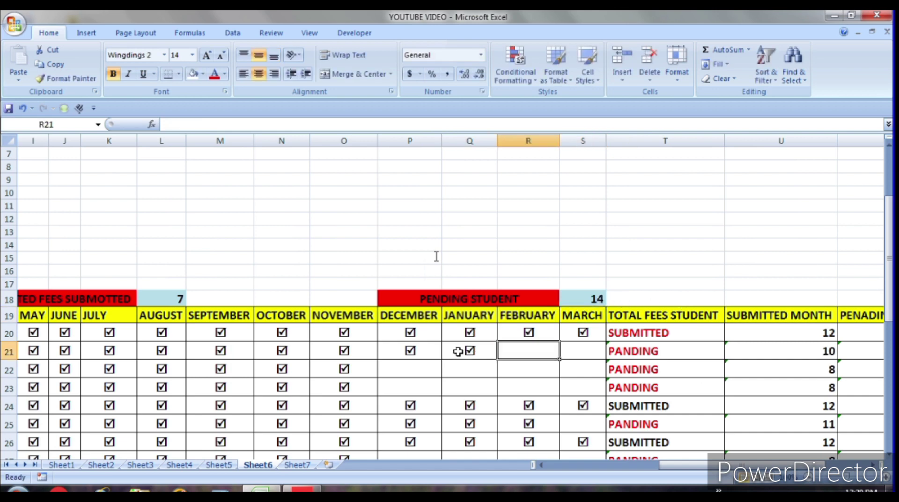
{"action": "type", "text": "R"}
{"action": "key", "text": "Tab"}
{"action": "type", "text": "R"}
{"action": "key", "text": "Tab"}
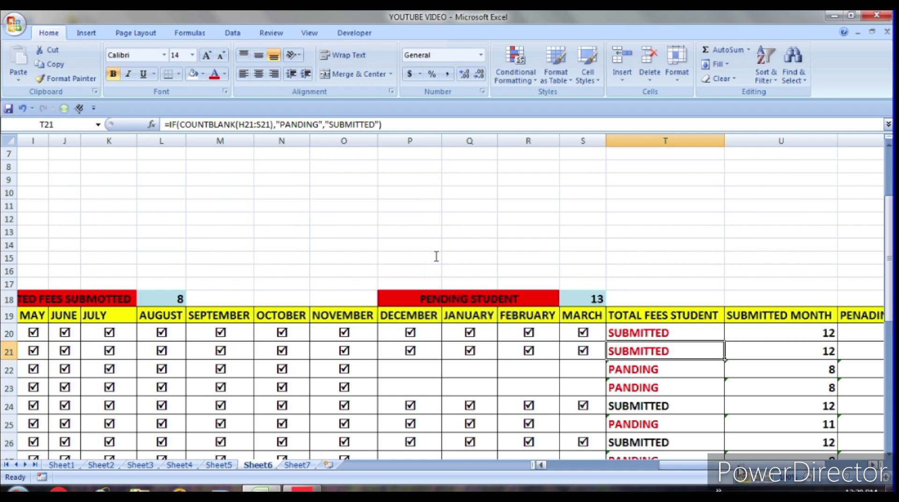
Review the table's updated 8 completed and 13 pending counts, then select row 23's empty December cell.
{"action": "left_click_drag", "start_coordinate": [742, 470], "coordinate": [617, 472]}
{"action": "scroll", "coordinate": [400, 466], "scroll_direction": "down", "scroll_amount": 2}
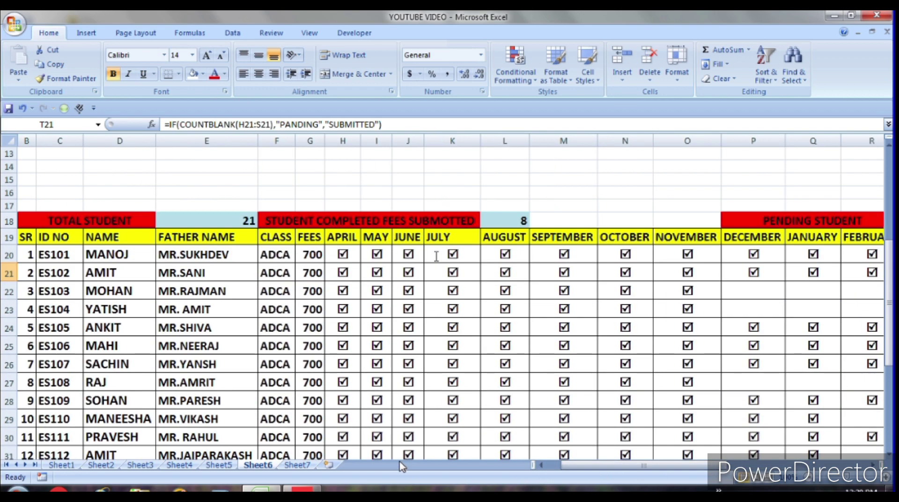
{"action": "scroll", "coordinate": [402, 466], "scroll_direction": "down", "scroll_amount": 1}
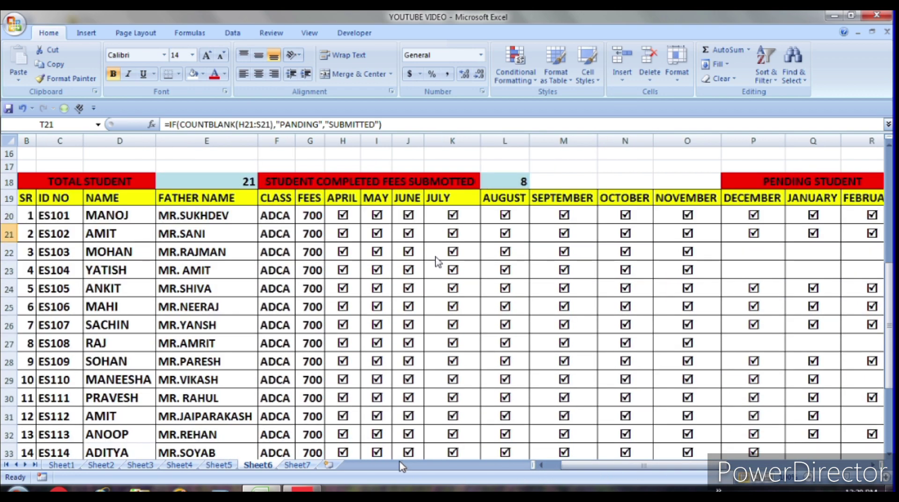
{"action": "scroll", "coordinate": [402, 466], "scroll_direction": "down", "scroll_amount": 2}
{"action": "scroll", "coordinate": [402, 466], "scroll_direction": "up", "scroll_amount": 4}
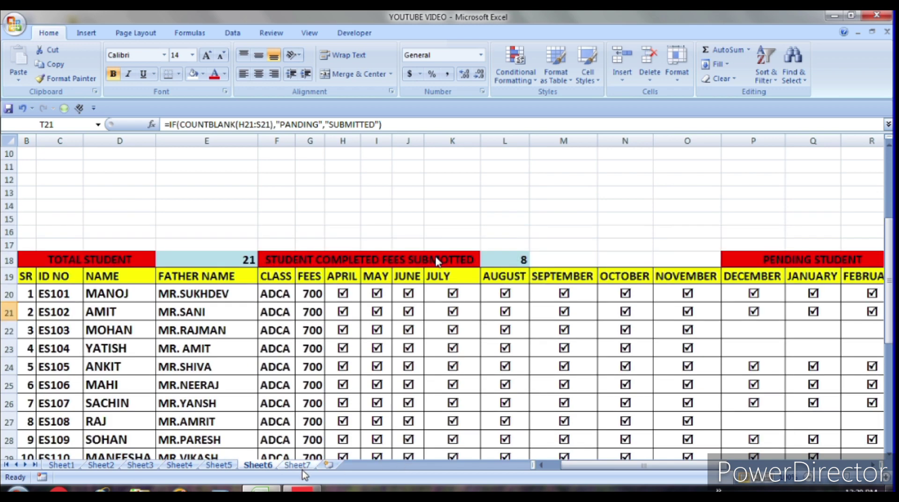
{"action": "scroll", "coordinate": [436, 260], "scroll_direction": "down", "scroll_amount": 2}
{"action": "scroll", "coordinate": [435, 260], "scroll_direction": "down", "scroll_amount": 1}
{"action": "scroll", "coordinate": [435, 260], "scroll_direction": "up", "scroll_amount": 2}
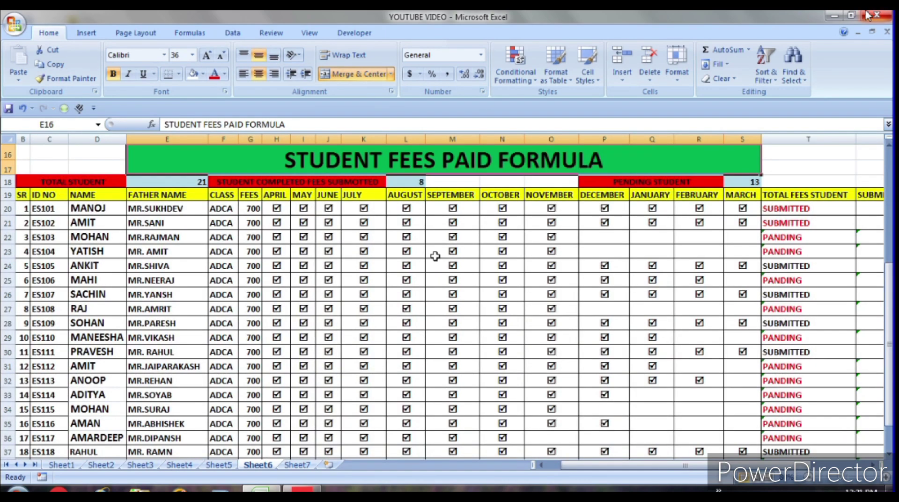
{"action": "left_click", "coordinate": [586, 255]}
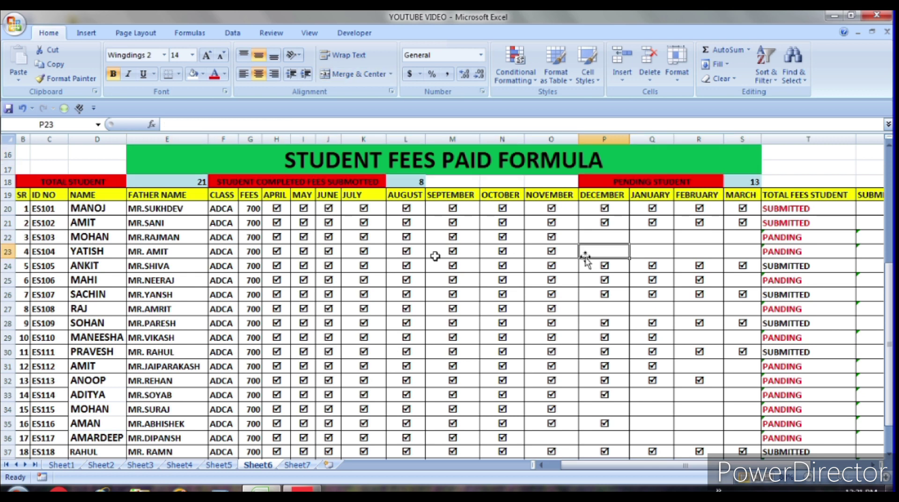